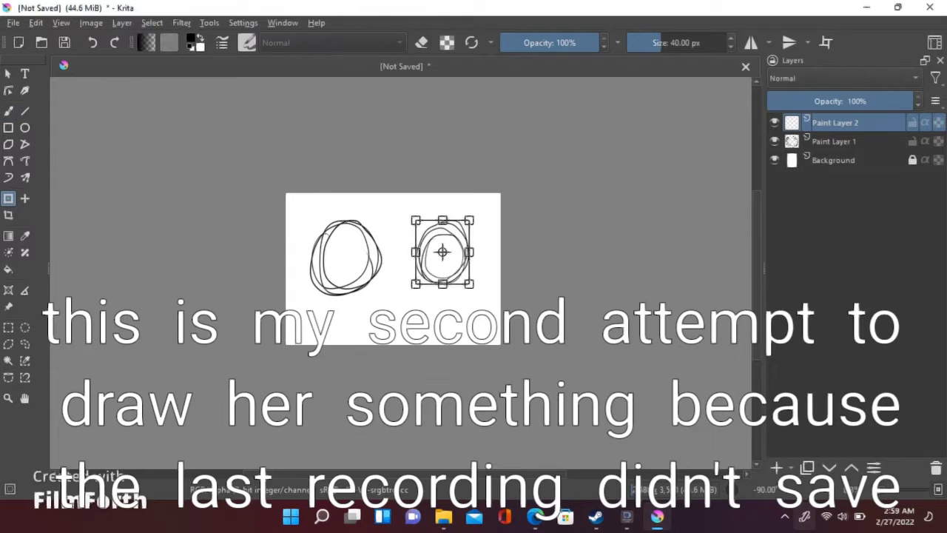
Enlarge the right head circle, and sketch crossed face guidelines and a pointed jaw on the left head.
{"action": "left_click_drag", "start_coordinate": [437, 211], "coordinate": [443, 214]}
{"action": "left_click_drag", "start_coordinate": [345, 213], "coordinate": [339, 325]}
{"action": "left_click_drag", "start_coordinate": [390, 260], "coordinate": [293, 259]}
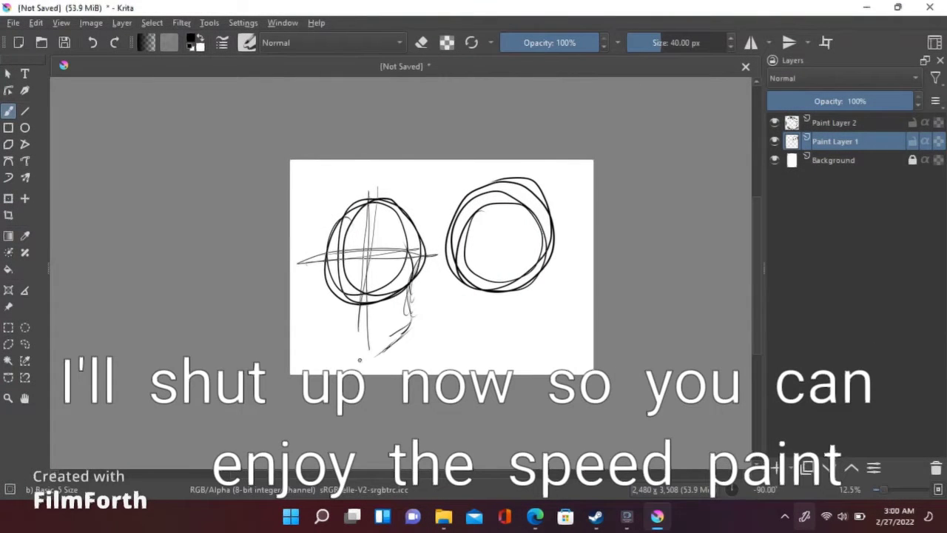
{"action": "left_click_drag", "start_coordinate": [335, 296], "coordinate": [369, 353]}
On Paint Layer 2, sketch crossed guidelines, a pointed jaw and an ear on the right head.
{"action": "key", "text": "Page_Up"}
{"action": "left_click_drag", "start_coordinate": [510, 174], "coordinate": [504, 346]}
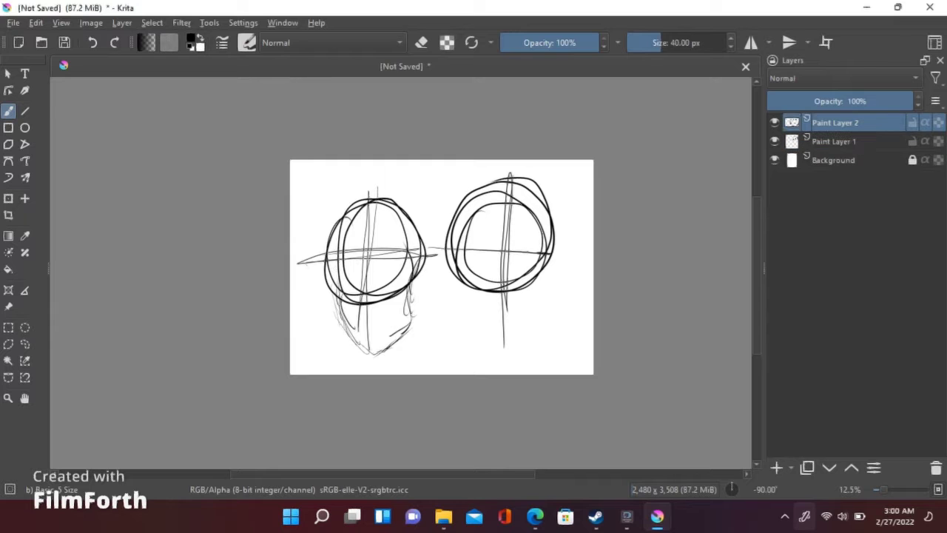
{"action": "left_click_drag", "start_coordinate": [428, 257], "coordinate": [564, 251]}
{"action": "left_click_drag", "start_coordinate": [459, 284], "coordinate": [466, 332]}
{"action": "left_click_drag", "start_coordinate": [546, 263], "coordinate": [501, 361]}
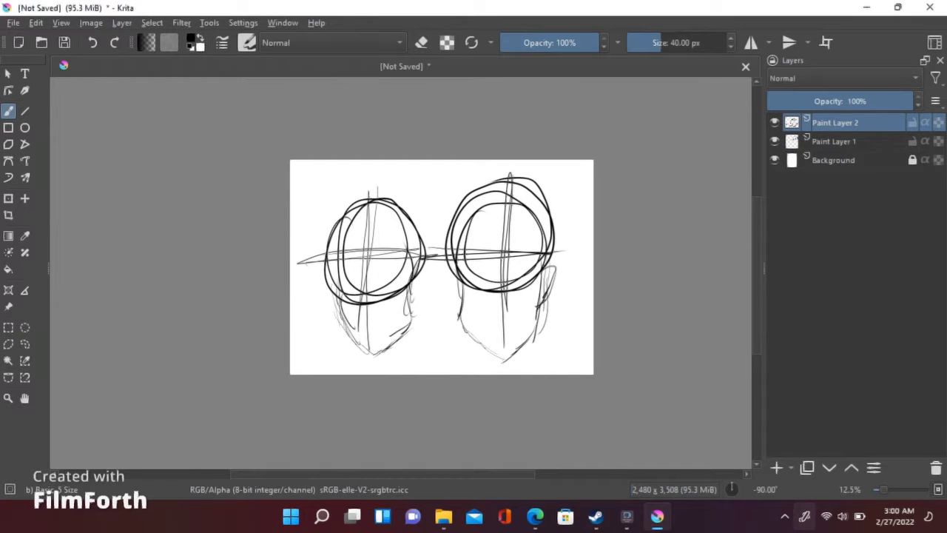
Transform the left head sketch on Paint Layer 1, resizing it and repositioning it in the canvas's left half.
{"action": "key", "text": "Page_Down"}
{"action": "key", "text": "ctrl+t"}
{"action": "left_click_drag", "start_coordinate": [604, 327], "coordinate": [545, 321]}
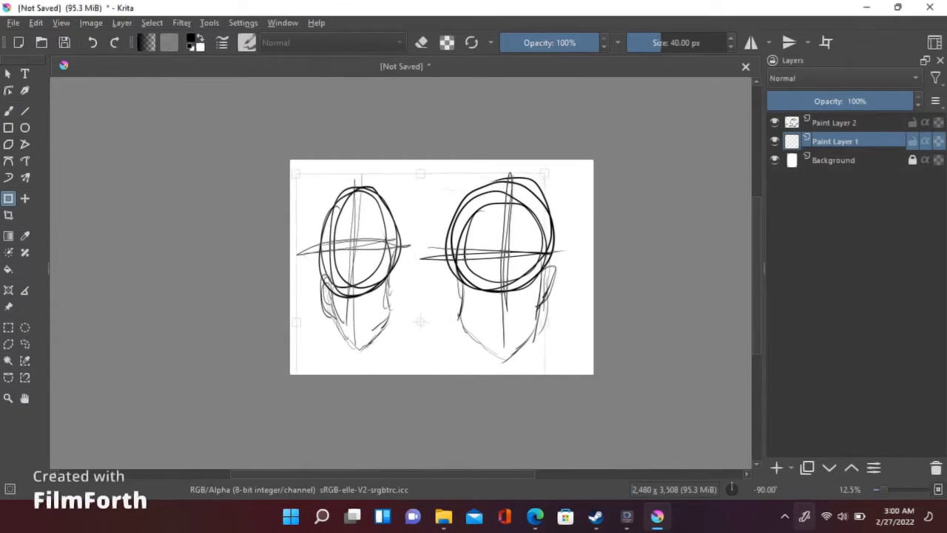
{"action": "scroll", "coordinate": [420, 321], "scroll_direction": "down", "scroll_amount": 1}
{"action": "left_click_drag", "start_coordinate": [420, 321], "coordinate": [415, 393]}
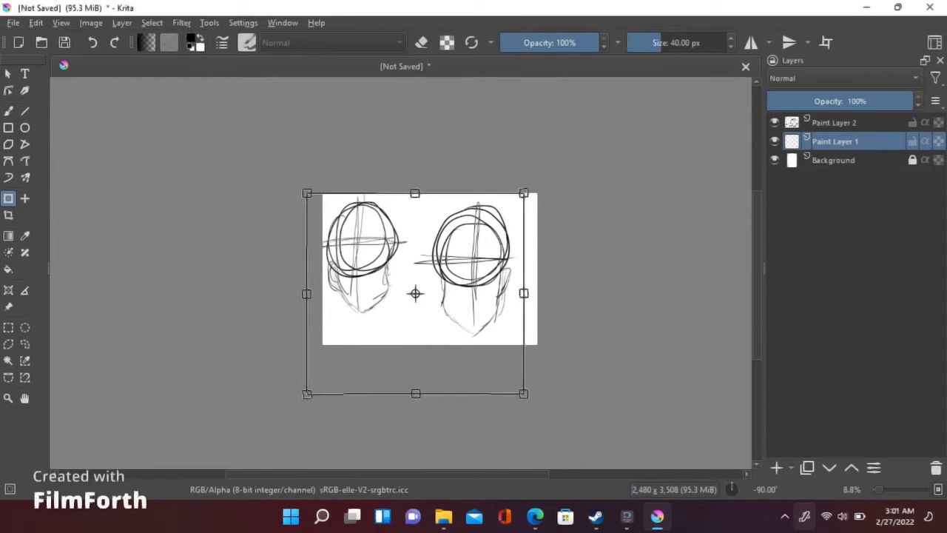
{"action": "key", "text": "Return"}
Transform the right head sketch on Paint Layer 2 so it sits level beside the left head.
{"action": "key", "text": "Page_Up"}
{"action": "key", "text": "ctrl+t"}
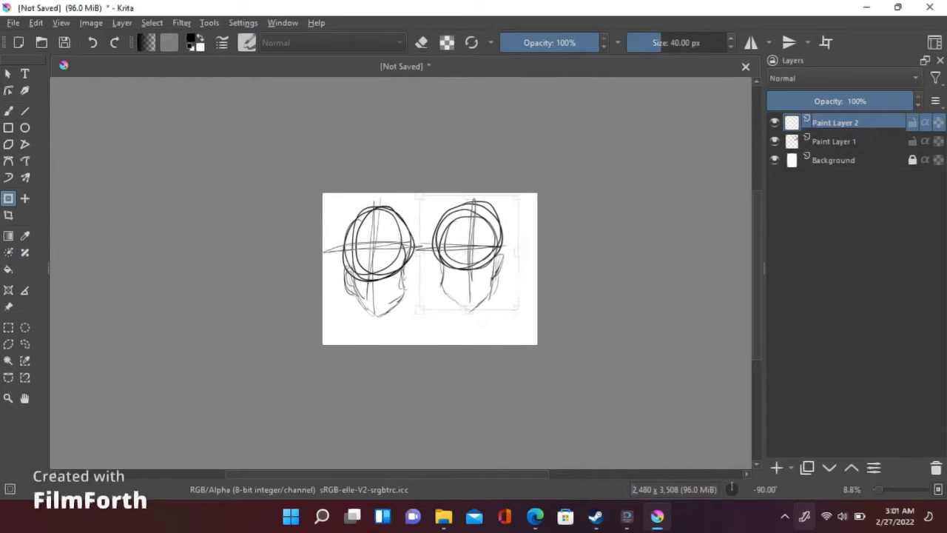
{"action": "mouse_move", "coordinate": [474, 251]}
{"action": "left_mouse_down"}
{"action": "mouse_move", "coordinate": [482, 249]}
{"action": "mouse_move", "coordinate": [465, 249]}
{"action": "left_mouse_up"}
{"action": "key", "text": "Return"}
Add a new paint layer above Paint Layer 1, lower Paint Layer 1's opacity to 45%, and make the new layer active.
{"action": "key", "text": "Page_Down"}
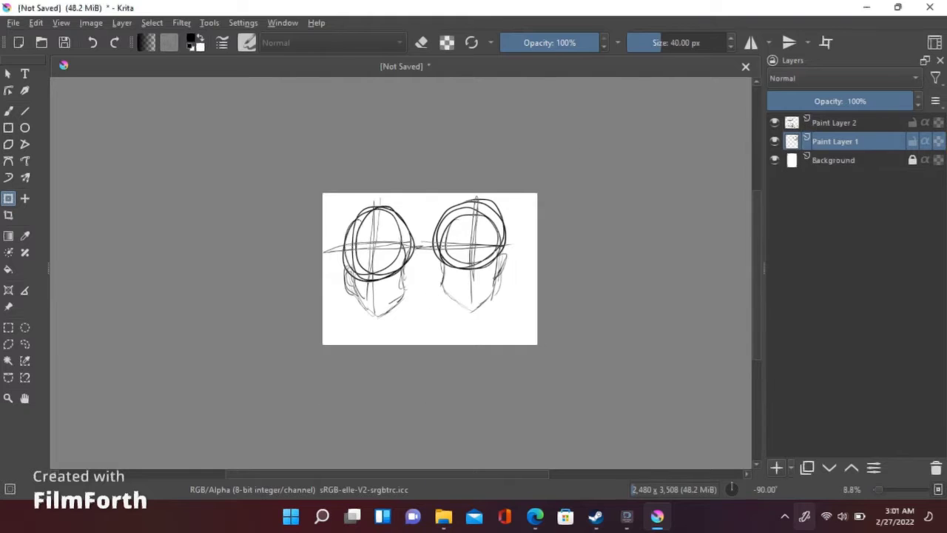
{"action": "key", "text": "Insert"}
{"action": "key", "text": "plus"}
{"action": "key", "text": "b"}
{"action": "key", "text": "Page_Down"}
{"action": "left_click", "coordinate": [833, 100]}
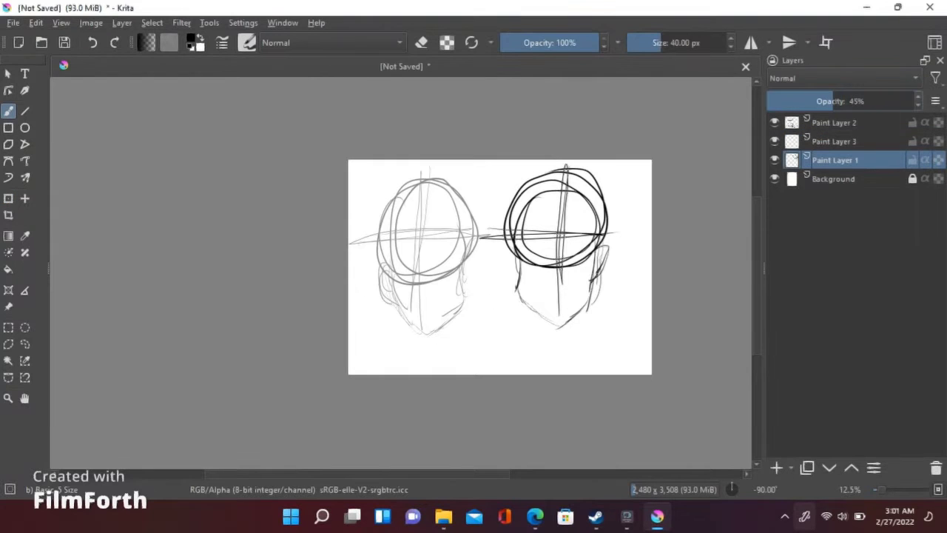
{"action": "key", "text": "Page_Up"}
Try sketching wavy hair strands along the left side of the left head and rotating them.
{"action": "left_click_drag", "start_coordinate": [405, 286], "coordinate": [394, 334]}
{"action": "mouse_move", "coordinate": [385, 241]}
{"action": "left_mouse_down"}
{"action": "mouse_move", "coordinate": [370, 331]}
{"action": "mouse_move", "coordinate": [389, 340]}
{"action": "left_mouse_up"}
{"action": "key", "text": "ctrl+t"}
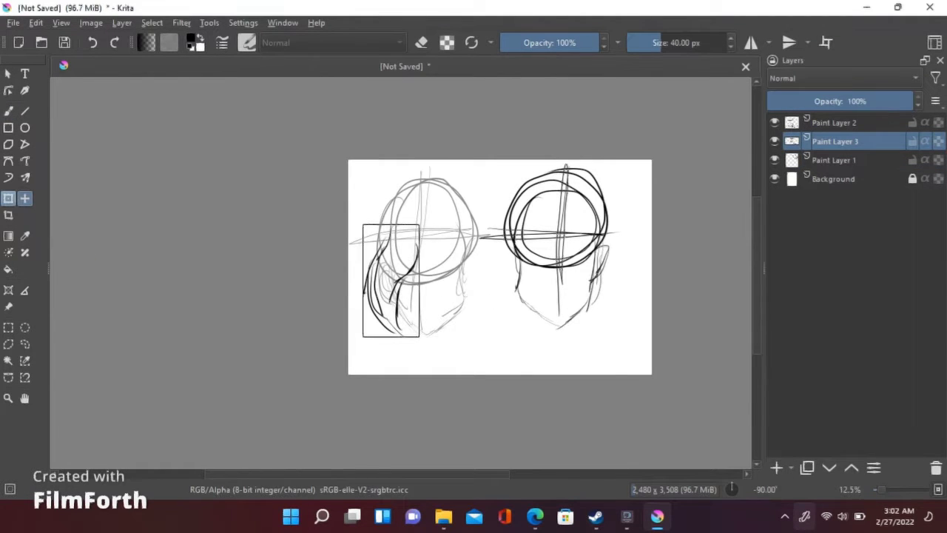
{"action": "left_click_drag", "start_coordinate": [419, 224], "coordinate": [448, 218]}
{"action": "key", "text": "Return"}
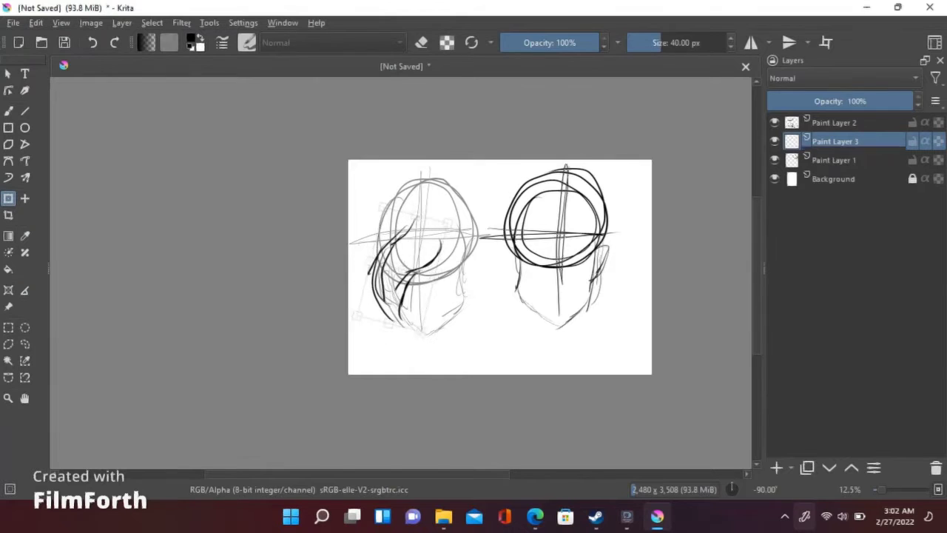
{"action": "key", "text": "b"}
{"action": "key", "text": "ctrl+z"}
{"action": "key", "text": "ctrl+z"}
Sketch hair strands framing both sides of the left face and shift them slightly upward.
{"action": "left_click_drag", "start_coordinate": [432, 252], "coordinate": [395, 324]}
{"action": "left_click_drag", "start_coordinate": [406, 246], "coordinate": [380, 333]}
{"action": "left_click_drag", "start_coordinate": [463, 308], "coordinate": [453, 334]}
{"action": "left_click_drag", "start_coordinate": [471, 251], "coordinate": [471, 287]}
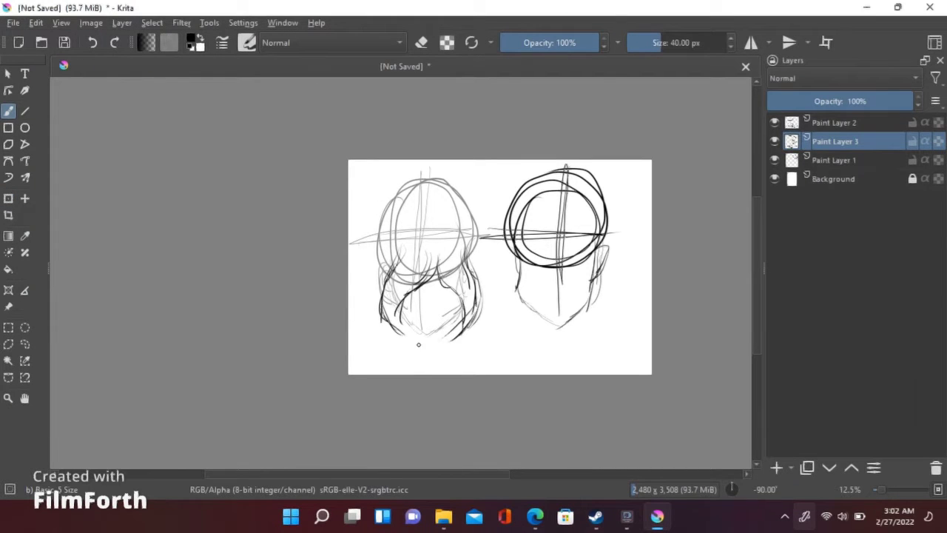
{"action": "key", "text": "t"}
{"action": "left_click_drag", "start_coordinate": [418, 344], "coordinate": [418, 324]}
{"action": "key", "text": "b"}
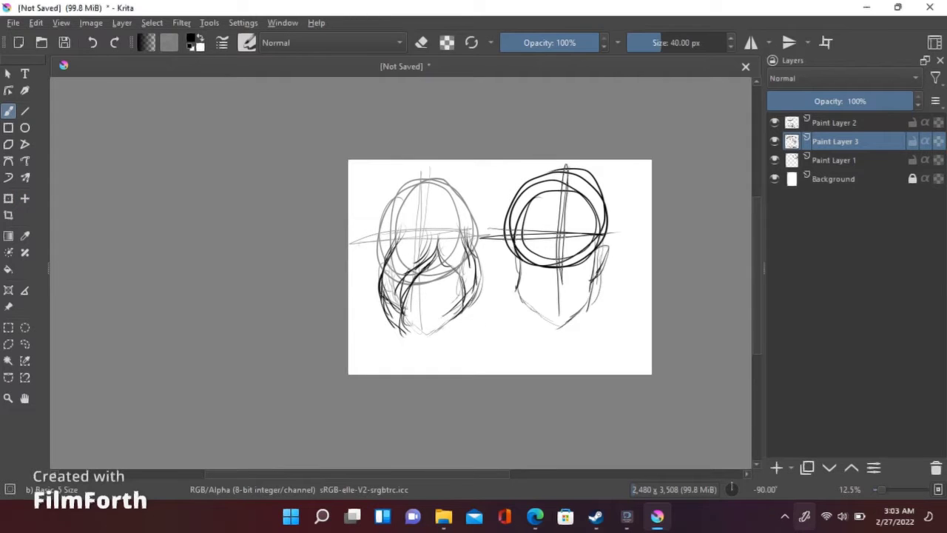
Erase the left-side hair strands on the left head with an enlarged eraser and retry the curved front strand.
{"action": "key", "text": "e"}
{"action": "mouse_move", "coordinate": [433, 244]}
{"action": "left_mouse_down"}
{"action": "mouse_move", "coordinate": [392, 247]}
{"action": "mouse_move", "coordinate": [399, 325]}
{"action": "mouse_move", "coordinate": [415, 260]}
{"action": "left_mouse_up"}
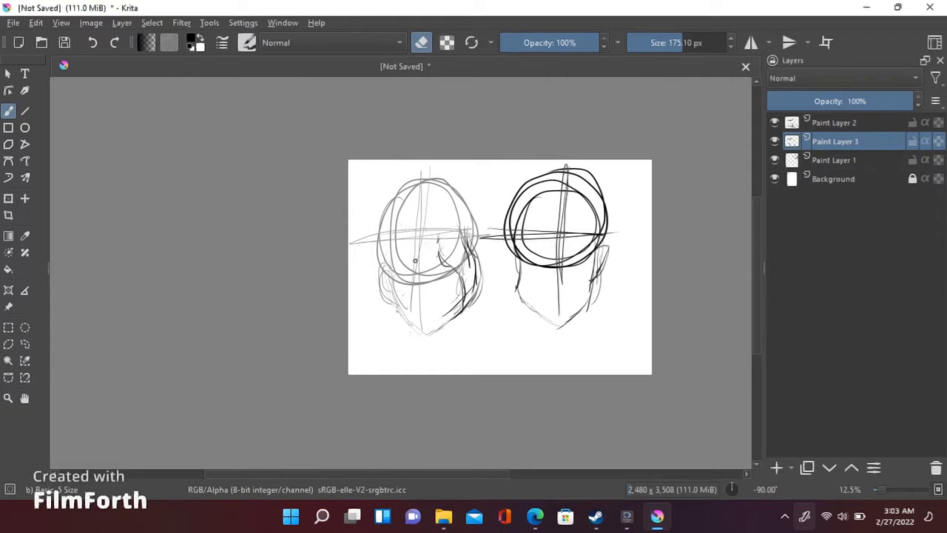
{"action": "key", "text": "e"}
{"action": "left_click_drag", "start_coordinate": [373, 316], "coordinate": [415, 351]}
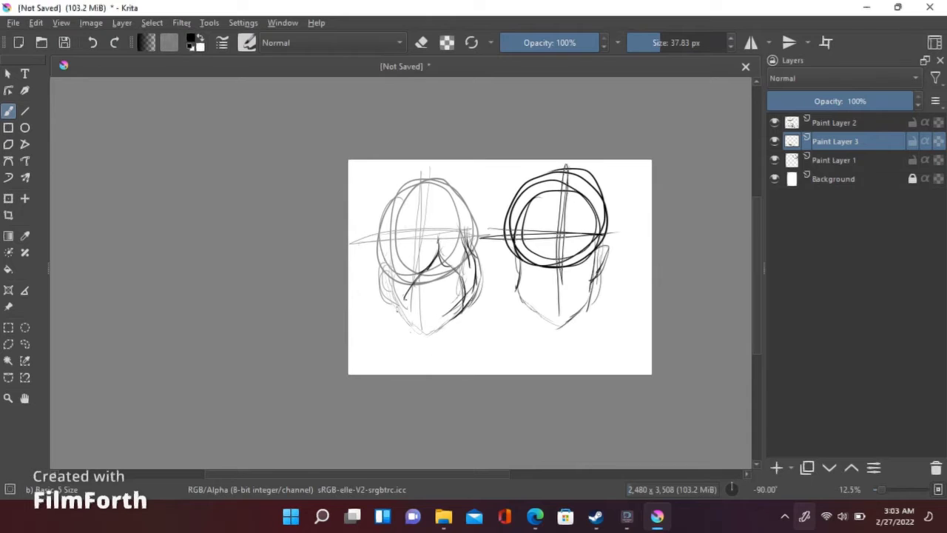
{"action": "key", "text": "ctrl+z"}
{"action": "key", "text": "ctrl+z"}
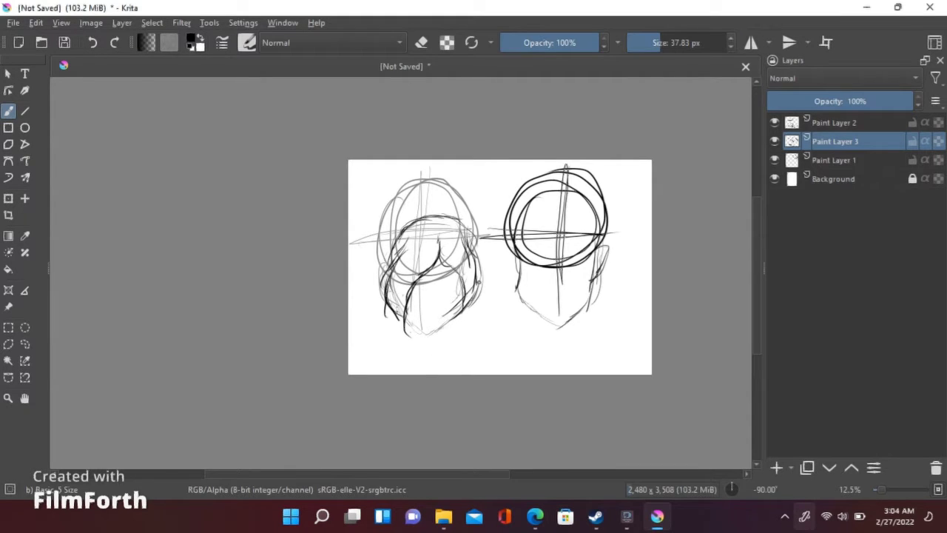
Rework the right-side hair of the left head, removing the old strand with the Eraser Circle brush.
{"action": "left_click_drag", "start_coordinate": [474, 289], "coordinate": [455, 318]}
{"action": "key", "text": "F6"}
{"action": "left_click", "coordinate": [261, 94]}
{"action": "left_click_drag", "start_coordinate": [450, 255], "coordinate": [440, 285]}
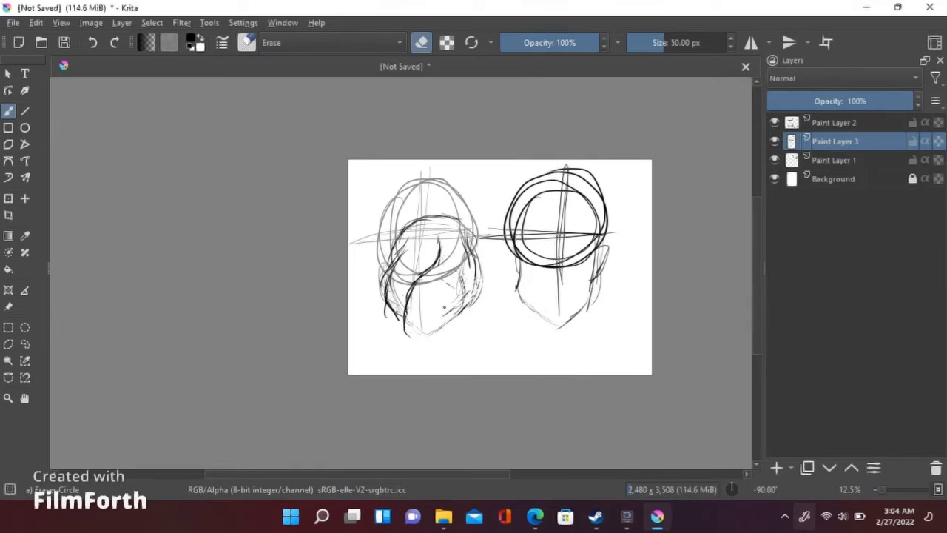
{"action": "key", "text": "e"}
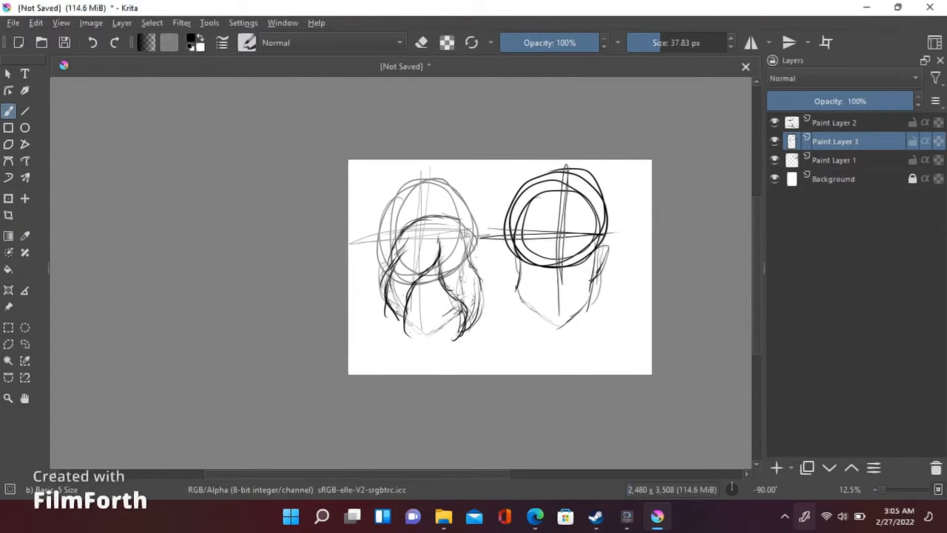
Transform the left head's hair so it is wider and sits higher over the skull.
{"action": "key", "text": "ctrl+t"}
{"action": "left_click_drag", "start_coordinate": [376, 261], "coordinate": [368, 261]}
{"action": "left_click", "coordinate": [8, 111]}
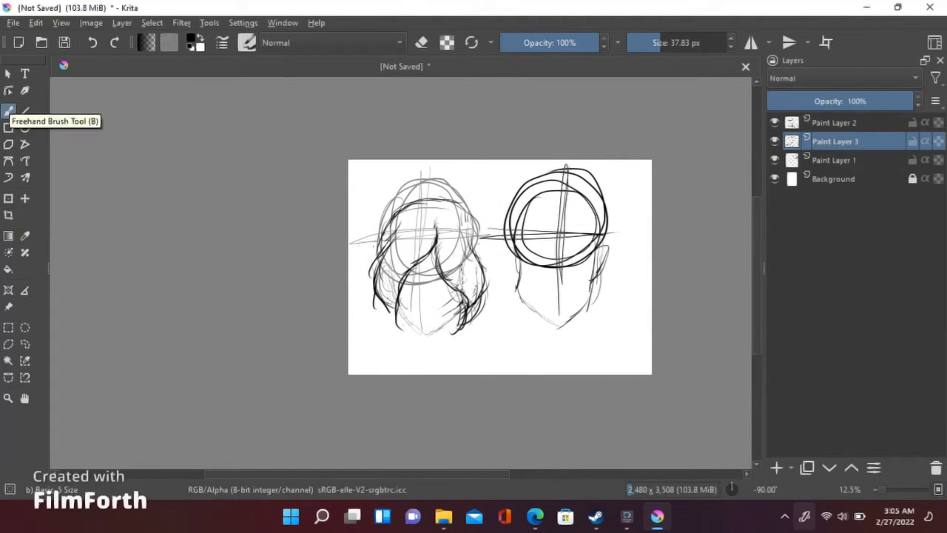
{"action": "left_click_drag", "start_coordinate": [374, 299], "coordinate": [383, 331]}
{"action": "key", "text": "ctrl+z"}
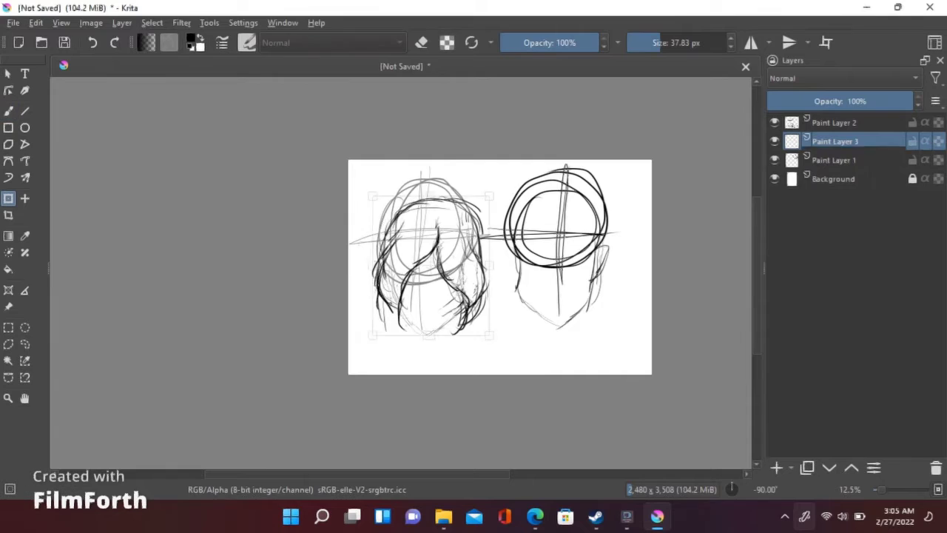
{"action": "key", "text": "ctrl+t"}
{"action": "key", "text": "Escape"}
Erase the stray lines at the lower left of the left head's hair.
{"action": "key", "text": "plus"}
{"action": "key", "text": "plus"}
{"action": "key", "text": "plus"}
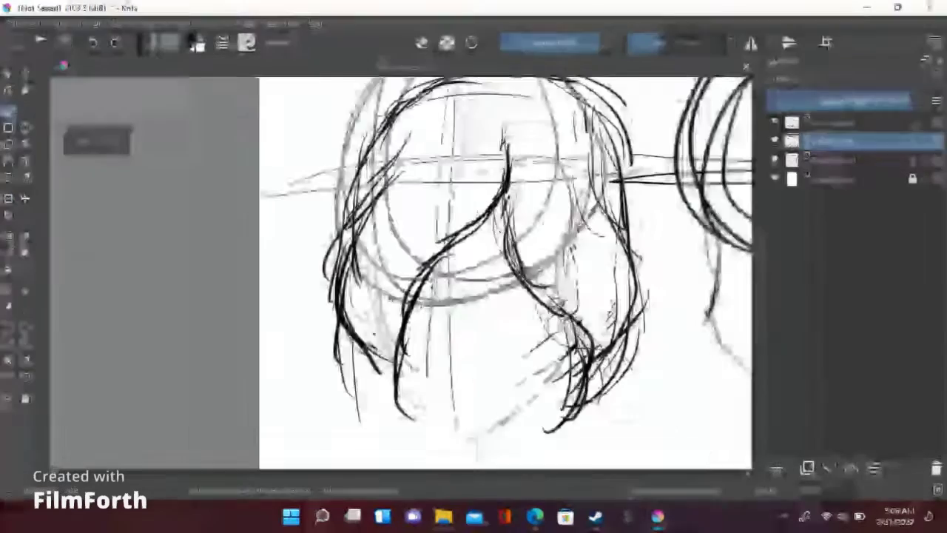
{"action": "key", "text": "e"}
{"action": "left_click_drag", "start_coordinate": [362, 422], "coordinate": [318, 337]}
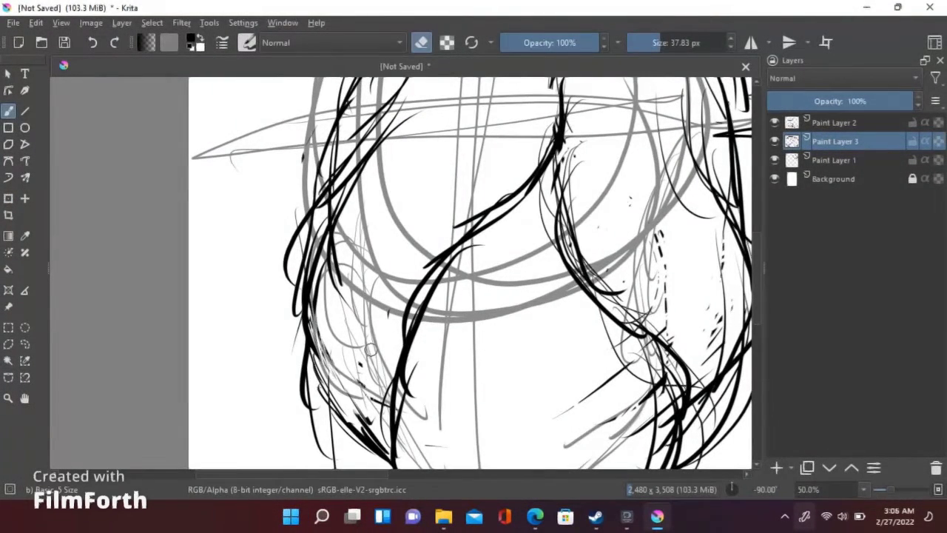
{"action": "key", "text": "minus"}
{"action": "key", "text": "minus"}
{"action": "left_click", "coordinate": [421, 42]}
Redraw the right side of the left head's jawline on Paint Layer 1, and return to the hair layer.
{"action": "key", "text": "Page_Down"}
{"action": "left_click_drag", "start_coordinate": [522, 306], "coordinate": [477, 372]}
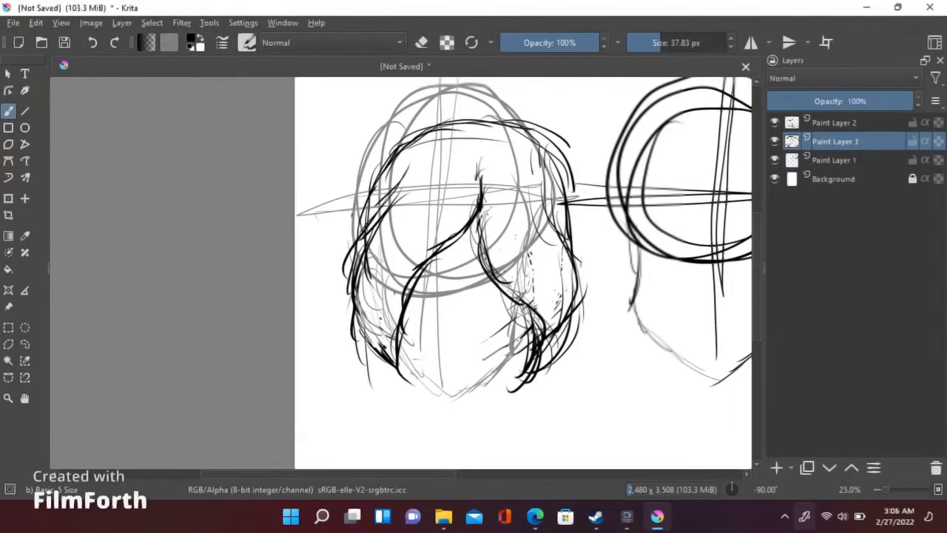
{"action": "key", "text": "minus"}
{"action": "key", "text": "minus"}
{"action": "key", "text": "plus"}
{"action": "key", "text": "plus"}
{"action": "key", "text": "Page_Up"}
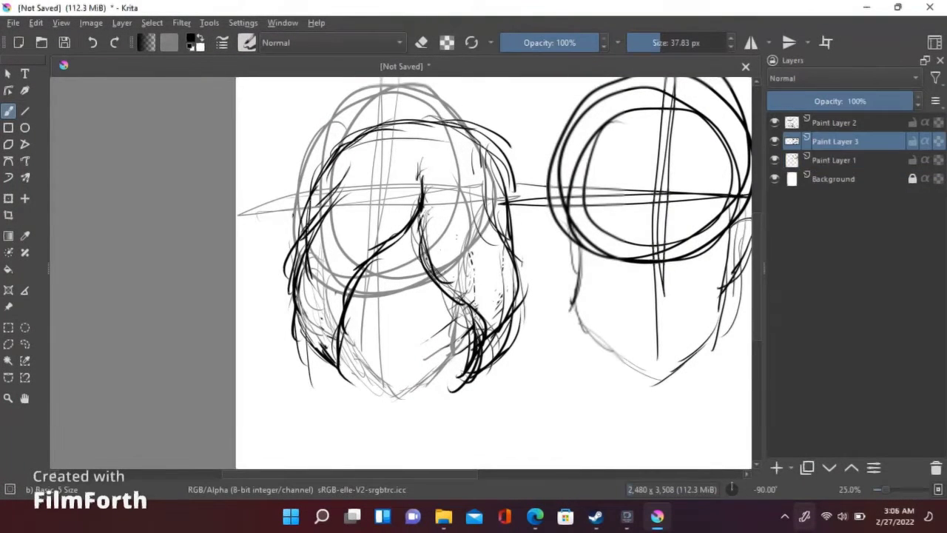
Narrow the left head's hair slightly and add strokes along its left front strand.
{"action": "key", "text": "ctrl+t"}
{"action": "mouse_move", "coordinate": [332, 391]}
{"action": "left_mouse_down"}
{"action": "mouse_move", "coordinate": [334, 407]}
{"action": "mouse_move", "coordinate": [335, 396]}
{"action": "left_mouse_up"}
{"action": "key", "text": "b"}
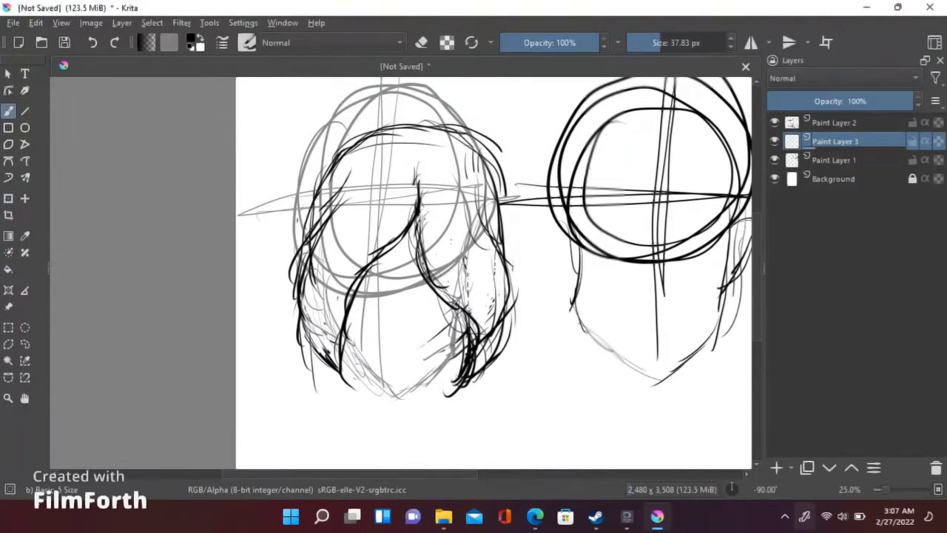
{"action": "left_click_drag", "start_coordinate": [413, 225], "coordinate": [348, 323]}
Lower the left hair layer's opacity to 48% and the right head layer's to 44%, adding a new paint layer on top.
{"action": "left_click_drag", "start_coordinate": [909, 101], "coordinate": [843, 101]}
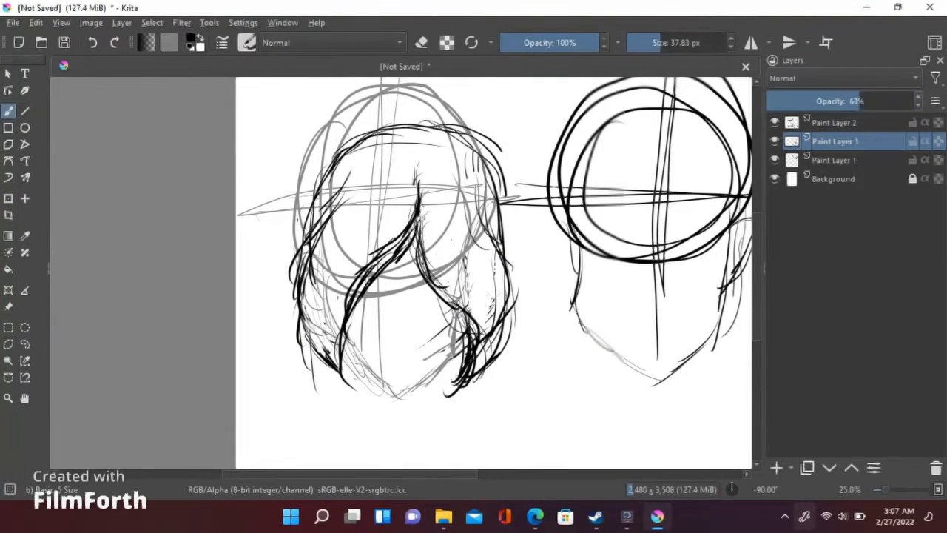
{"action": "key", "text": "Page_Up"}
{"action": "key", "text": "Insert"}
{"action": "left_click_drag", "start_coordinate": [611, 452], "coordinate": [422, 452]}
{"action": "key", "text": "Page_Down"}
{"action": "left_click_drag", "start_coordinate": [910, 100], "coordinate": [833, 101]}
{"action": "key", "text": "Page_Up"}
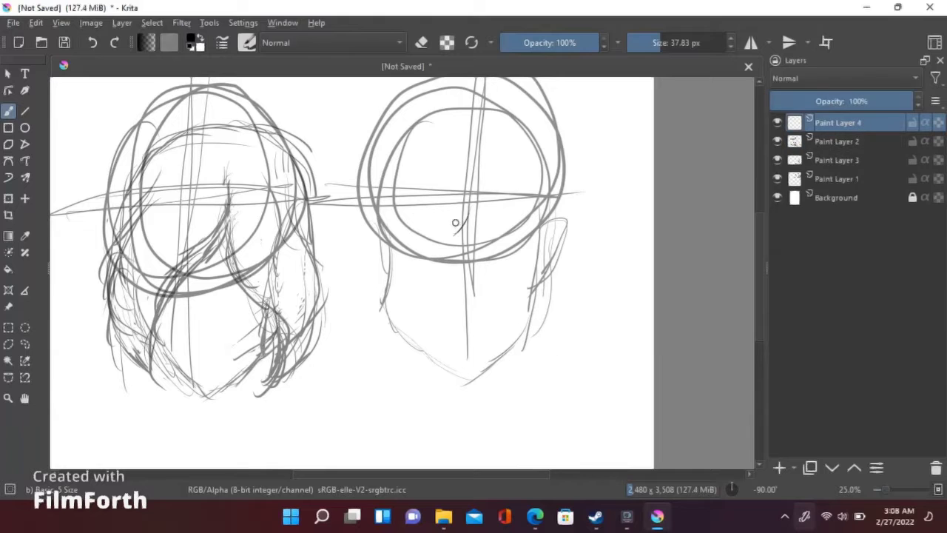
Sketch parted front strands and side locks of hair around the right face on Paint Layer 4.
{"action": "left_click_drag", "start_coordinate": [467, 214], "coordinate": [376, 370]}
{"action": "left_click_drag", "start_coordinate": [386, 200], "coordinate": [388, 382]}
{"action": "mouse_move", "coordinate": [474, 219]}
{"action": "left_mouse_down"}
{"action": "mouse_move", "coordinate": [429, 279]}
{"action": "mouse_move", "coordinate": [387, 383]}
{"action": "left_mouse_up"}
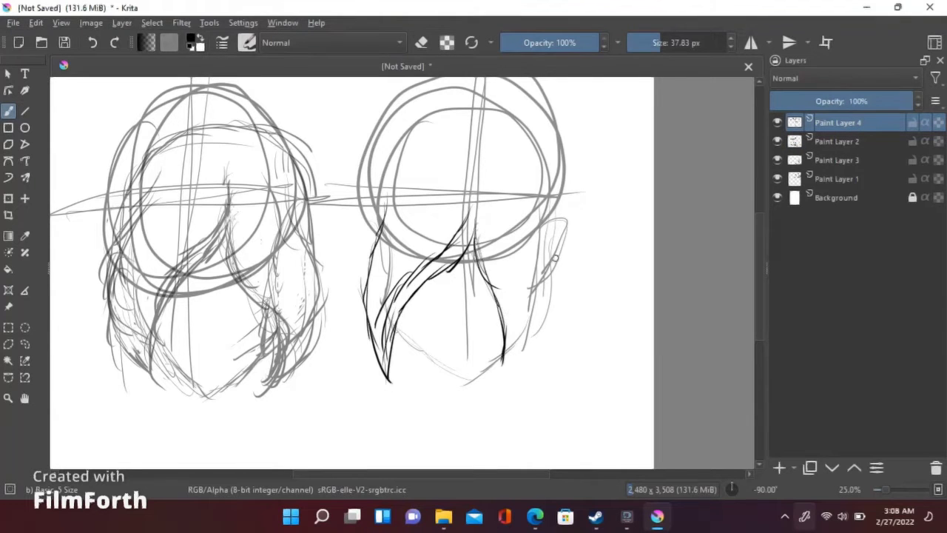
{"action": "left_click_drag", "start_coordinate": [559, 214], "coordinate": [522, 346]}
{"action": "left_click_drag", "start_coordinate": [543, 318], "coordinate": [500, 380]}
Sketch the curved top of the right head's hair and extend its right outer edge.
{"action": "key", "text": "minus"}
{"action": "mouse_move", "coordinate": [389, 263]}
{"action": "left_mouse_down"}
{"action": "mouse_move", "coordinate": [396, 230]}
{"action": "mouse_move", "coordinate": [442, 194]}
{"action": "left_mouse_up"}
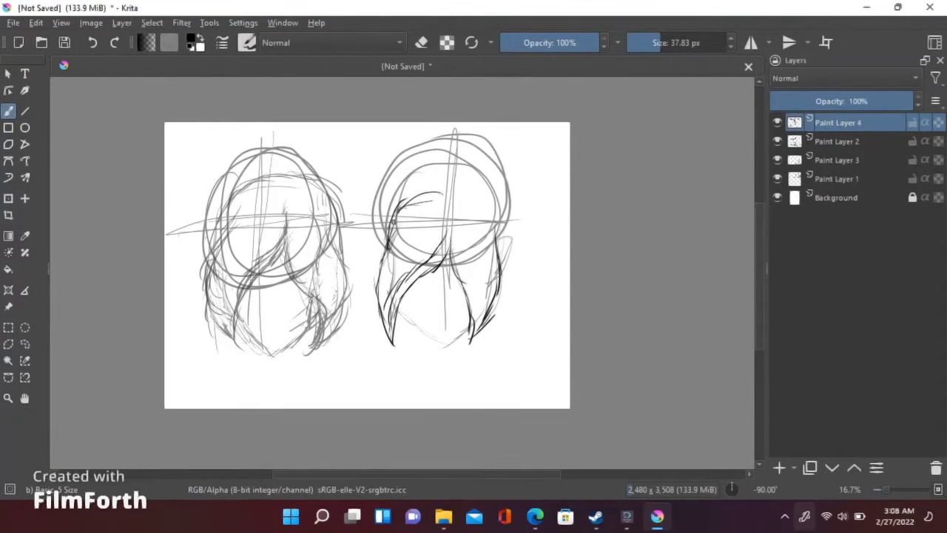
{"action": "left_click_drag", "start_coordinate": [504, 226], "coordinate": [496, 285]}
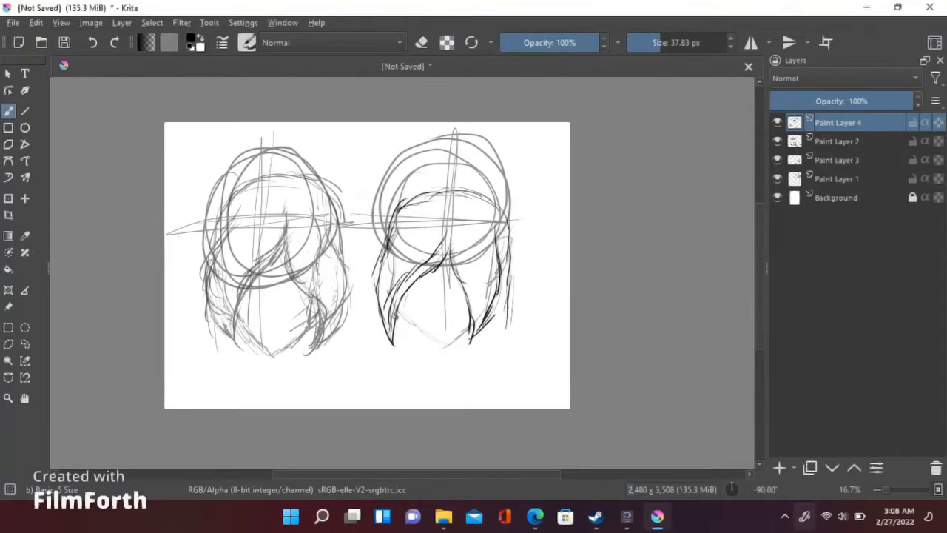
Transform the right head's hair on Paint Layer 4 to fit it over the skull and jaw.
{"action": "key", "text": "ctrl+t"}
{"action": "key", "text": "b"}
{"action": "key", "text": "Page_Down"}
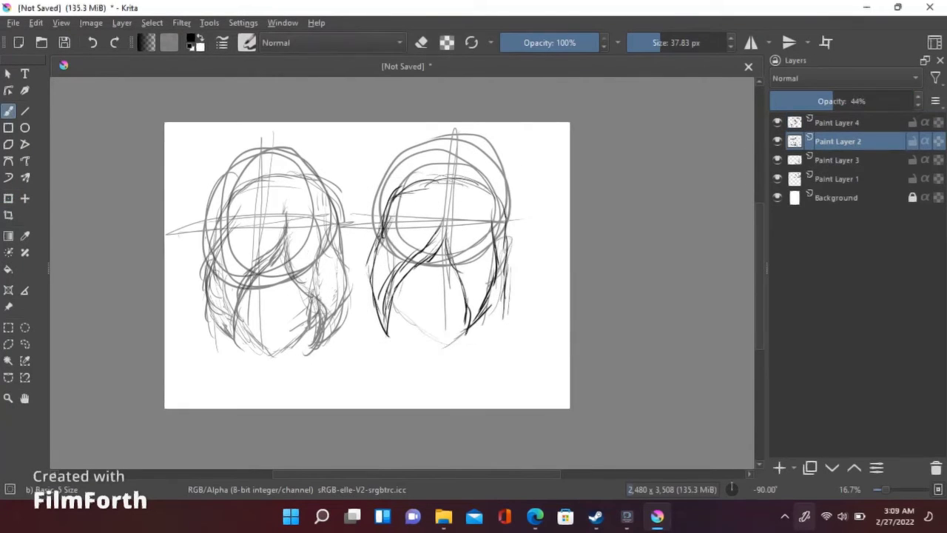
{"action": "left_click", "coordinate": [837, 122]}
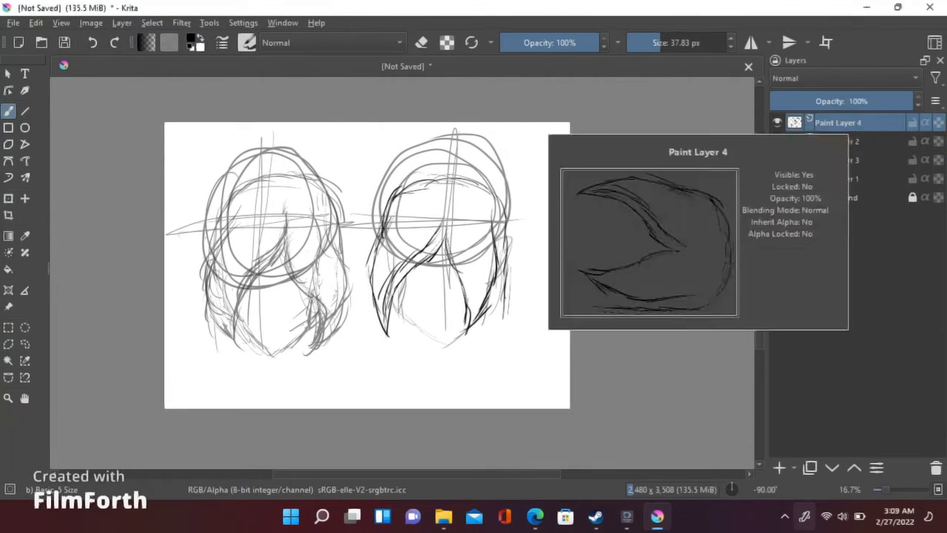
{"action": "key", "text": "ctrl+t"}
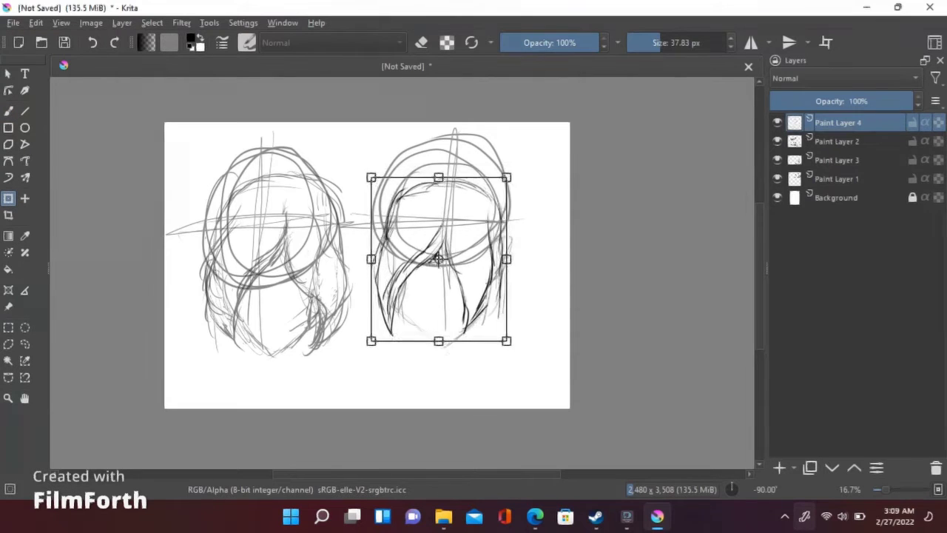
{"action": "left_click", "coordinate": [8, 111]}
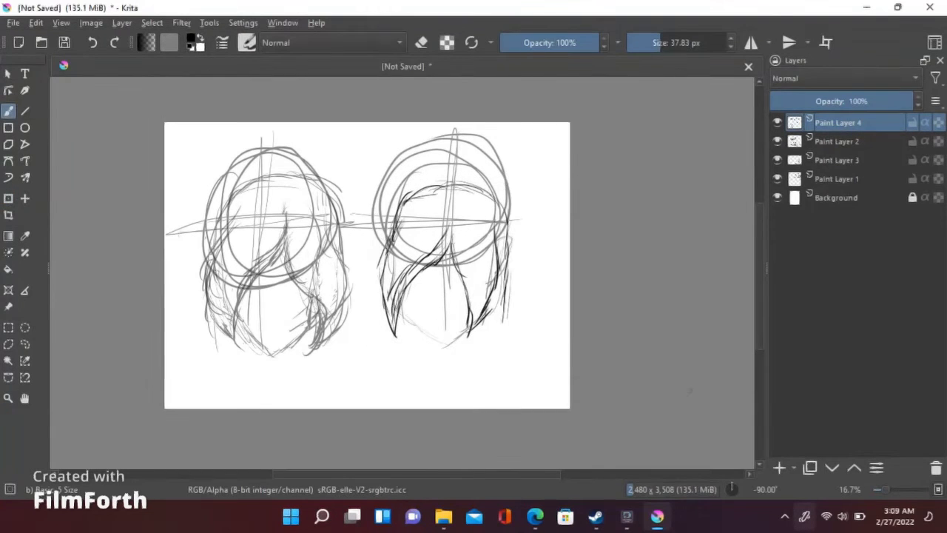
Add a new paint layer at the top of the layer stack.
{"action": "key", "text": "Page_Down"}
{"action": "key", "text": "Page_Down"}
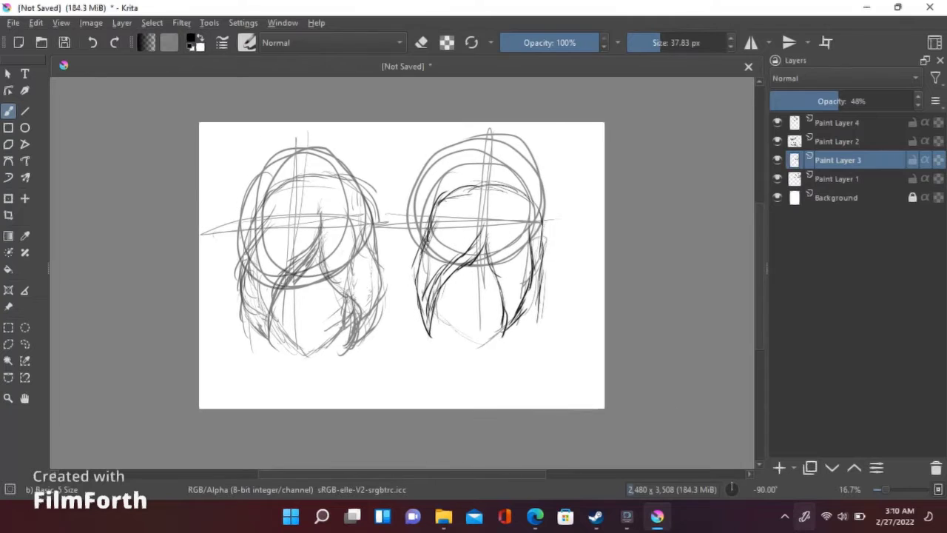
{"action": "key", "text": "Page_Up"}
{"action": "key", "text": "Insert"}
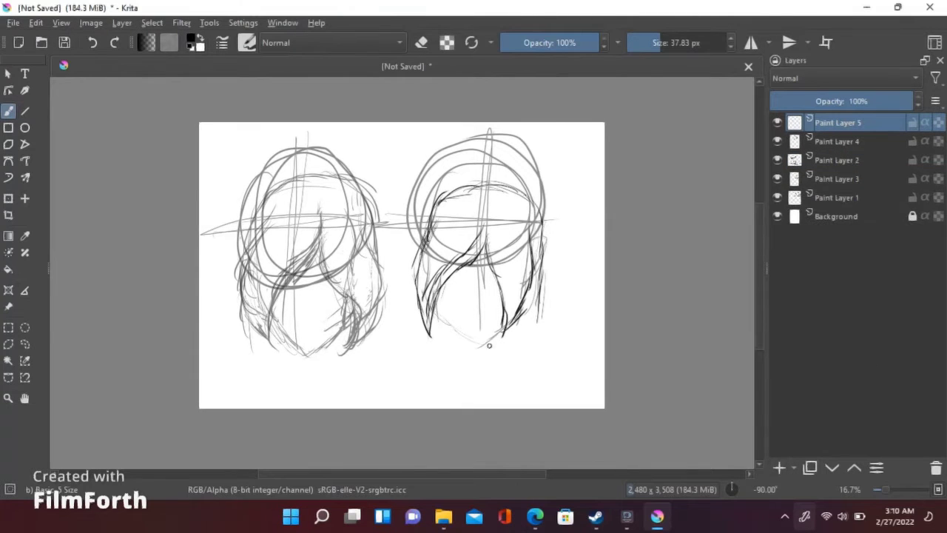
Sketch a block-shaped torso guide with a centre line and shoulder circles beneath the right head on Paint Layer 5.
{"action": "left_click_drag", "start_coordinate": [489, 345], "coordinate": [487, 408]}
{"action": "mouse_move", "coordinate": [460, 352]}
{"action": "left_mouse_down"}
{"action": "mouse_move", "coordinate": [514, 351]}
{"action": "mouse_move", "coordinate": [464, 407]}
{"action": "left_mouse_up"}
{"action": "left_click_drag", "start_coordinate": [505, 352], "coordinate": [507, 398]}
{"action": "left_click_drag", "start_coordinate": [473, 355], "coordinate": [518, 366]}
Add a new paint layer and sketch a matching block torso guide beneath the left head.
{"action": "key", "text": "Insert"}
{"action": "mouse_move", "coordinate": [295, 406]}
{"action": "left_mouse_down"}
{"action": "mouse_move", "coordinate": [299, 350]}
{"action": "mouse_move", "coordinate": [322, 353]}
{"action": "left_mouse_up"}
{"action": "left_click_drag", "start_coordinate": [318, 356], "coordinate": [316, 408]}
{"action": "left_click_drag", "start_coordinate": [281, 358], "coordinate": [275, 408]}
{"action": "mouse_move", "coordinate": [311, 355]}
{"action": "left_mouse_down"}
{"action": "mouse_move", "coordinate": [310, 383]}
{"action": "mouse_move", "coordinate": [290, 378]}
{"action": "left_mouse_up"}
Move the right figure's head guides, hair and torso layers left, closer to the left figure.
{"action": "key", "text": "Page_Down"}
{"action": "key", "text": "Page_Down"}
{"action": "key", "text": "Page_Down"}
{"action": "key", "text": "Page_Down"}
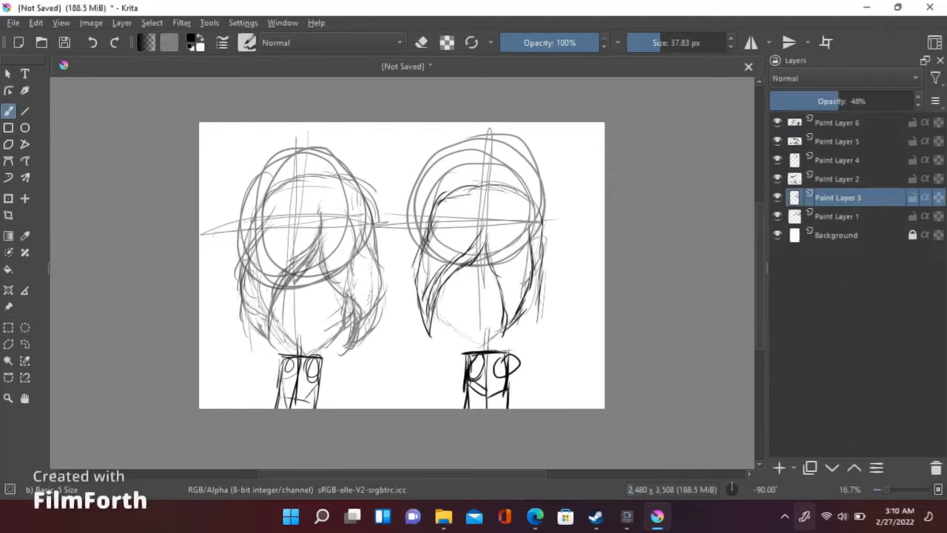
{"action": "key", "text": "Page_Up"}
{"action": "key", "text": "Page_Up"}
{"action": "key", "text": "t"}
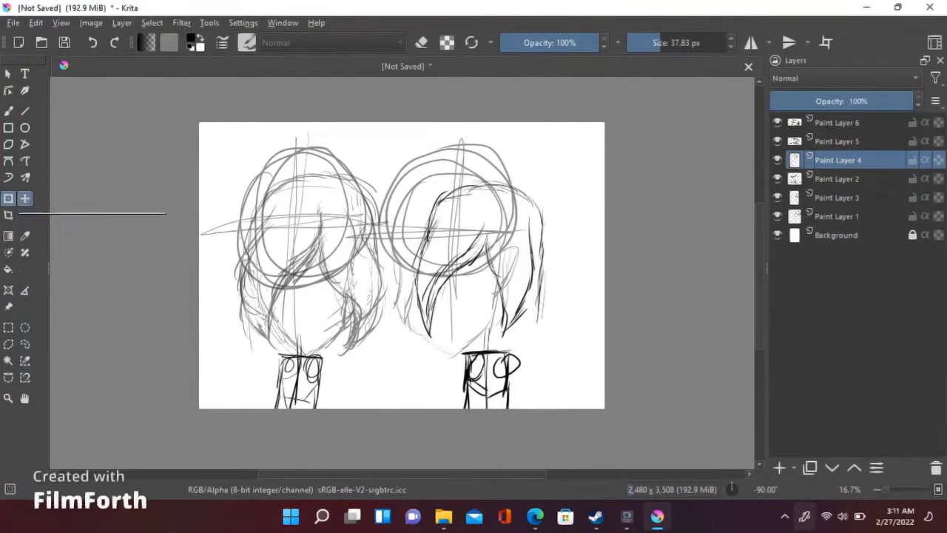
{"action": "left_click_drag", "start_coordinate": [474, 281], "coordinate": [452, 281]}
{"action": "key", "text": "Return"}
{"action": "key", "text": "Page_Up"}
{"action": "left_click_drag", "start_coordinate": [489, 381], "coordinate": [461, 381]}
On Paint Layer 6, sketch the left figure's outstretched arm line and a shoulder line linking the two torsos.
{"action": "key", "text": "Page_Up"}
{"action": "key", "text": "b"}
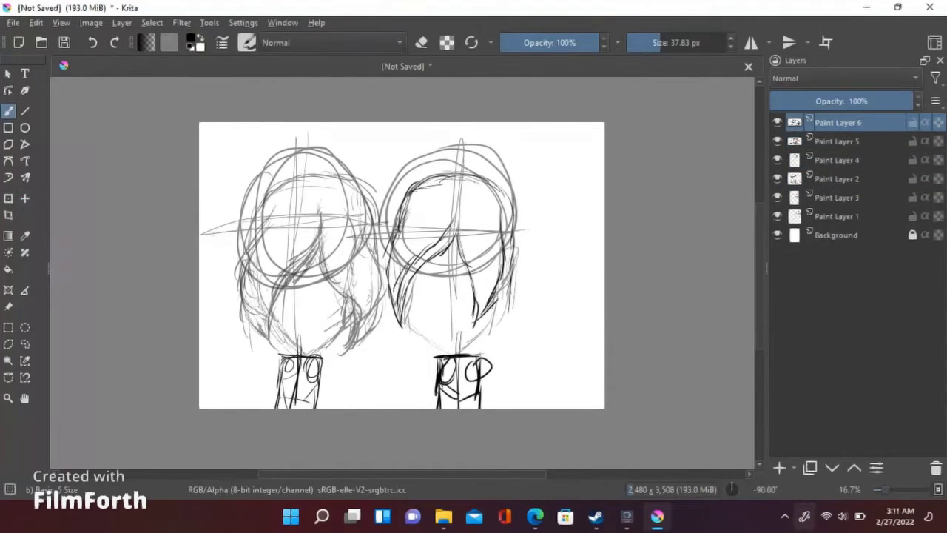
{"action": "left_click_drag", "start_coordinate": [290, 349], "coordinate": [198, 323]}
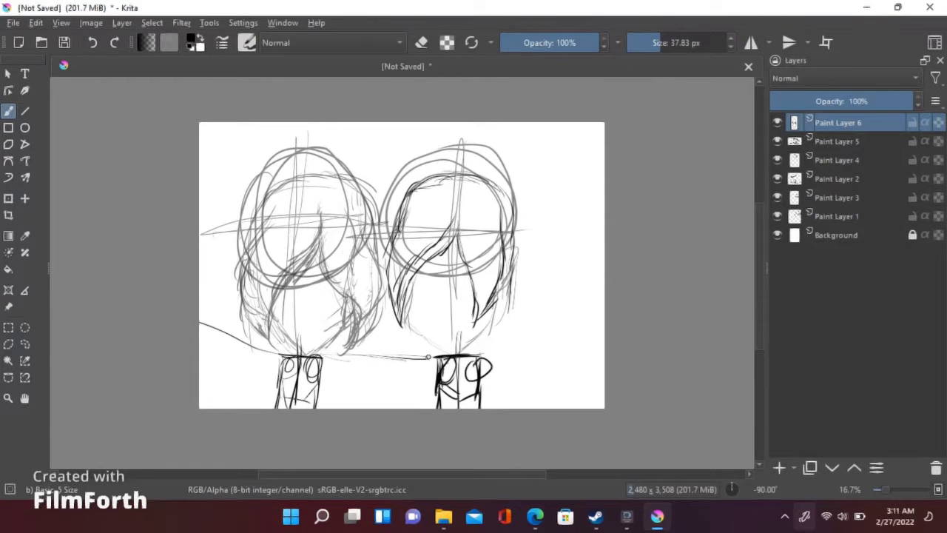
Nudge the right figure's torso, hair and head guide layers slightly further toward the left figure.
{"action": "key", "text": "Page_Down"}
{"action": "key", "text": "t"}
{"action": "left_click_drag", "start_coordinate": [458, 381], "coordinate": [451, 381]}
{"action": "key", "text": "Page_Down"}
{"action": "key", "text": "Page_Down"}
{"action": "left_click_drag", "start_coordinate": [444, 244], "coordinate": [425, 244]}
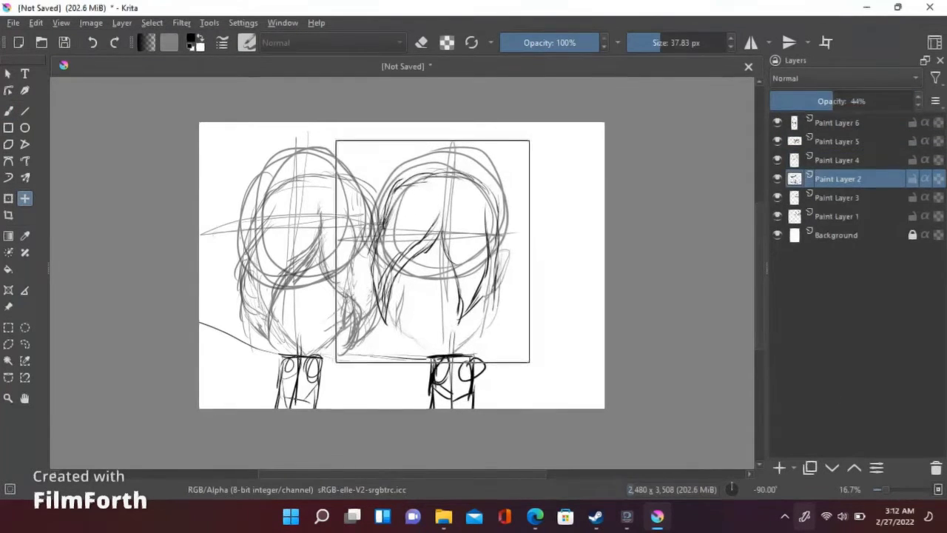
Sketch slanted arm guide lines beside both torsos and add a new paint layer above Paint Layer 5.
{"action": "key", "text": "Page_Up"}
{"action": "key", "text": "Page_Up"}
{"action": "key", "text": "Page_Up"}
{"action": "key", "text": "b"}
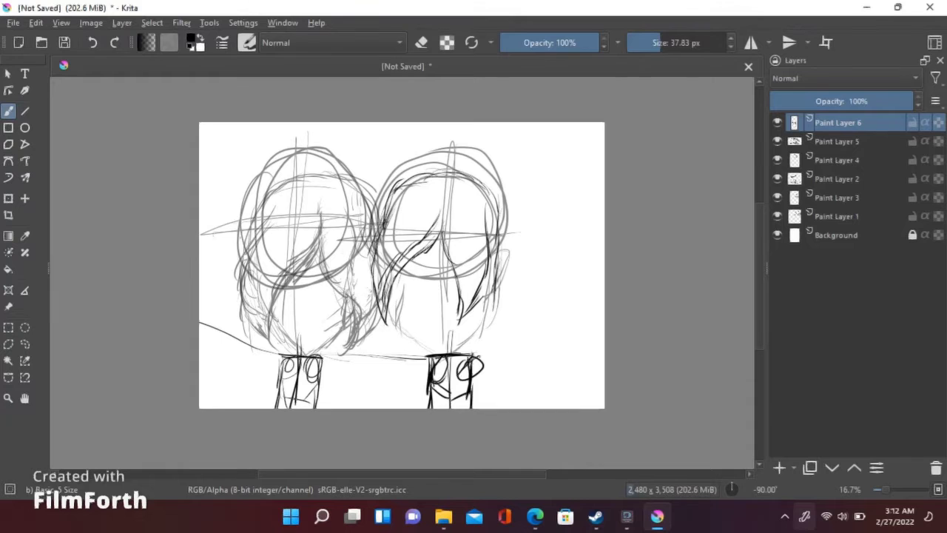
{"action": "left_click_drag", "start_coordinate": [395, 358], "coordinate": [359, 407]}
{"action": "key", "text": "Insert"}
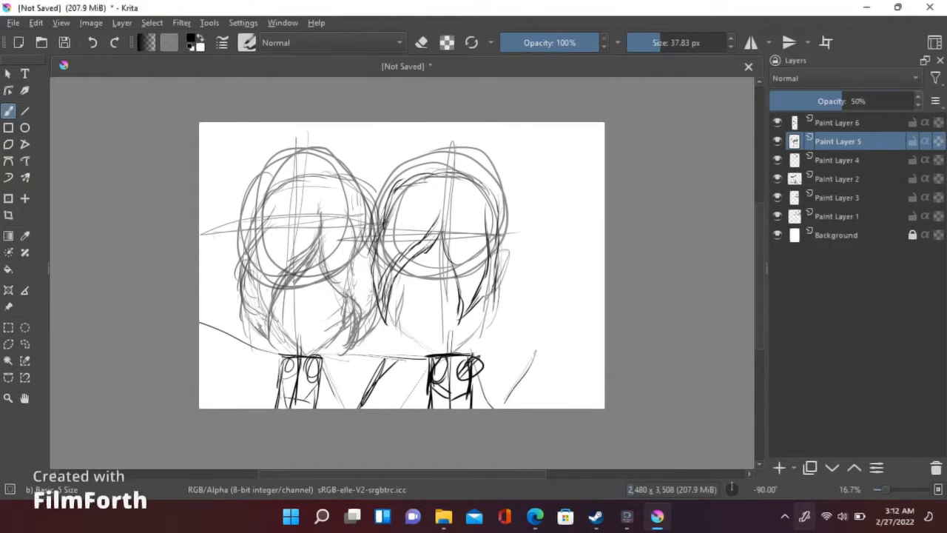
{"action": "left_click_drag", "start_coordinate": [534, 353], "coordinate": [506, 403]}
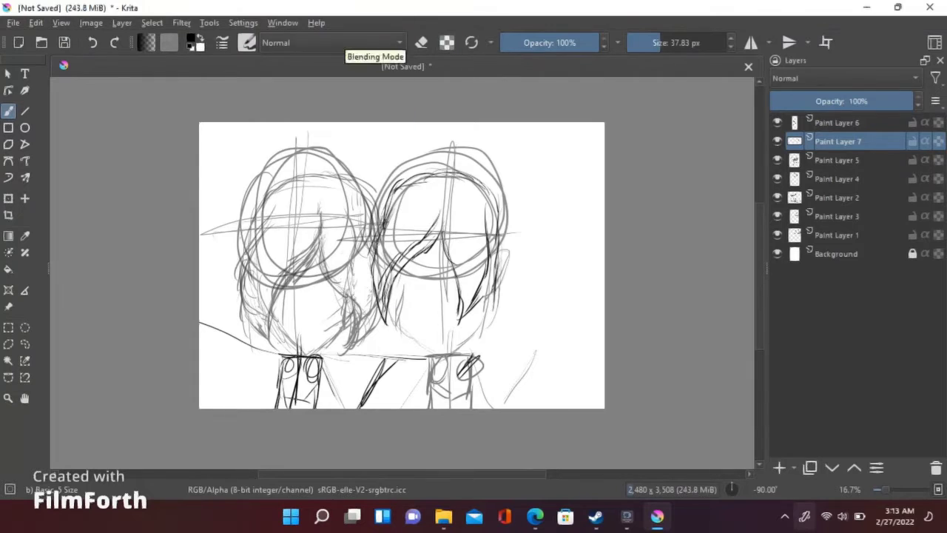
Show the Palette docker and set the brush colour to English-red.
{"action": "left_click", "coordinate": [243, 22]}
{"action": "mouse_move", "coordinate": [264, 138]}
{"action": "left_click", "coordinate": [444, 327]}
{"action": "left_click", "coordinate": [876, 408]}
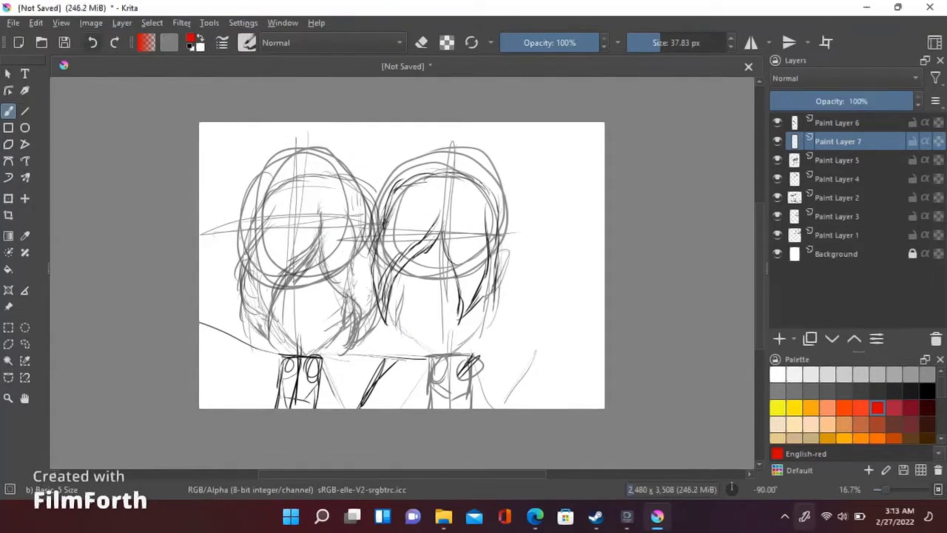
Outline the right figure's torso, neckline and arms in red over the guides on Paint Layer 7.
{"action": "key", "text": "plus"}
{"action": "scroll", "coordinate": [402, 274], "scroll_direction": "down", "scroll_amount": 3}
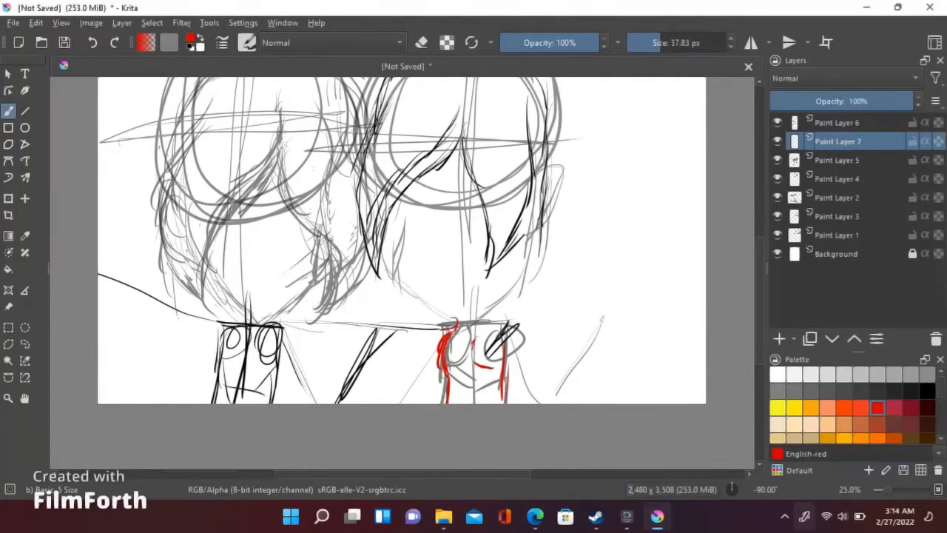
{"action": "left_click_drag", "start_coordinate": [527, 346], "coordinate": [519, 400]}
{"action": "left_click_drag", "start_coordinate": [544, 348], "coordinate": [534, 400]}
{"action": "left_click_drag", "start_coordinate": [562, 347], "coordinate": [543, 403]}
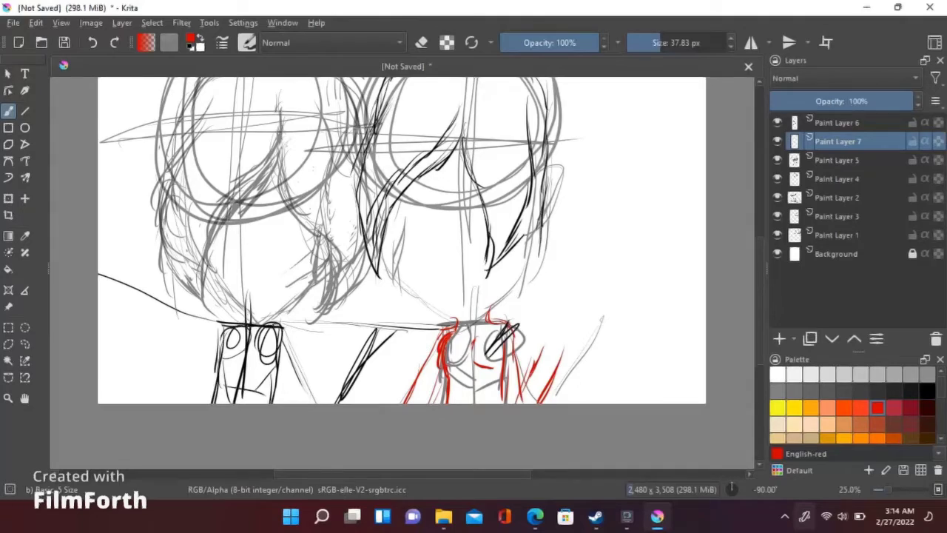
Sketch the right figure's raised forearm and hand making a peace sign in red.
{"action": "key", "text": "plus"}
{"action": "left_click_drag", "start_coordinate": [509, 347], "coordinate": [538, 340]}
{"action": "left_click", "coordinate": [92, 42]}
{"action": "left_click_drag", "start_coordinate": [543, 355], "coordinate": [522, 383]}
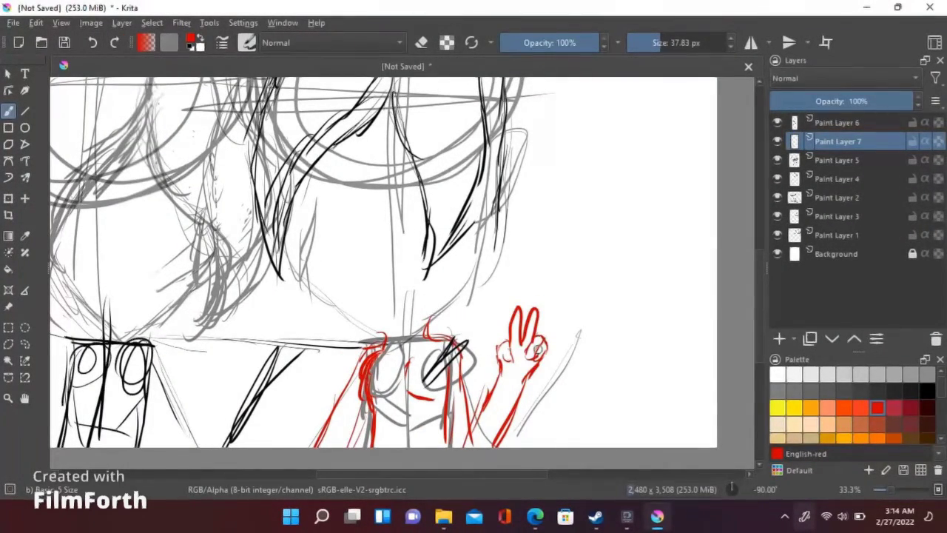
Hide the rough torso guides on Paint Layer 5.
{"action": "key", "text": "minus"}
{"action": "key", "text": "minus"}
{"action": "key", "text": "minus"}
{"action": "left_click", "coordinate": [837, 178]}
{"action": "key", "text": "t"}
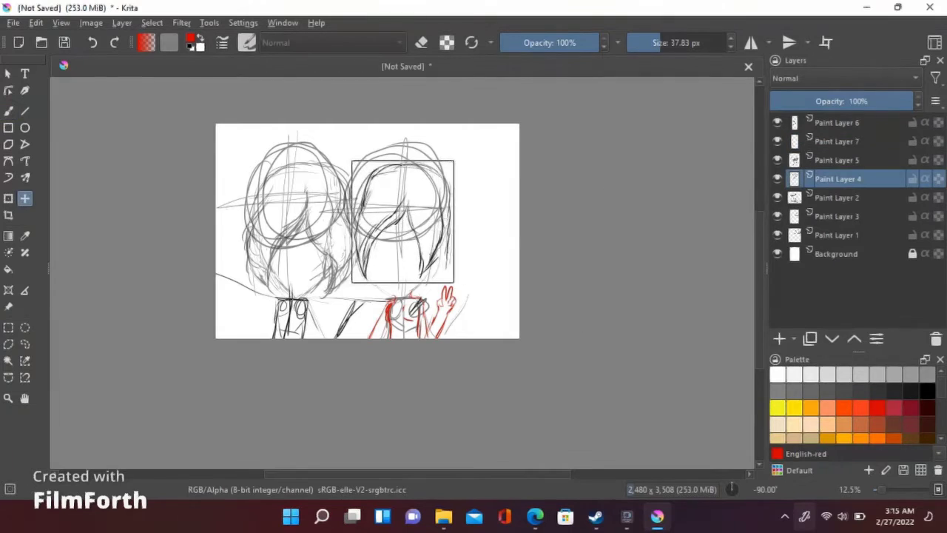
{"action": "left_click", "coordinate": [776, 160]}
{"action": "left_click", "coordinate": [836, 197]}
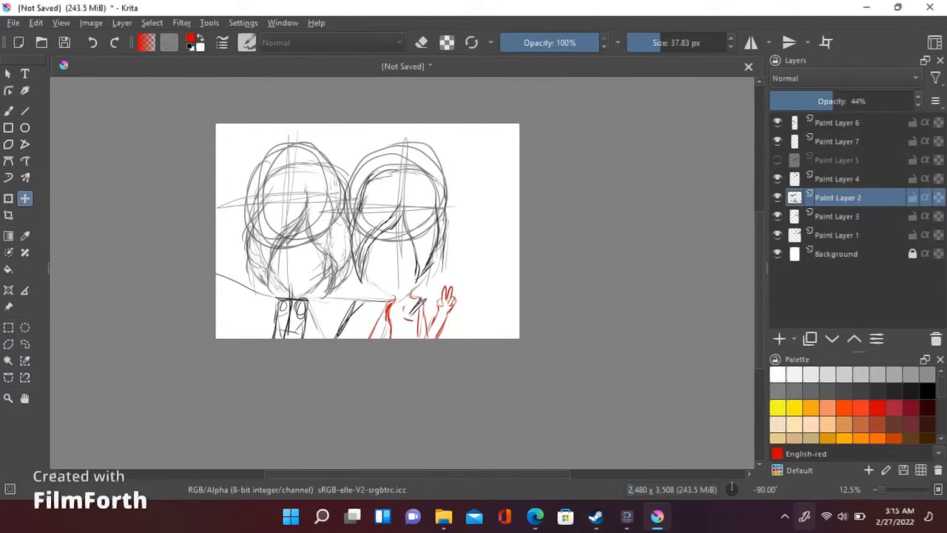
On Paint Layer 4, darken the right head's front strands in black and extend long hair locks down past the shoulders.
{"action": "left_click", "coordinate": [836, 179]}
{"action": "left_click", "coordinate": [926, 390]}
{"action": "key", "text": "minus"}
{"action": "key", "text": "plus"}
{"action": "key", "text": "plus"}
{"action": "key", "text": "plus"}
{"action": "key", "text": "plus"}
{"action": "key", "text": "b"}
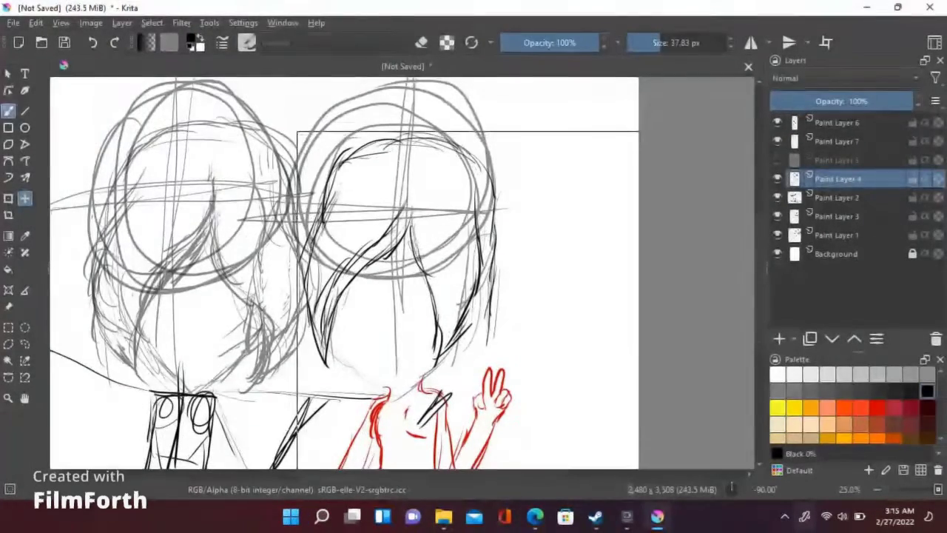
{"action": "left_click_drag", "start_coordinate": [414, 225], "coordinate": [348, 307]}
{"action": "left_click_drag", "start_coordinate": [455, 203], "coordinate": [425, 381]}
{"action": "mouse_move", "coordinate": [494, 296]}
{"action": "left_mouse_down"}
{"action": "mouse_move", "coordinate": [477, 387]}
{"action": "mouse_move", "coordinate": [484, 422]}
{"action": "left_mouse_up"}
{"action": "scroll", "coordinate": [343, 273], "scroll_direction": "down", "scroll_amount": 2}
{"action": "key", "text": "ctrl+t"}
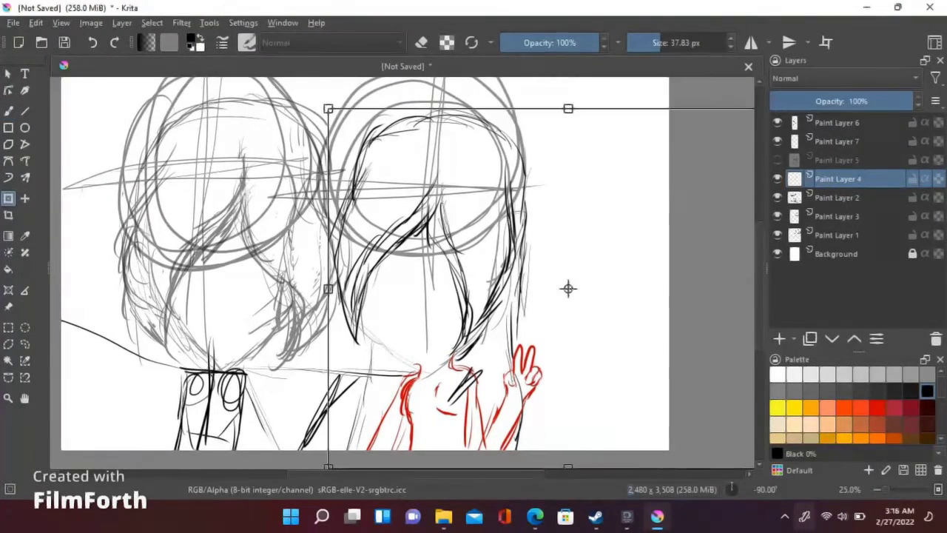
{"action": "left_click", "coordinate": [8, 109]}
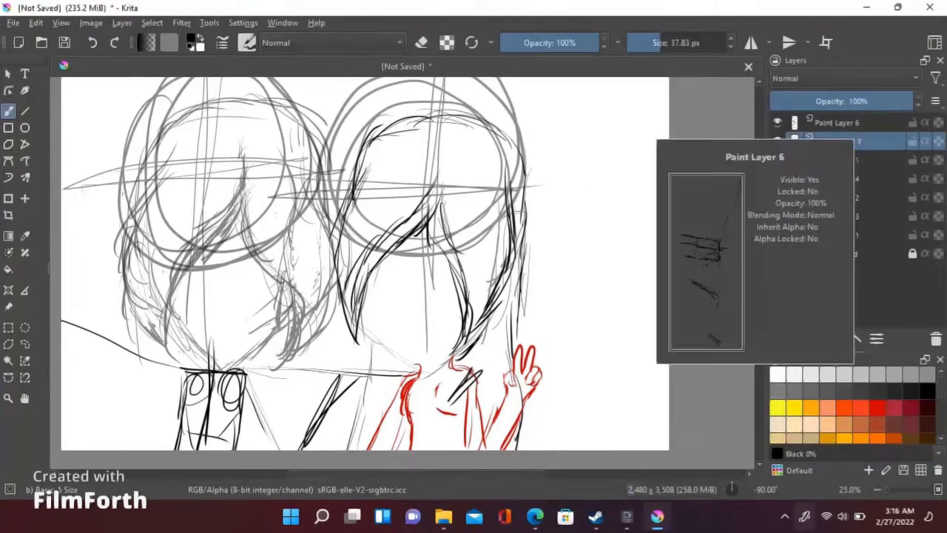
Add a sleeve cuff and collar drawstring details to the right figure in English-red on Paint Layer 7.
{"action": "left_click", "coordinate": [837, 141]}
{"action": "left_click", "coordinate": [877, 408]}
{"action": "scroll", "coordinate": [362, 244], "scroll_direction": "down", "scroll_amount": 3}
{"action": "left_click_drag", "start_coordinate": [508, 330], "coordinate": [538, 334]}
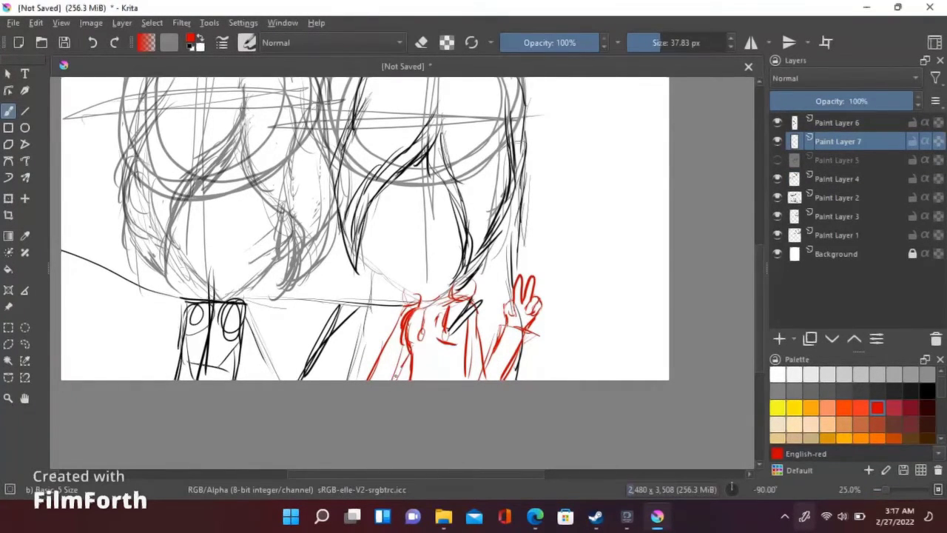
Add a new paint layer above Paint Layer 6 and outline the sides of the left figure's torso in red.
{"action": "scroll", "coordinate": [388, 398], "scroll_direction": "up", "scroll_amount": 2}
{"action": "scroll", "coordinate": [388, 296], "scroll_direction": "up", "scroll_amount": 1, "text": "ctrl"}
{"action": "key", "text": "Insert"}
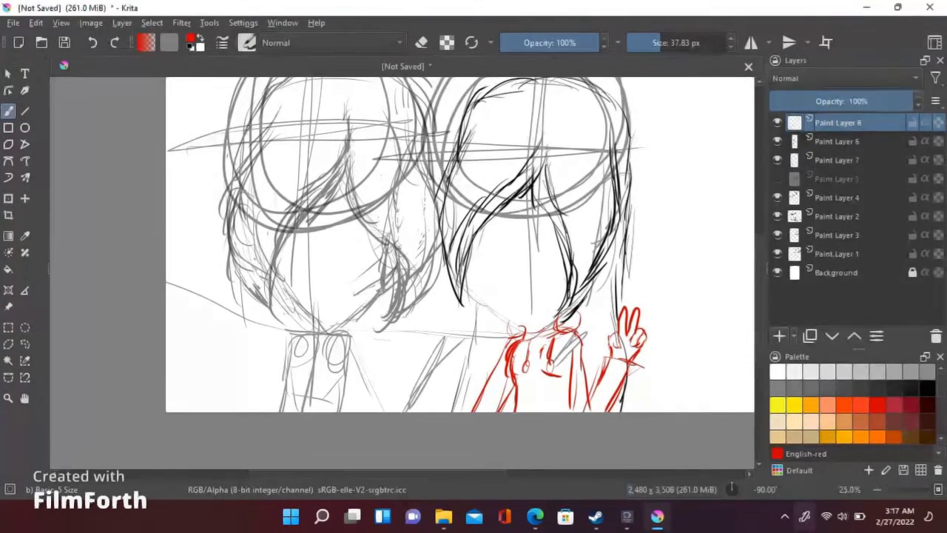
{"action": "left_click_drag", "start_coordinate": [346, 350], "coordinate": [349, 363]}
Sketch the left figure's neck, outstretched arm and the bent arm between the two bodies in red.
{"action": "left_click_drag", "start_coordinate": [312, 332], "coordinate": [142, 272]}
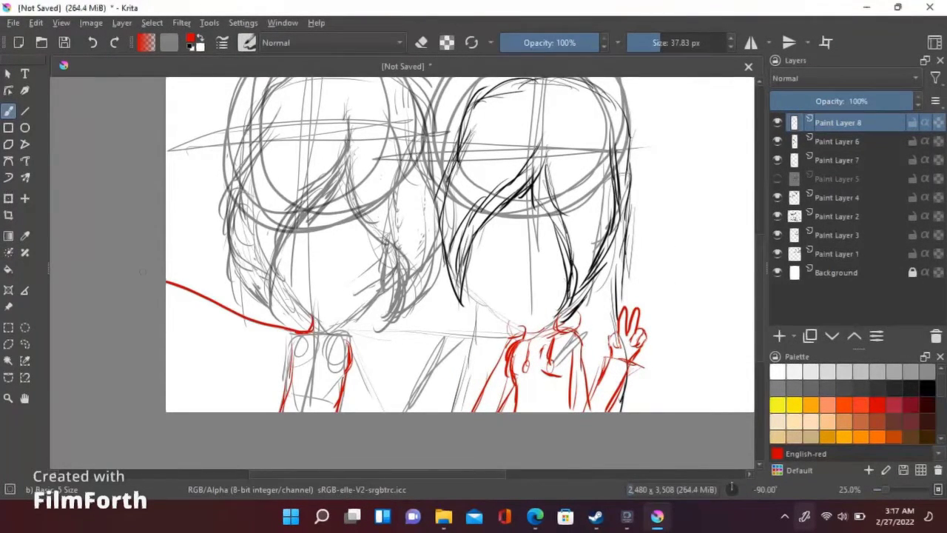
{"action": "key", "text": "ctrl+z"}
{"action": "left_click_drag", "start_coordinate": [312, 333], "coordinate": [172, 287]}
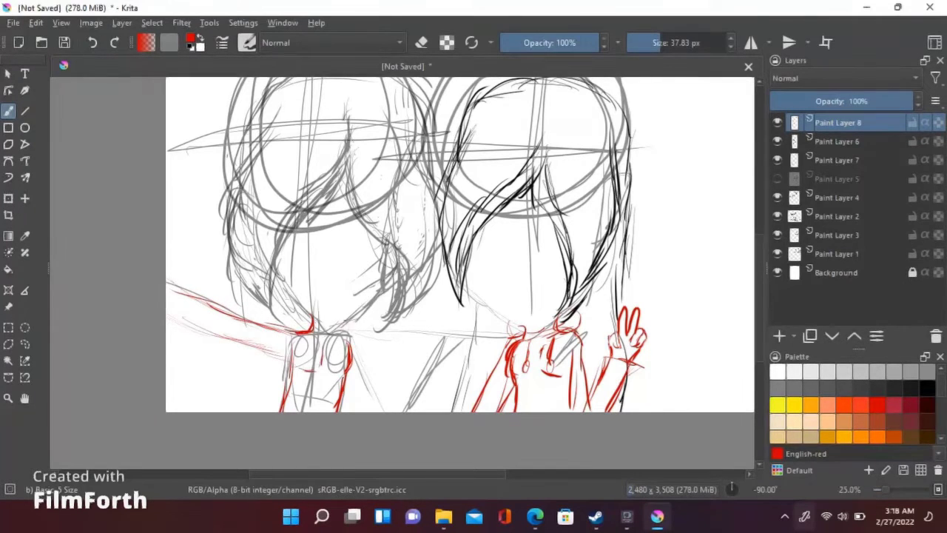
{"action": "left_click_drag", "start_coordinate": [359, 346], "coordinate": [388, 411]}
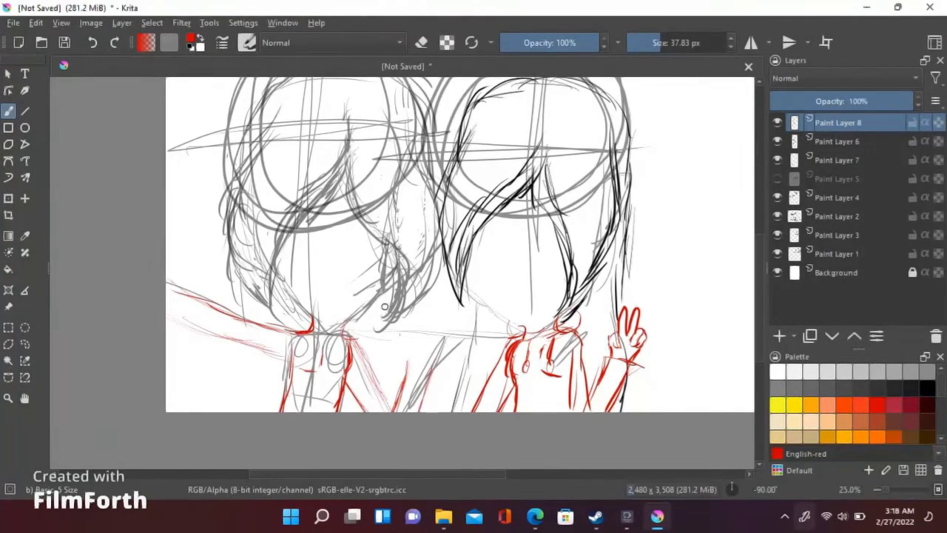
Try to sketch a hand on the left figure's raised forearm.
{"action": "scroll", "coordinate": [419, 348], "scroll_direction": "down", "scroll_amount": 1}
{"action": "scroll", "coordinate": [420, 348], "scroll_direction": "up", "scroll_amount": 1}
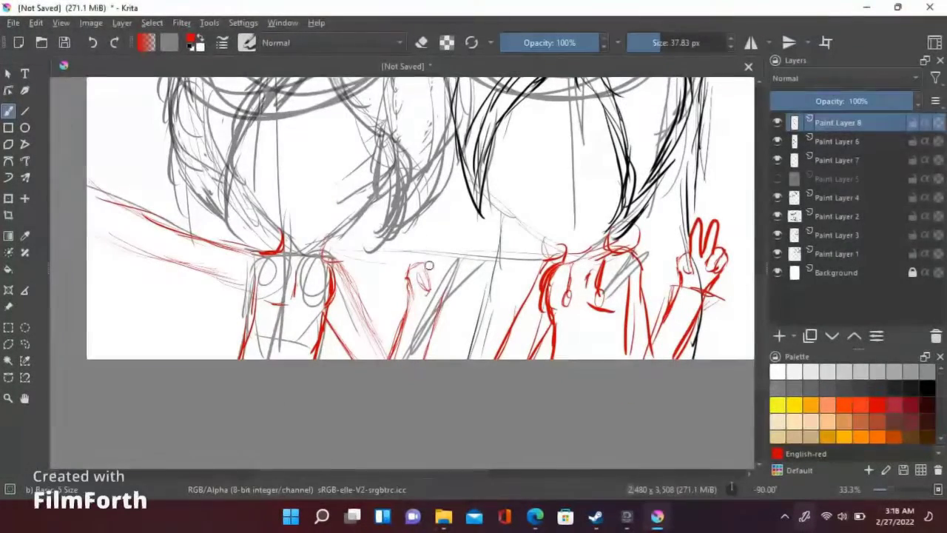
{"action": "left_click_drag", "start_coordinate": [434, 241], "coordinate": [435, 266]}
{"action": "key", "text": "ctrl+z"}
{"action": "key", "text": "ctrl+z"}
{"action": "key", "text": "ctrl+z"}
{"action": "key", "text": "ctrl+z"}
{"action": "key", "text": "ctrl+z"}
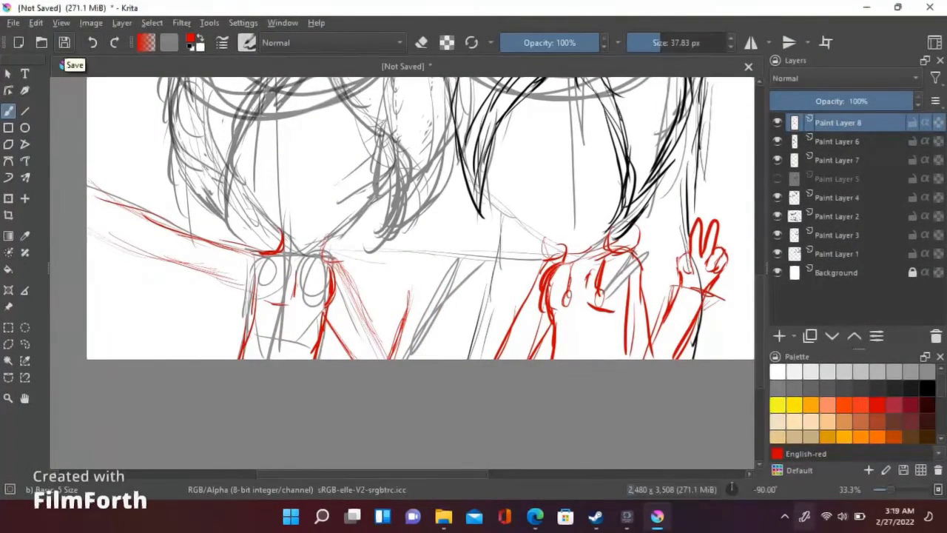
Redraw the left figure's raised forearm between the two bodies and start its thumb.
{"action": "left_click_drag", "start_coordinate": [348, 265], "coordinate": [331, 348]}
{"action": "left_click_drag", "start_coordinate": [381, 273], "coordinate": [374, 355]}
{"action": "left_click_drag", "start_coordinate": [422, 286], "coordinate": [412, 358]}
{"action": "left_click_drag", "start_coordinate": [383, 260], "coordinate": [386, 278]}
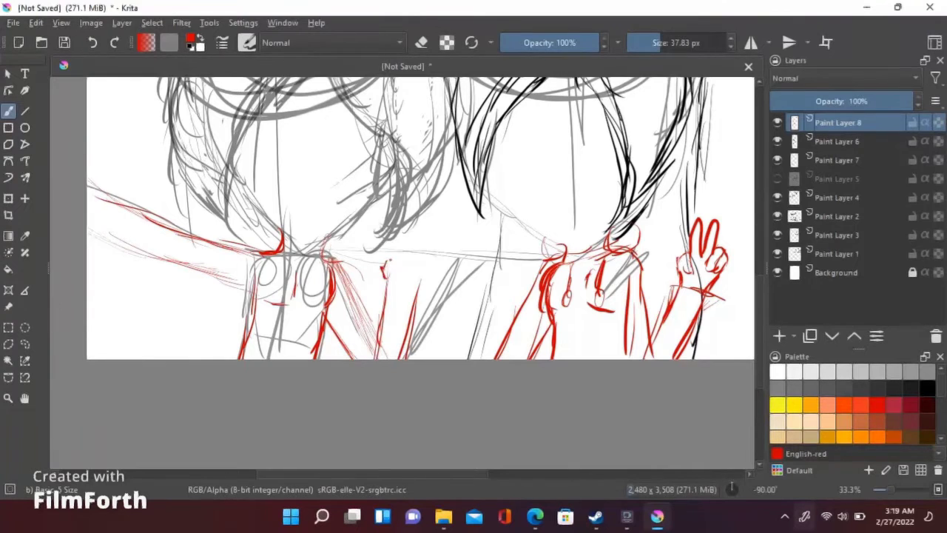
Redo the thumb and sketch the first raised finger of the left figure's hand.
{"action": "key", "text": "ctrl+z"}
{"action": "key", "text": "ctrl+z"}
{"action": "key", "text": "ctrl+z"}
{"action": "key", "text": "ctrl+z"}
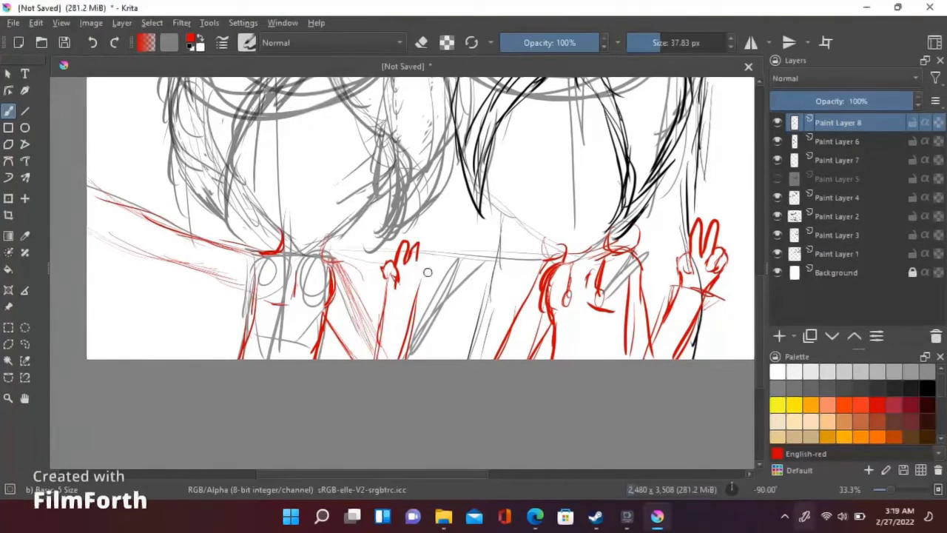
{"action": "key", "text": "ctrl+z"}
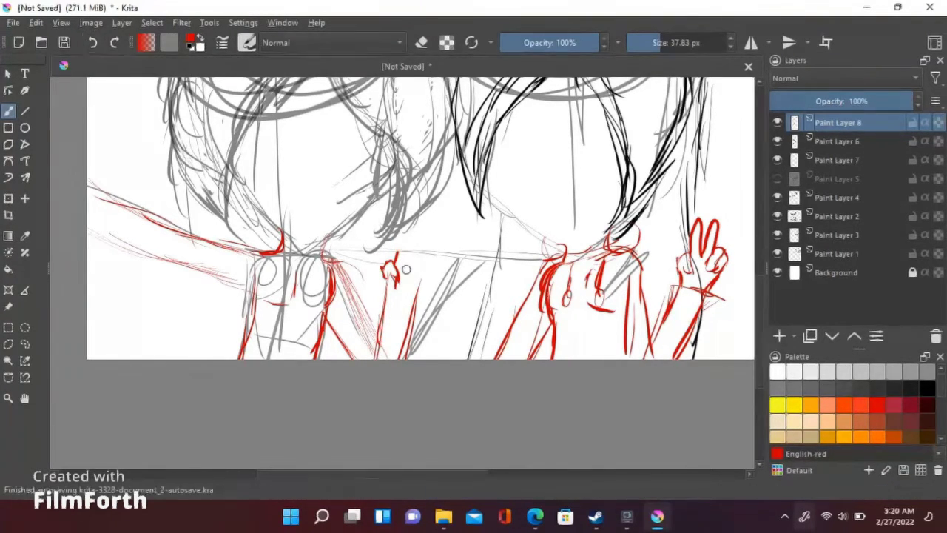
{"action": "left_click_drag", "start_coordinate": [408, 250], "coordinate": [400, 271]}
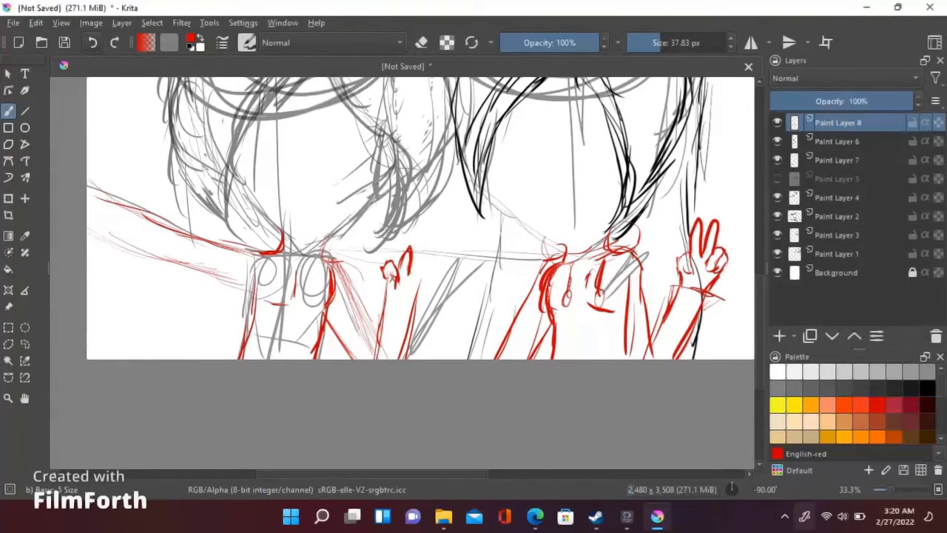
Rework the two extended fingers of the left figure's hand into a peace sign.
{"action": "key", "text": "ctrl+z"}
{"action": "key", "text": "ctrl+z"}
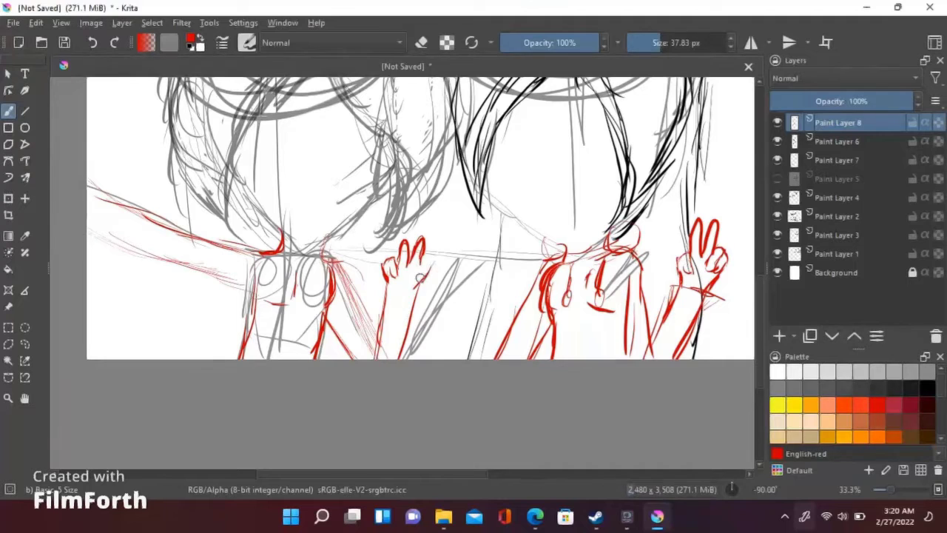
{"action": "key", "text": "ctrl+z"}
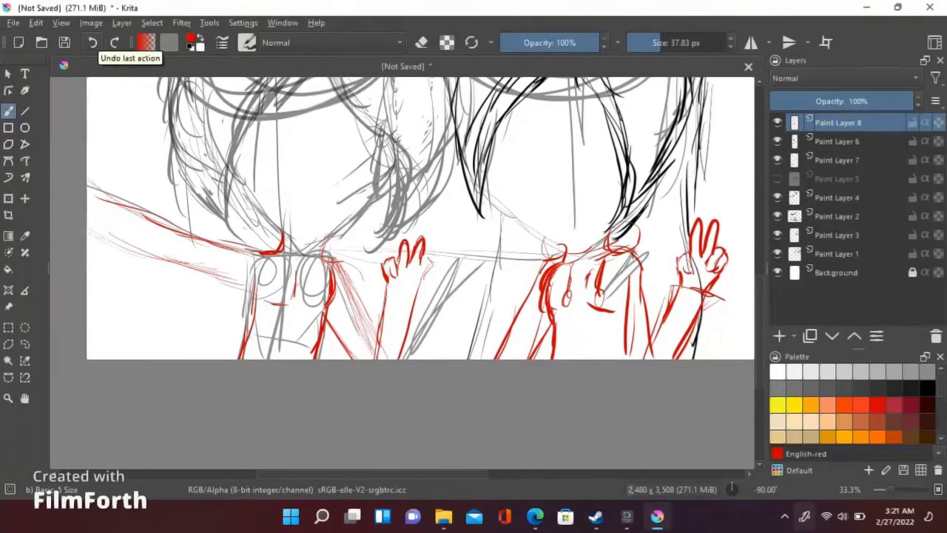
{"action": "key", "text": "ctrl+z"}
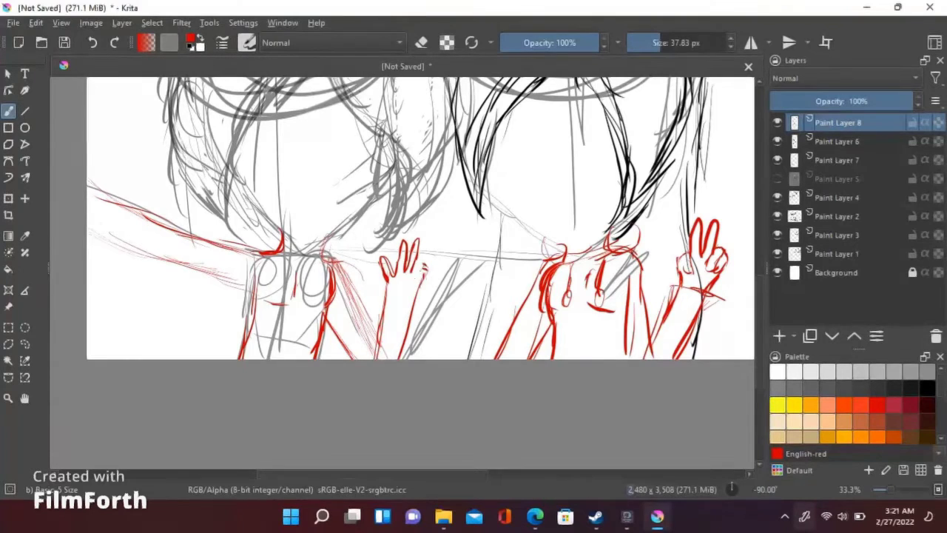
Sketch and refine the folded fingers on the outer side of the left figure's peace-sign hand.
{"action": "left_click_drag", "start_coordinate": [430, 262], "coordinate": [423, 285]}
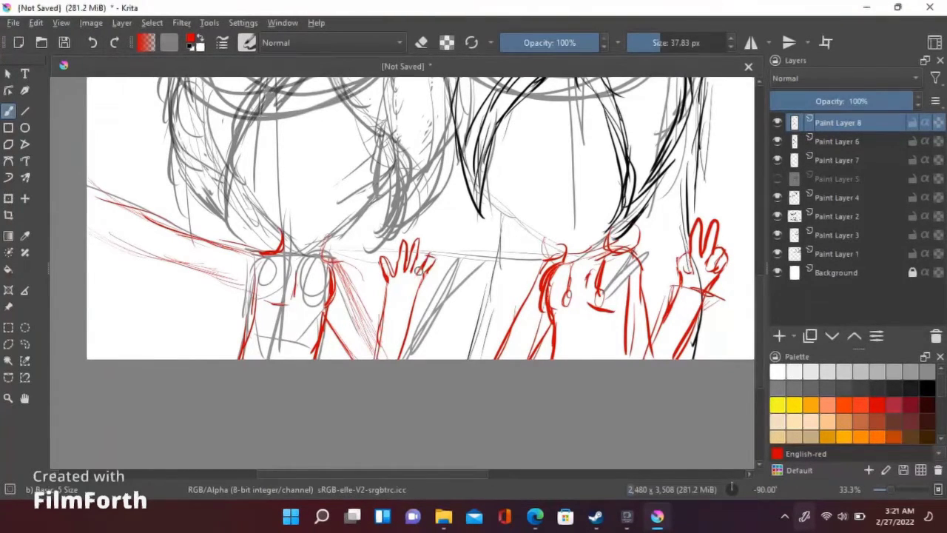
{"action": "key", "text": "ctrl+z"}
{"action": "key", "text": "ctrl+z"}
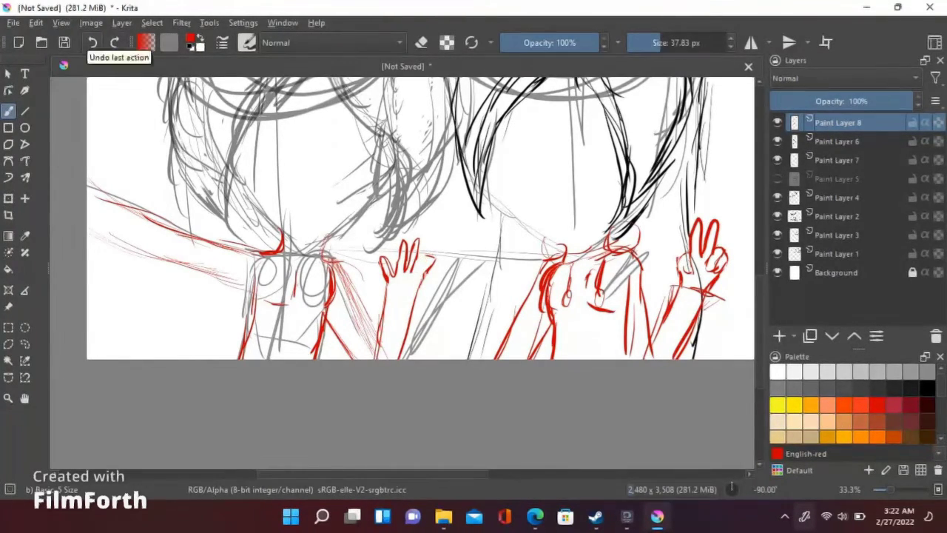
{"action": "key", "text": "plus"}
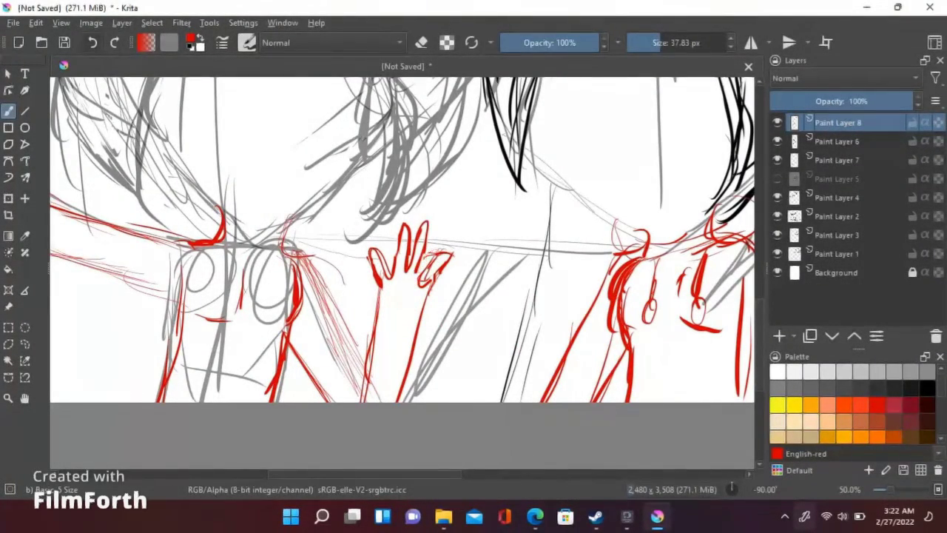
{"action": "left_click_drag", "start_coordinate": [432, 264], "coordinate": [427, 283]}
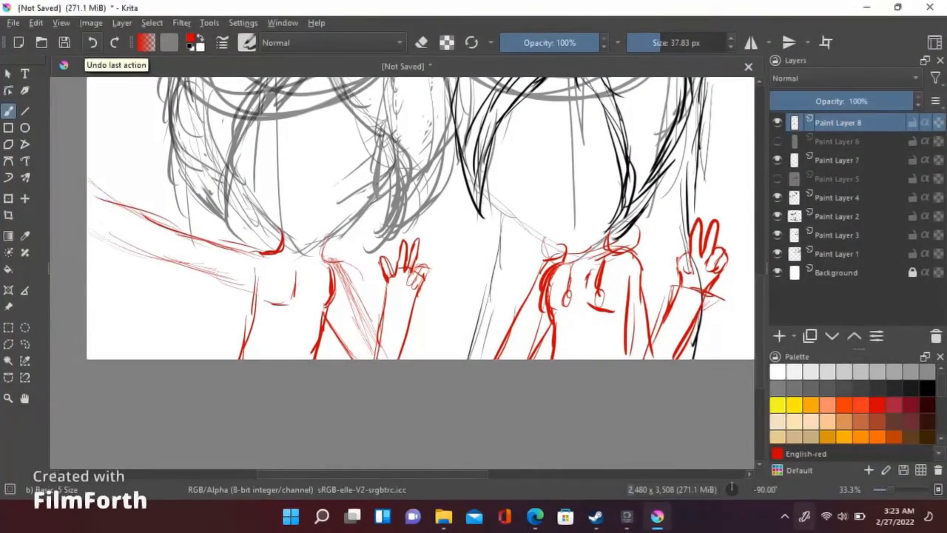
Draw the sleeve cuff across the left figure's raised wrist and sketch round collar shapes at the neck.
{"action": "left_click_drag", "start_coordinate": [380, 294], "coordinate": [427, 293]}
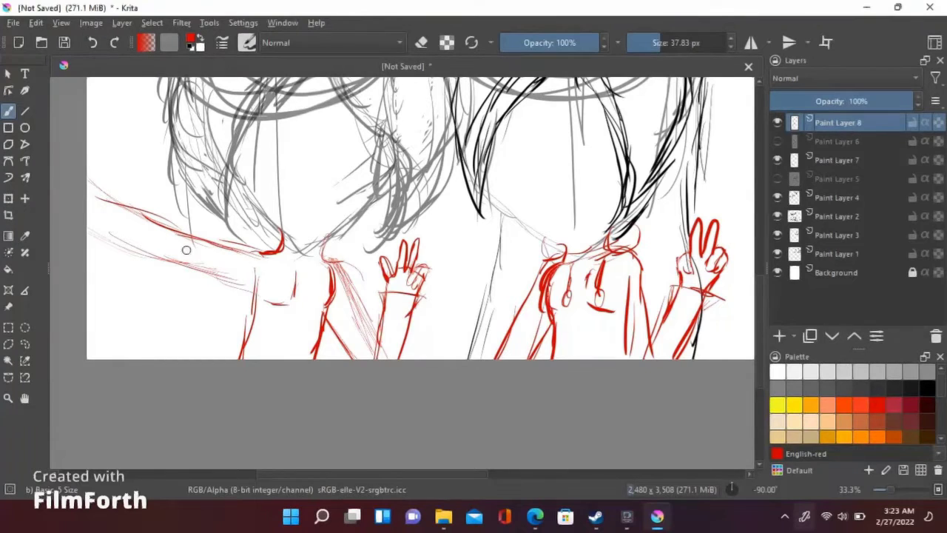
{"action": "left_click", "coordinate": [92, 43]}
{"action": "left_click", "coordinate": [93, 42]}
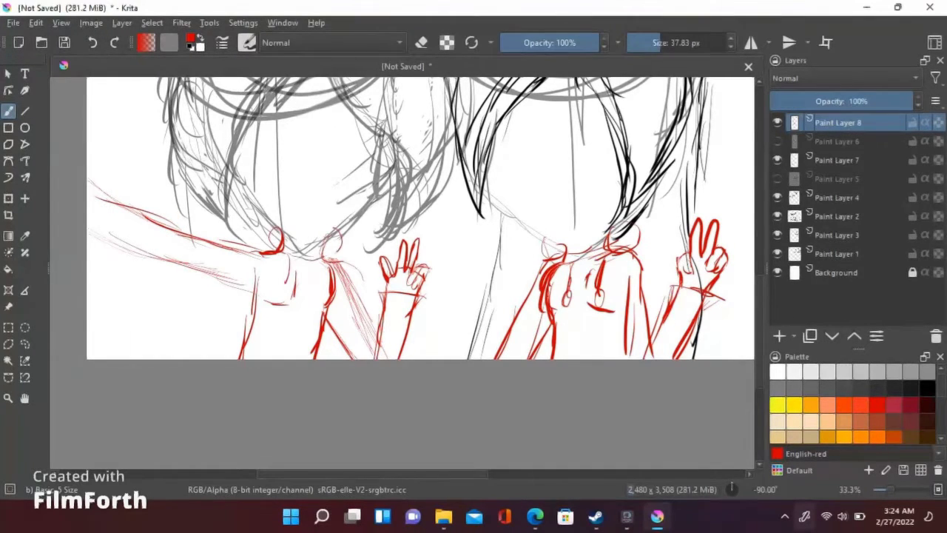
Extend the left figure's long hair down past the shoulder on Paint Layer 3 and add a new paint layer with black active.
{"action": "left_click", "coordinate": [836, 234]}
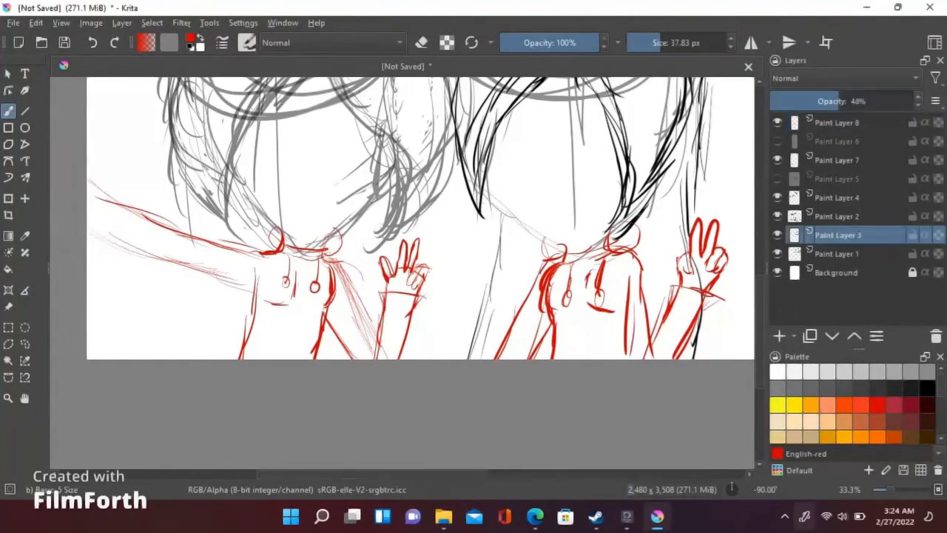
{"action": "key", "text": "minus"}
{"action": "key", "text": "minus"}
{"action": "key", "text": "minus"}
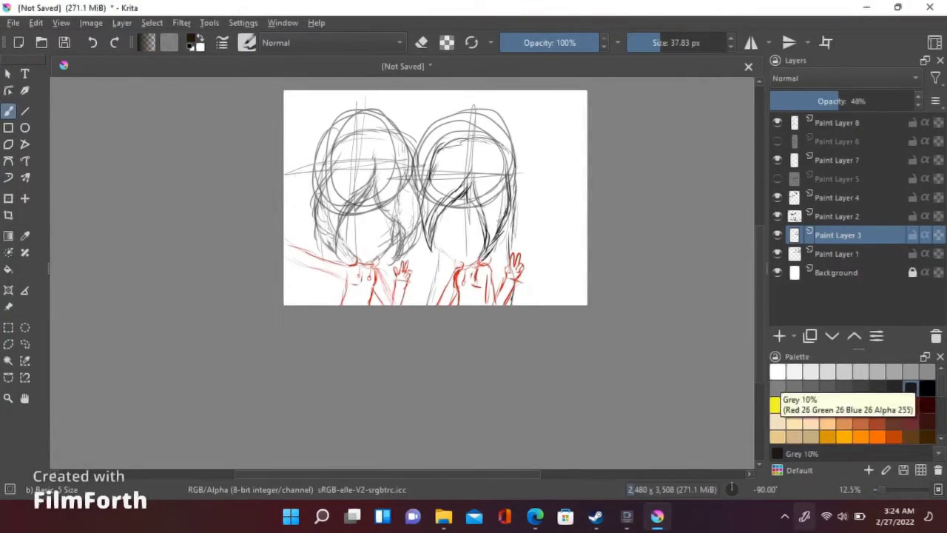
{"action": "left_click", "coordinate": [927, 387]}
{"action": "key", "text": "Insert"}
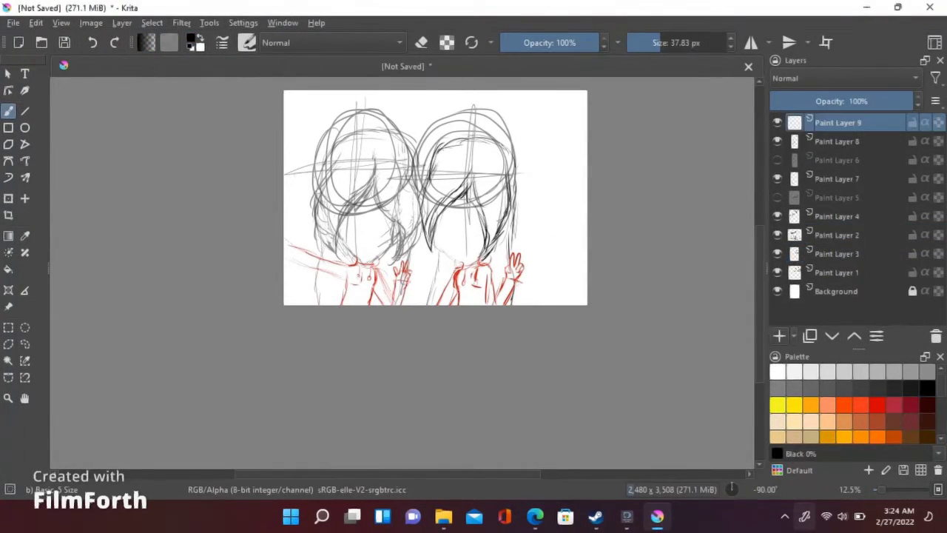
{"action": "key", "text": "plus"}
{"action": "key", "text": "plus"}
{"action": "scroll", "coordinate": [402, 272], "scroll_direction": "up", "scroll_amount": 3}
{"action": "left_click_drag", "start_coordinate": [342, 294], "coordinate": [459, 378]}
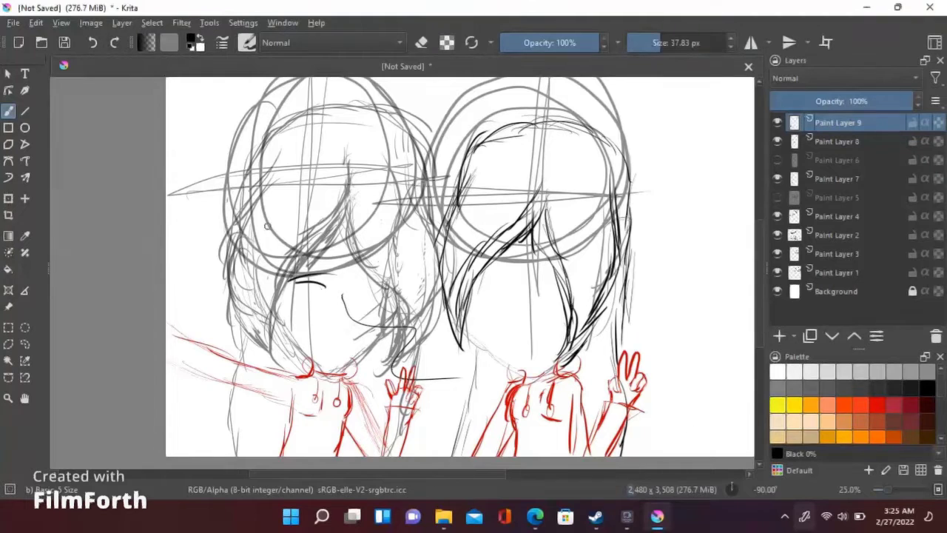
{"action": "key", "text": "ctrl+z"}
{"action": "mouse_move", "coordinate": [274, 276]}
{"action": "left_mouse_down"}
{"action": "mouse_move", "coordinate": [333, 271]}
{"action": "mouse_move", "coordinate": [286, 293]}
{"action": "mouse_move", "coordinate": [285, 309]}
{"action": "mouse_move", "coordinate": [313, 315]}
{"action": "left_mouse_up"}
{"action": "key", "text": "ctrl+z"}
{"action": "key", "text": "Escape"}
Draw and thicken the left figure's first eye outline in black, with an arched upper lid, curved outer side and short lower lid.
{"action": "key", "text": "plus"}
{"action": "key", "text": "plus"}
{"action": "key", "text": "plus"}
{"action": "key", "text": "plus"}
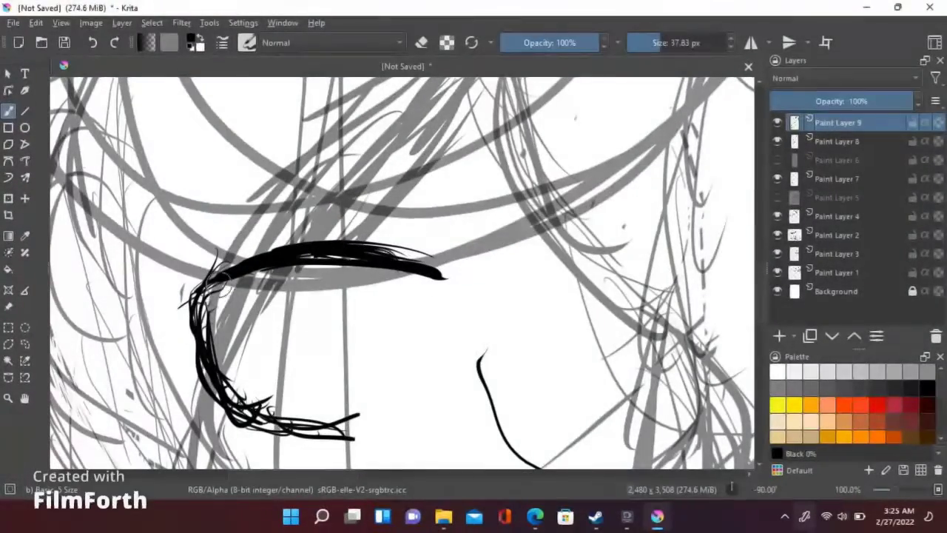
{"action": "left_click_drag", "start_coordinate": [237, 381], "coordinate": [311, 426]}
{"action": "left_click_drag", "start_coordinate": [214, 311], "coordinate": [239, 396]}
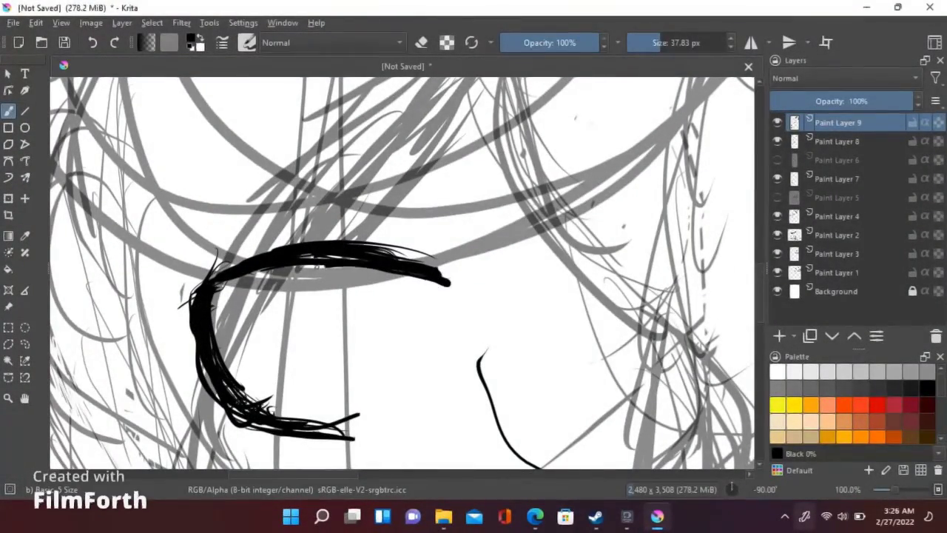
{"action": "key", "text": "minus"}
{"action": "key", "text": "minus"}
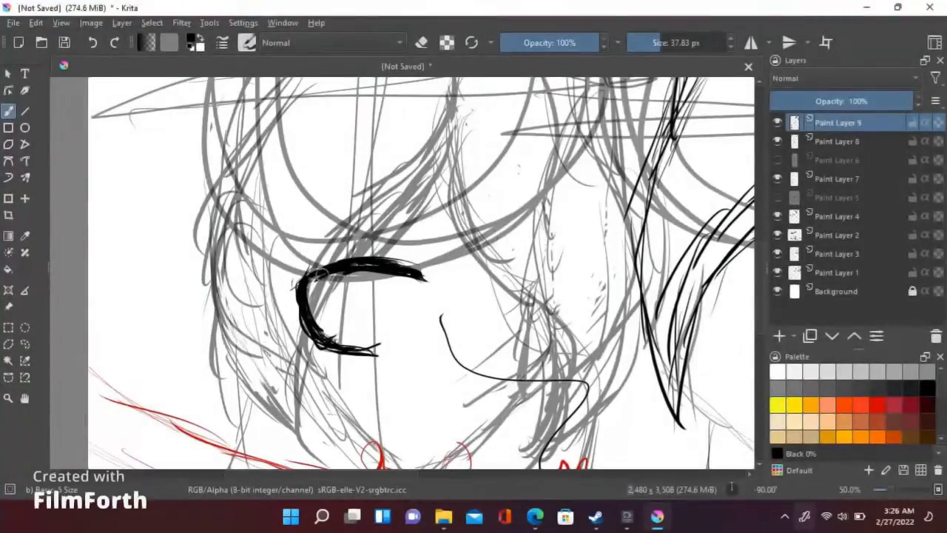
Erase the stray curved line beside the eye on Paint Layer 9.
{"action": "key", "text": "minus"}
{"action": "key", "text": "minus"}
{"action": "key", "text": "ctrl+t"}
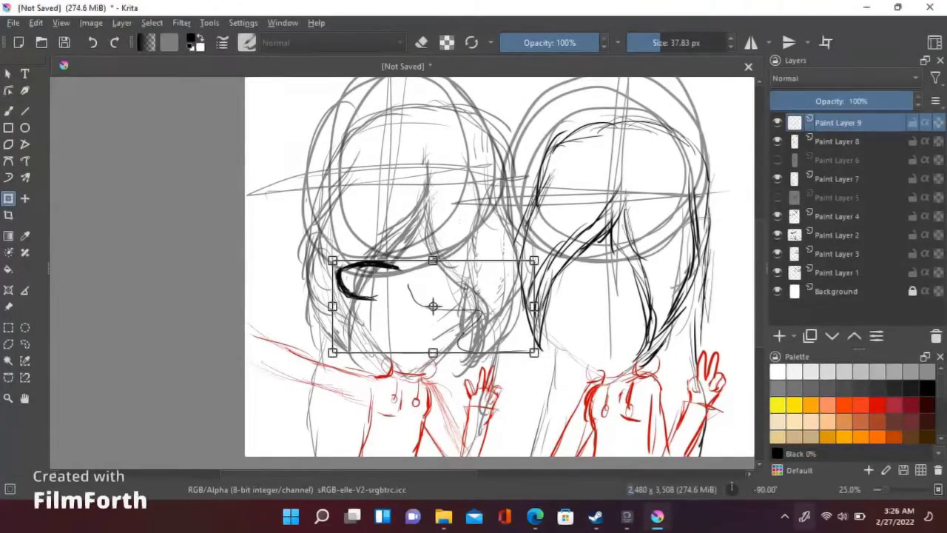
{"action": "key", "text": "b"}
{"action": "key", "text": "e"}
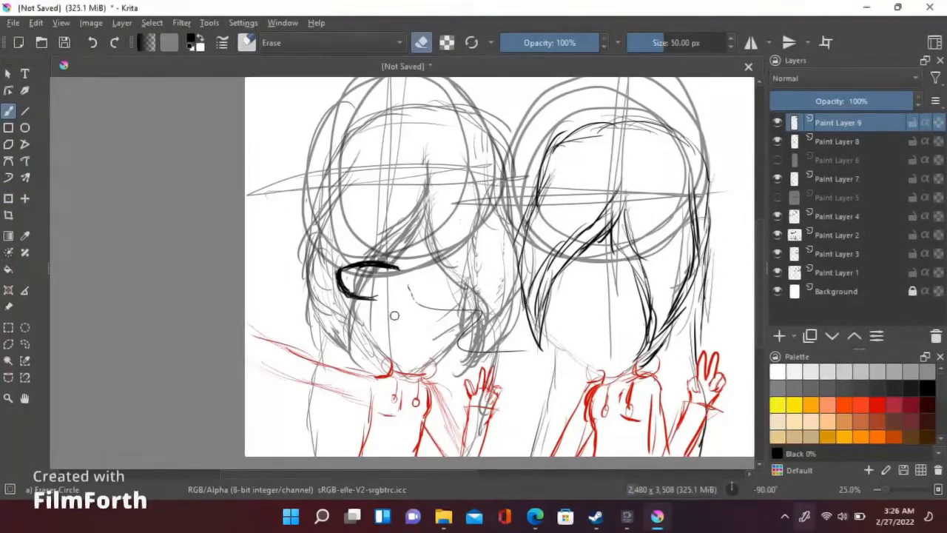
{"action": "key", "text": "F6"}
Shift the eye slightly toward the middle of the face and duplicate Paint Layer 9.
{"action": "key", "text": "e"}
{"action": "key", "text": "ctrl+t"}
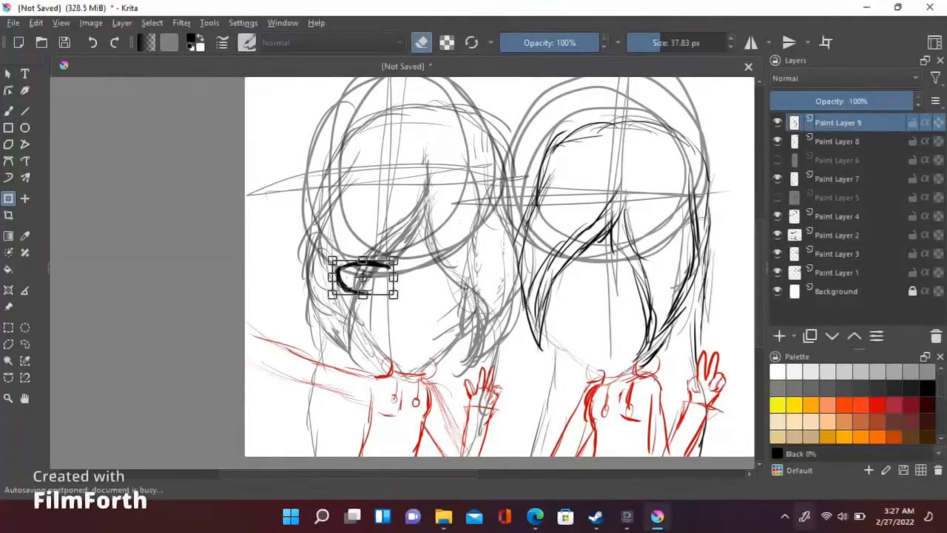
{"action": "left_click", "coordinate": [809, 335]}
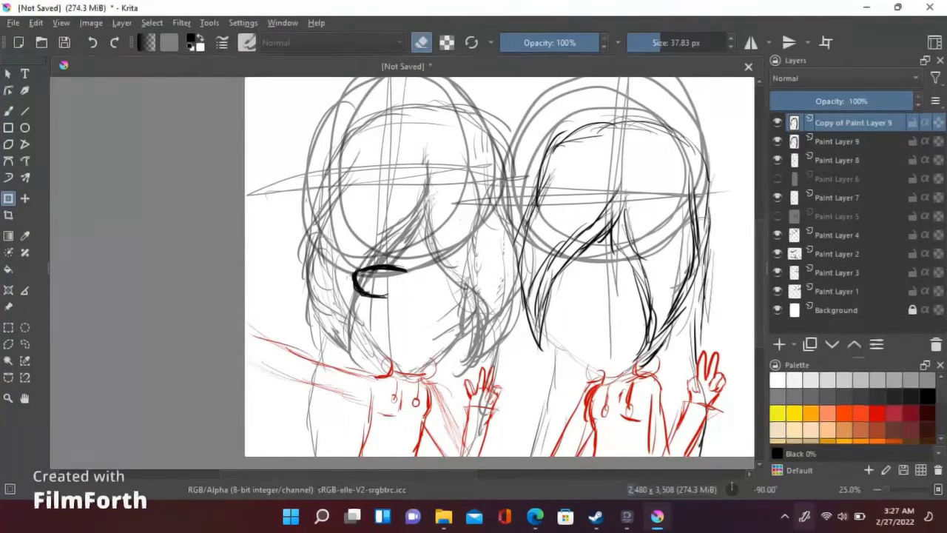
{"action": "key", "text": "F3"}
{"action": "key", "text": "Escape"}
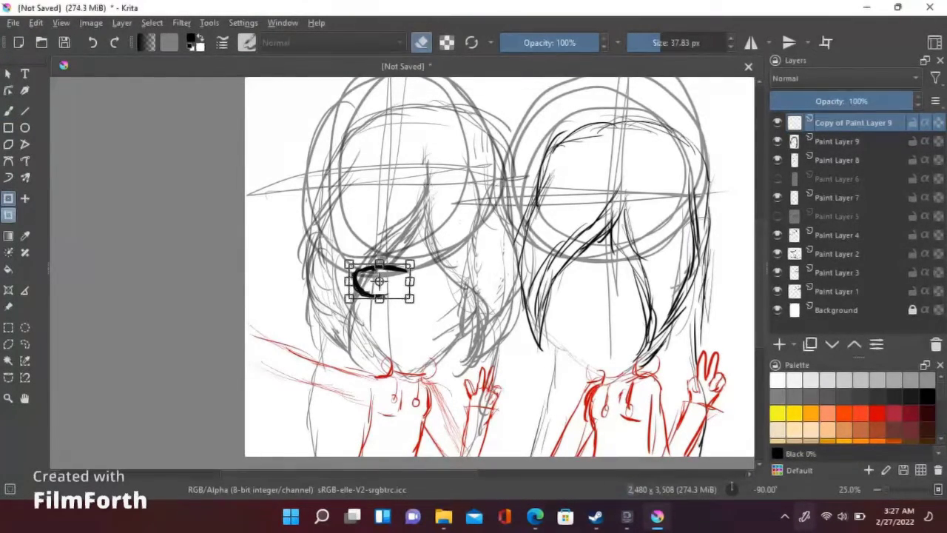
{"action": "left_click", "coordinate": [8, 215]}
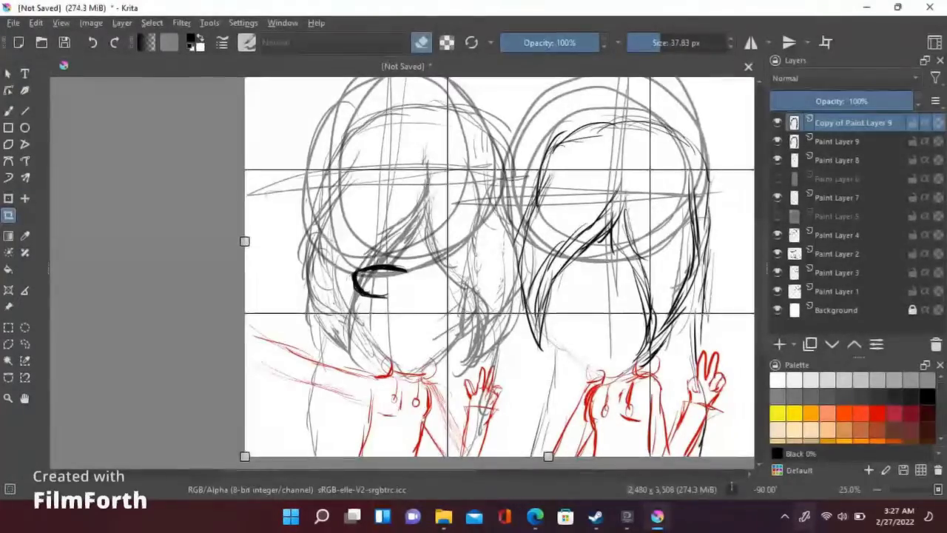
{"action": "left_click", "coordinate": [8, 110]}
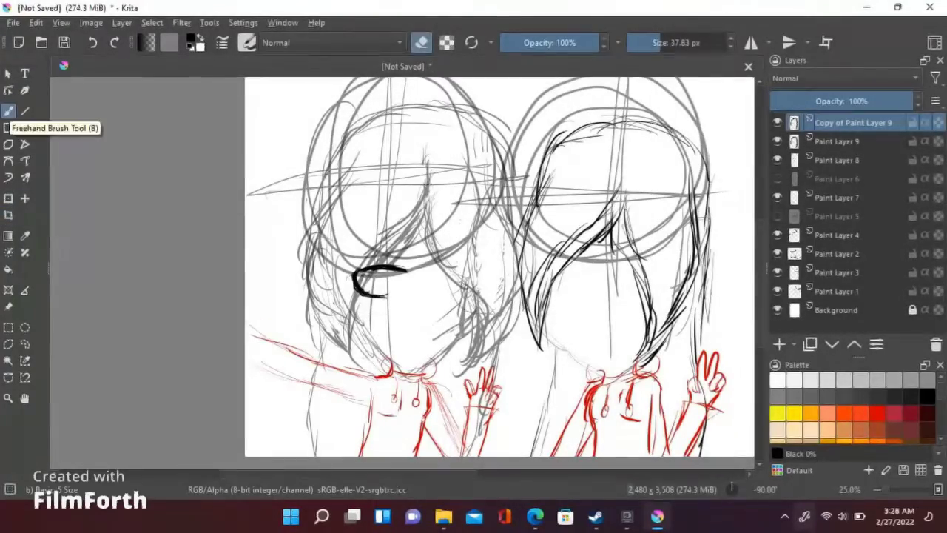
{"action": "scroll", "coordinate": [363, 296], "scroll_direction": "up", "scroll_amount": 5}
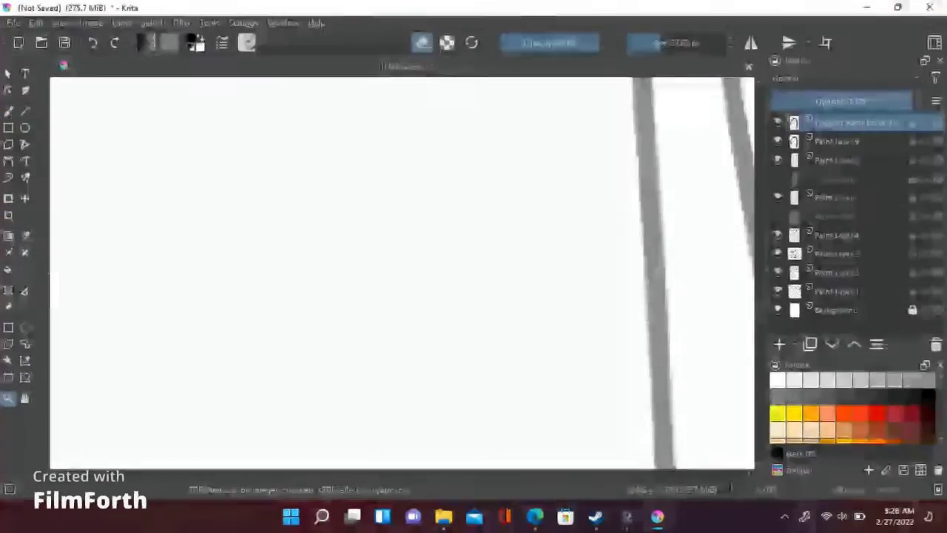
{"action": "scroll", "coordinate": [362, 296], "scroll_direction": "down", "scroll_amount": 5}
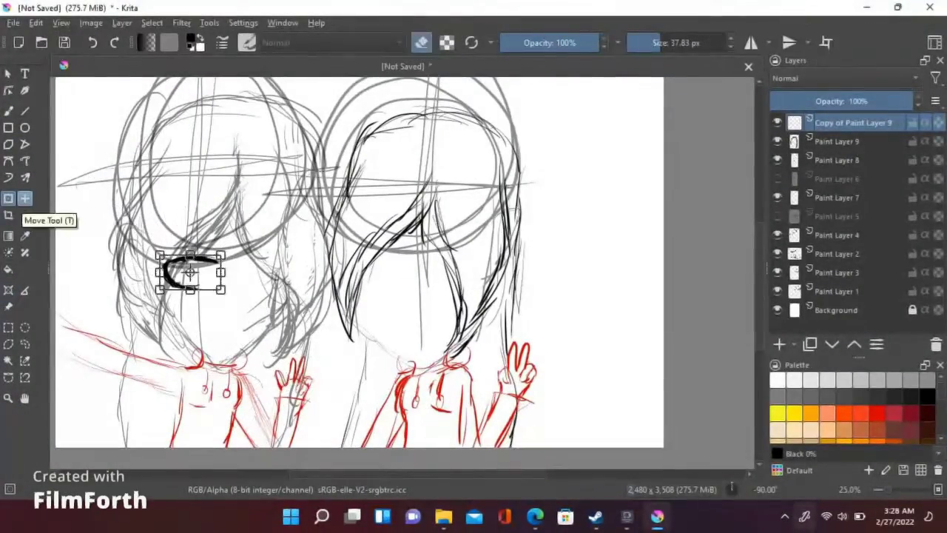
Show the Tool Options docker and move the duplicated eye across to the other side of the left figure's face.
{"action": "left_click", "coordinate": [242, 22]}
{"action": "mouse_move", "coordinate": [260, 136]}
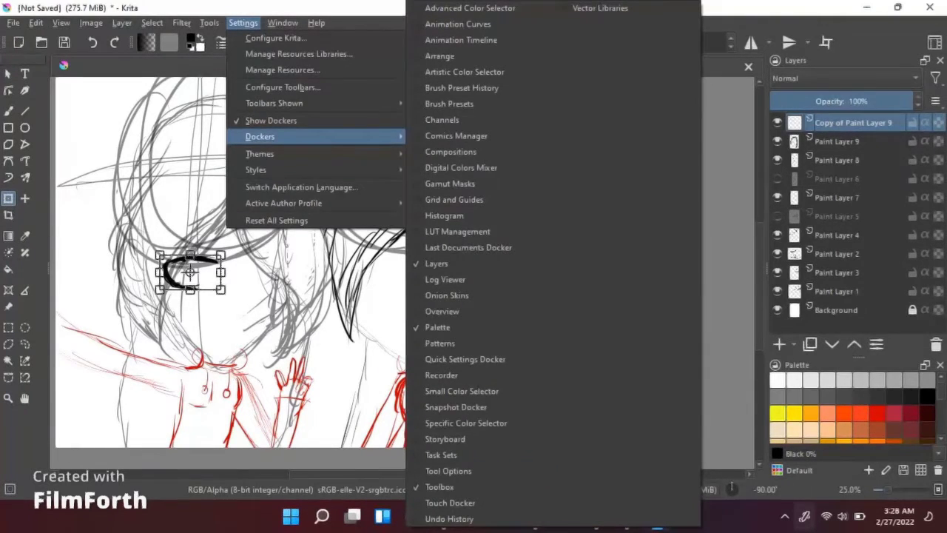
{"action": "left_click", "coordinate": [447, 471]}
{"action": "left_click_drag", "start_coordinate": [190, 272], "coordinate": [276, 271]}
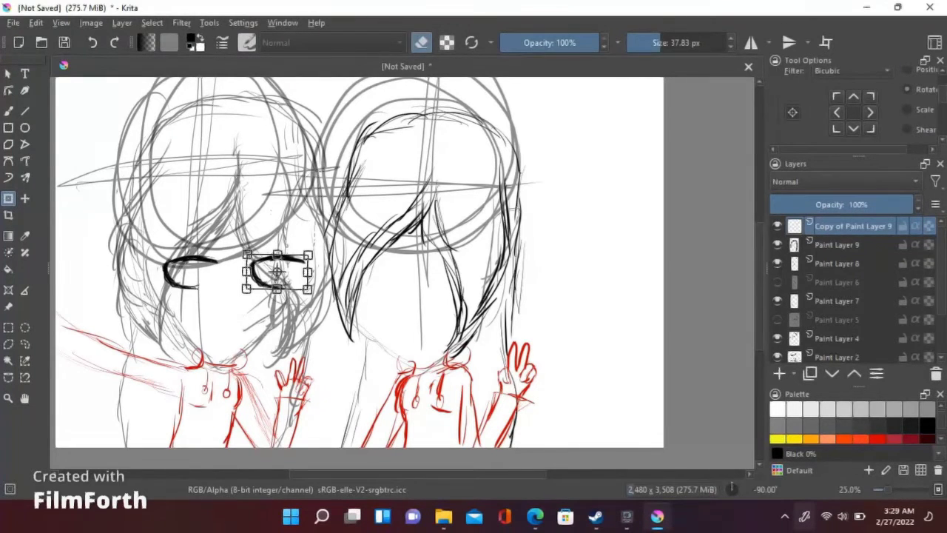
{"action": "left_click", "coordinate": [24, 199]}
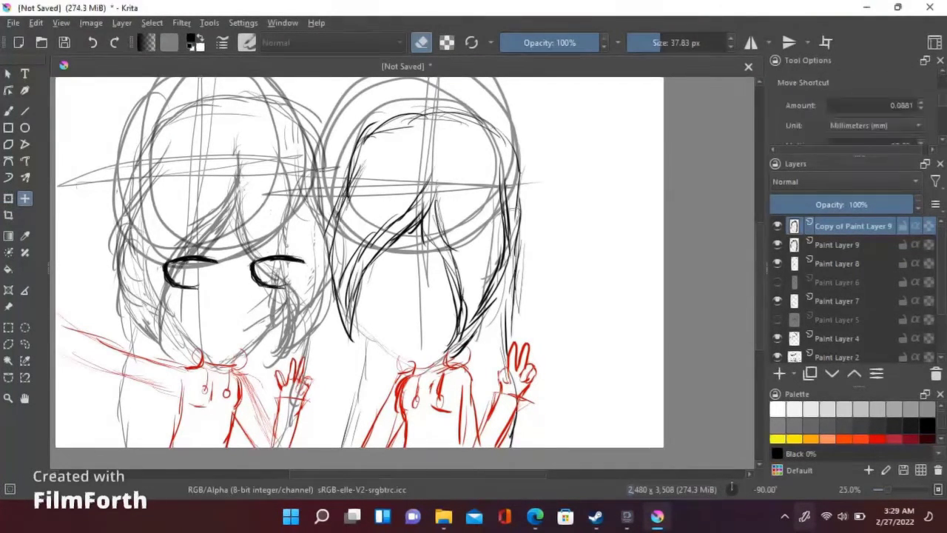
{"action": "left_click_drag", "start_coordinate": [277, 270], "coordinate": [264, 280]}
Examine the Transform tool's rotation settings and the image rotation options for turning the copied eye.
{"action": "left_click", "coordinate": [8, 198]}
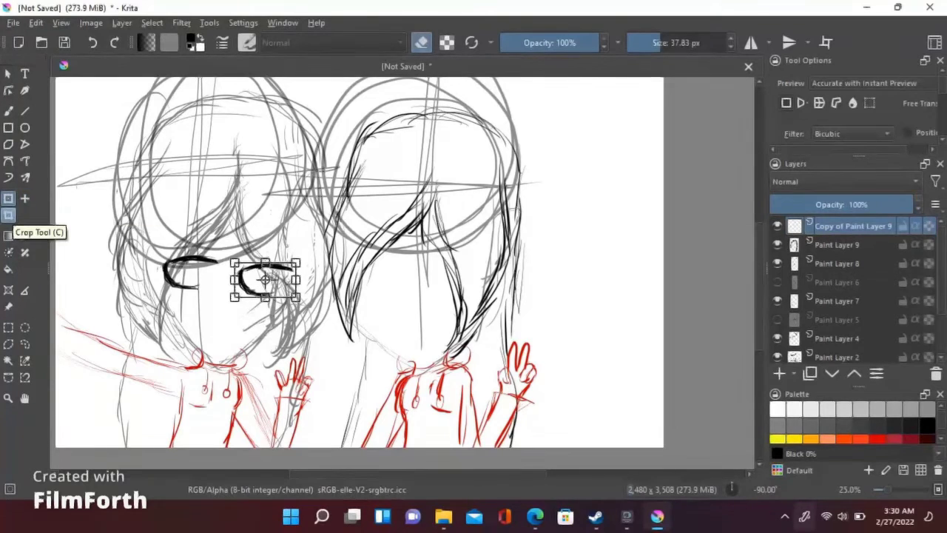
{"action": "scroll", "coordinate": [851, 111], "scroll_direction": "down", "scroll_amount": 3}
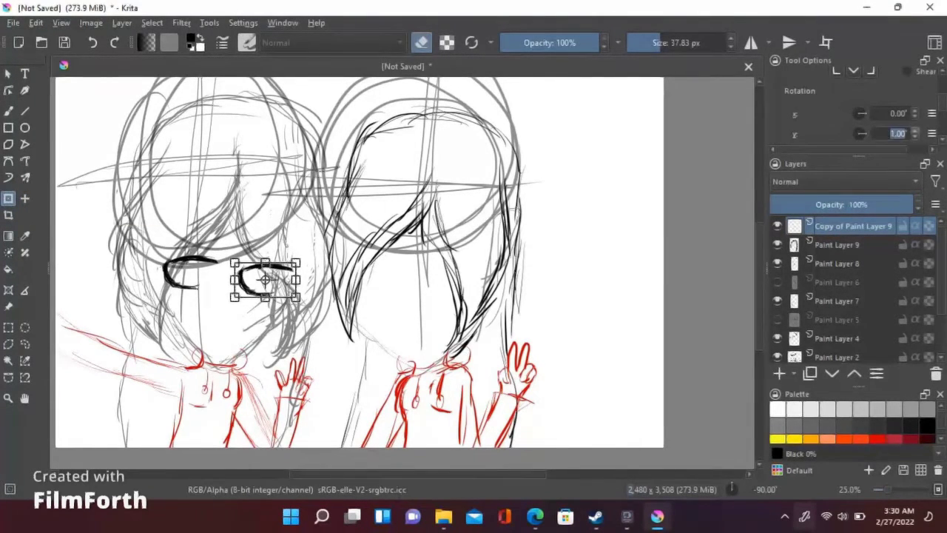
{"action": "key", "text": "b"}
{"action": "left_click", "coordinate": [91, 22]}
{"action": "mouse_move", "coordinate": [118, 136]}
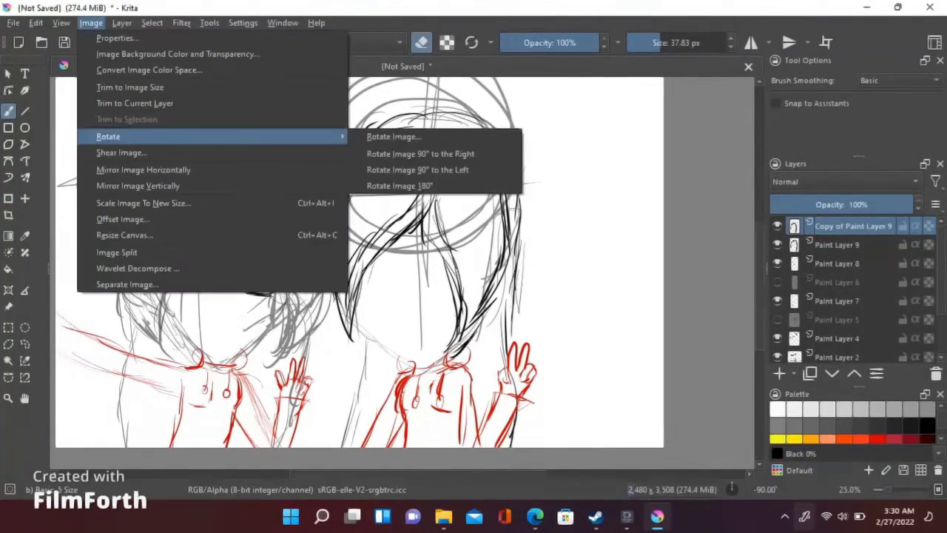
{"action": "key", "text": "Escape"}
{"action": "key", "text": "Escape"}
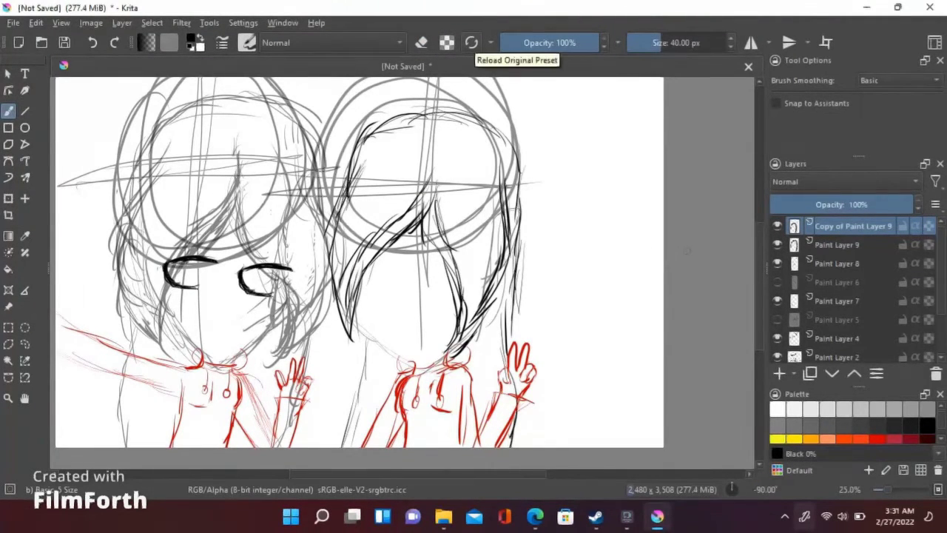
Look through the selection, layer and window commands for a way to flip the copied eye.
{"action": "left_click", "coordinate": [243, 22]}
{"action": "left_click", "coordinate": [152, 22]}
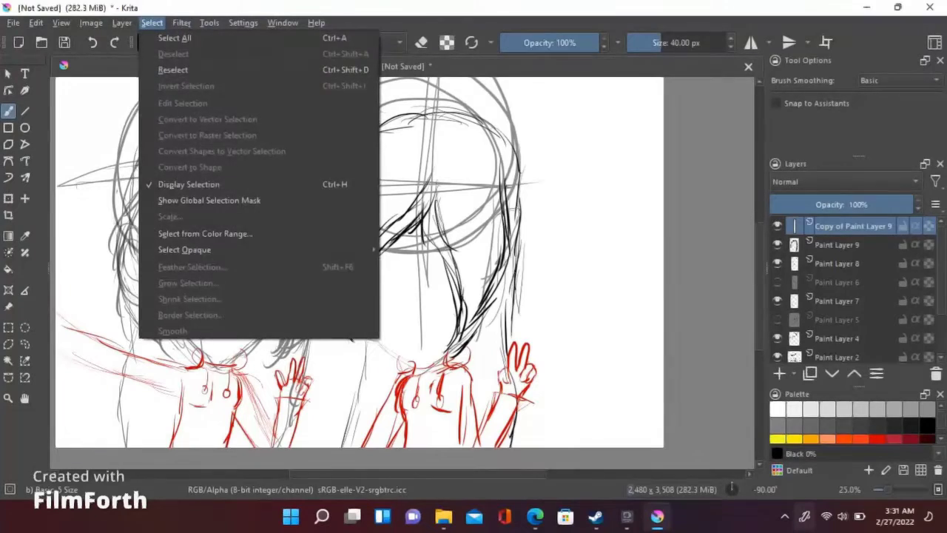
{"action": "key", "text": "Escape"}
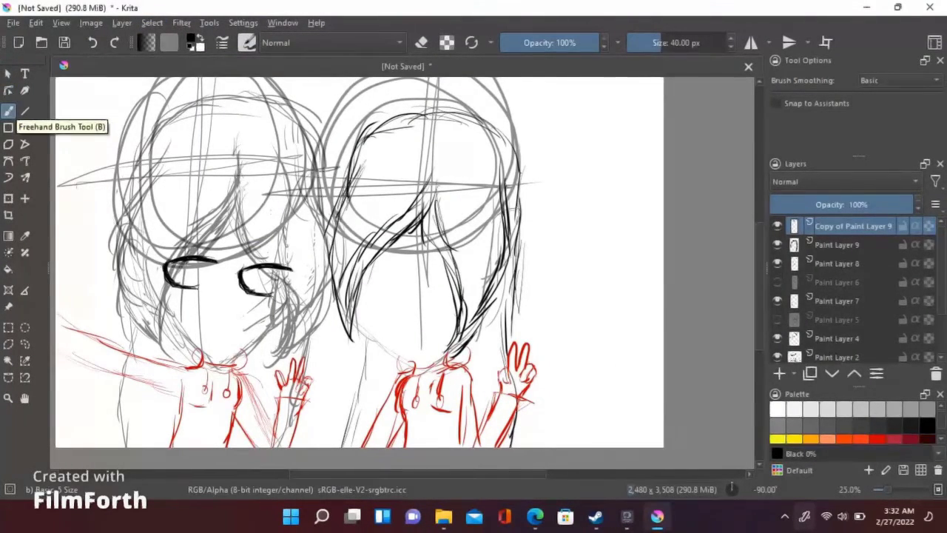
{"action": "key", "text": "F3"}
{"action": "key", "text": "Escape"}
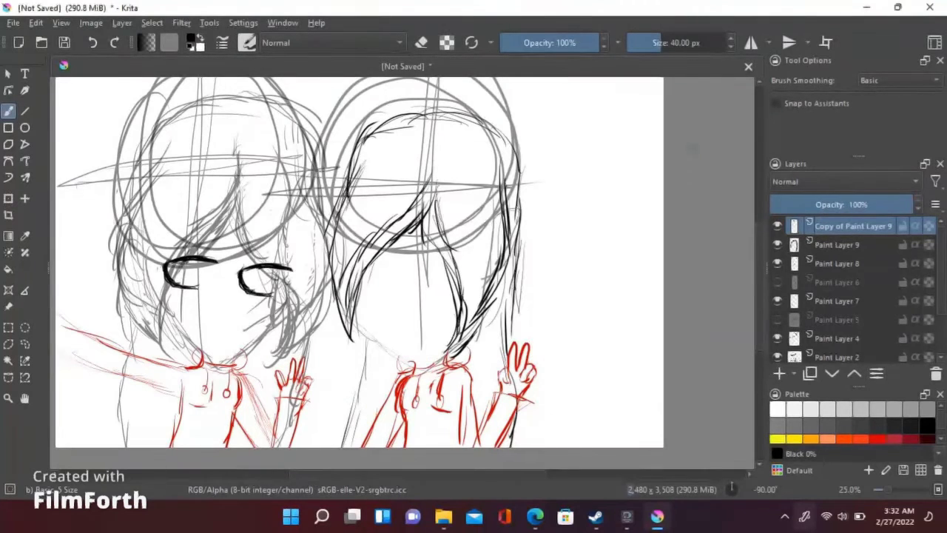
{"action": "left_click", "coordinate": [898, 79]}
{"action": "left_click", "coordinate": [899, 80]}
{"action": "scroll", "coordinate": [898, 80], "scroll_direction": "down", "scroll_amount": 1}
{"action": "scroll", "coordinate": [898, 80], "scroll_direction": "up", "scroll_amount": 1}
{"action": "key", "text": "alt+l"}
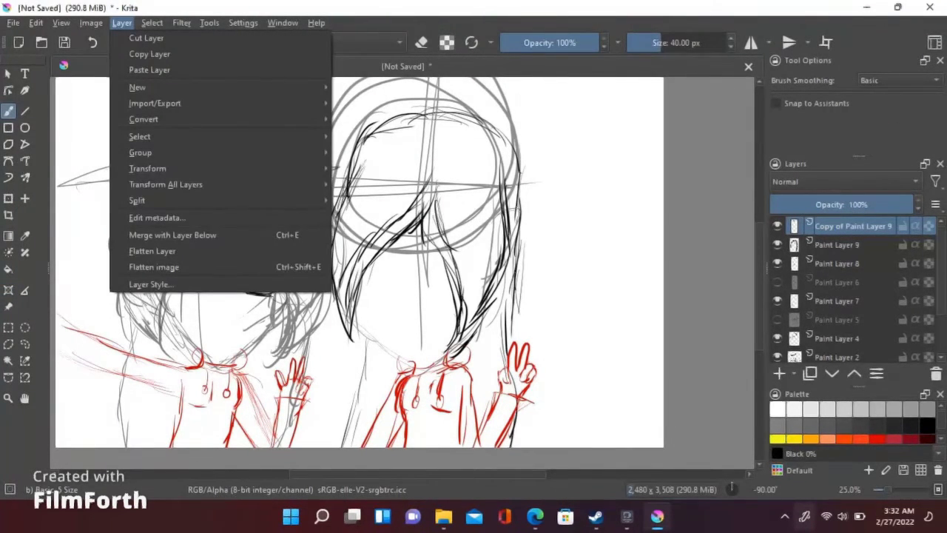
{"action": "key", "text": "Right"}
{"action": "key", "text": "Right"}
{"action": "key", "text": "Escape"}
{"action": "key", "text": "alt+w"}
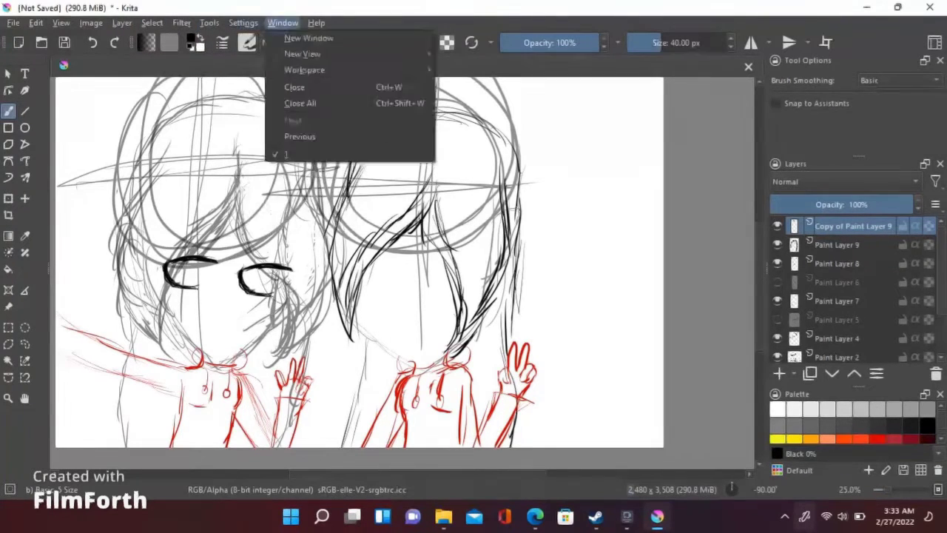
{"action": "key", "text": "Escape"}
Delete the copied eye layer and draw a mirrored second eye outline by hand on Paint Layer 9.
{"action": "left_click", "coordinate": [935, 374]}
{"action": "scroll", "coordinate": [292, 268], "scroll_direction": "left", "scroll_amount": 1}
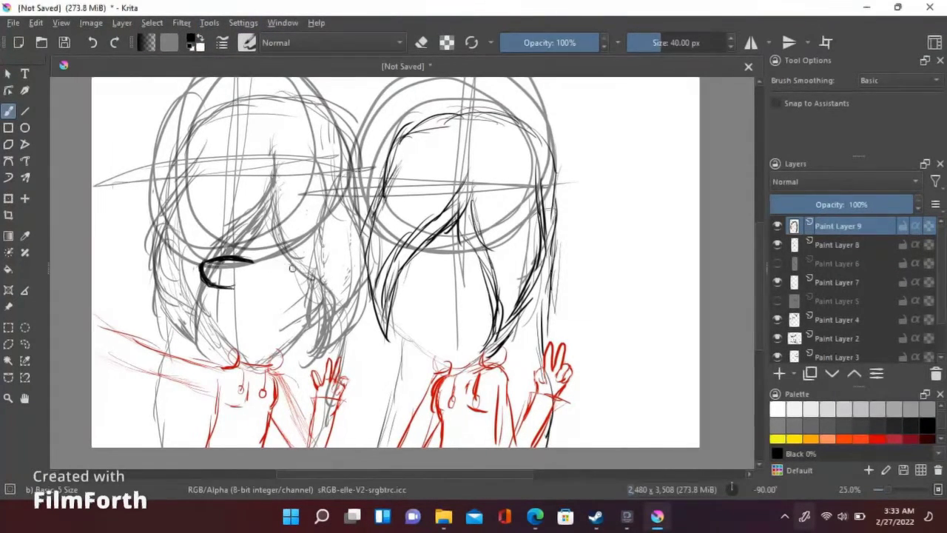
{"action": "scroll", "coordinate": [218, 274], "scroll_direction": "up", "scroll_amount": 3}
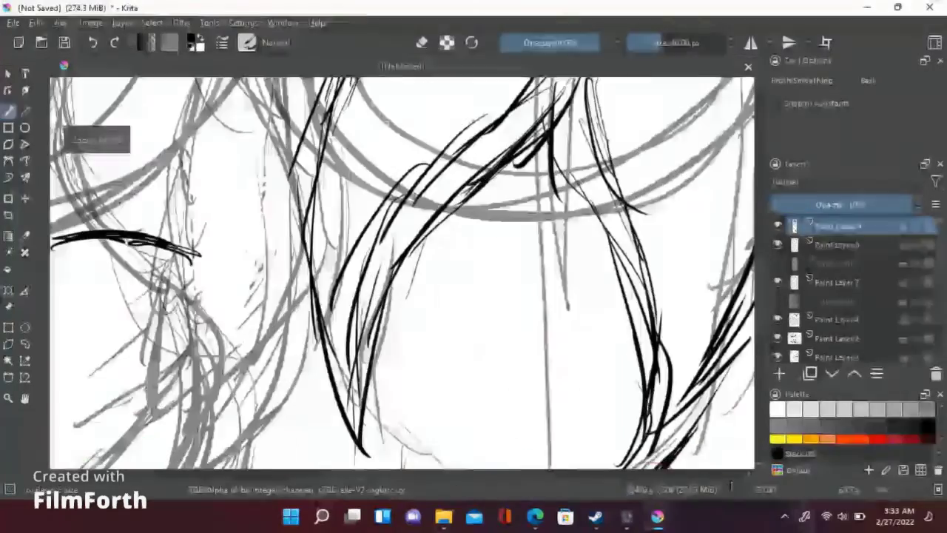
{"action": "left_click_drag", "start_coordinate": [506, 251], "coordinate": [479, 314]}
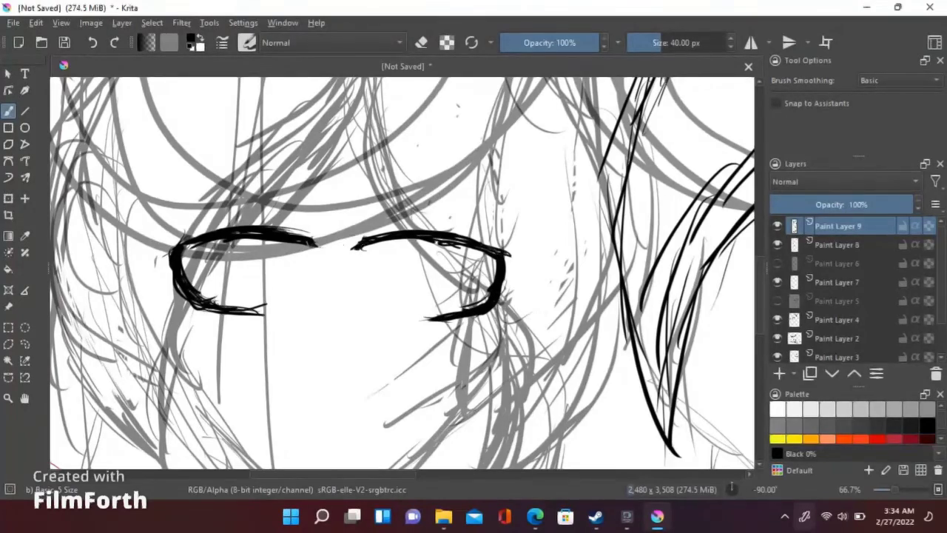
Enclose the left figure's second eye in a rectangular selection and enlarge it slightly with the Transform tool.
{"action": "scroll", "coordinate": [390, 239], "scroll_direction": "down", "scroll_amount": 3}
{"action": "key", "text": "ctrl+t"}
{"action": "key", "text": "ctrl+r"}
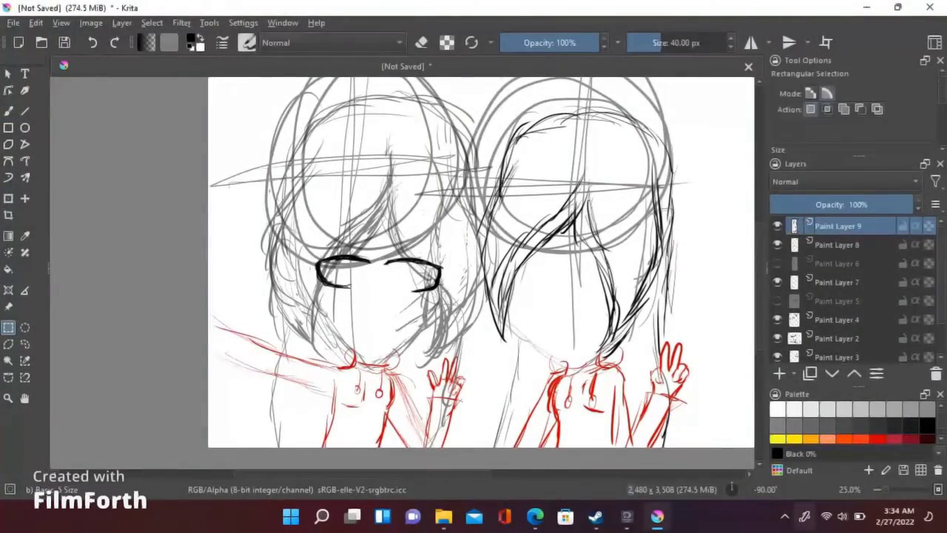
{"action": "left_click_drag", "start_coordinate": [379, 245], "coordinate": [423, 306]}
{"action": "left_click_drag", "start_coordinate": [375, 254], "coordinate": [456, 303]}
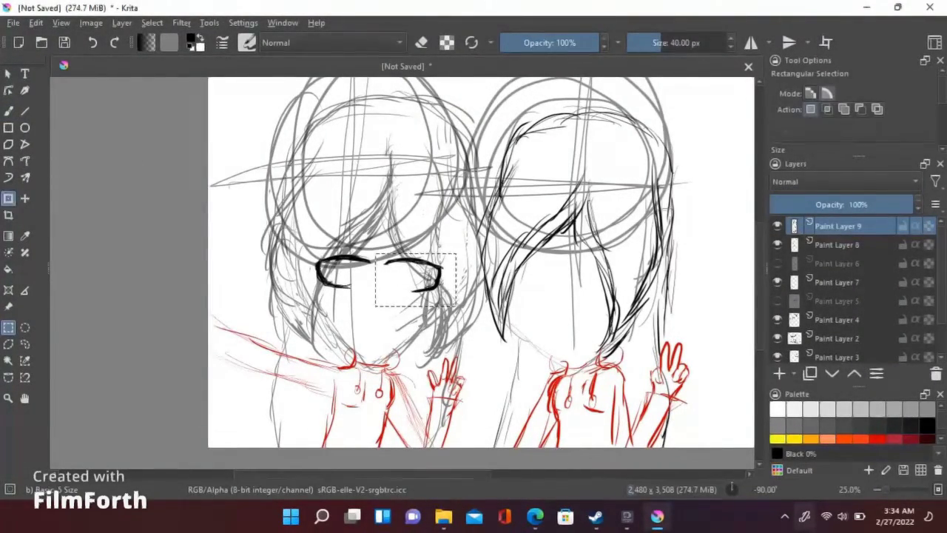
{"action": "key", "text": "ctrl+t"}
{"action": "scroll", "coordinate": [404, 284], "scroll_direction": "up", "scroll_amount": 1}
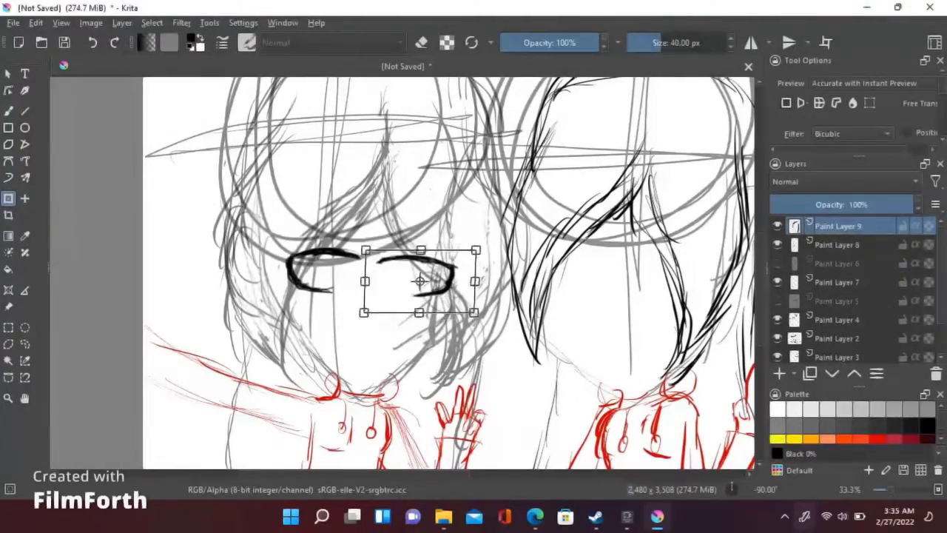
{"action": "left_click", "coordinate": [8, 110]}
Reselect the left figure's second eye, nudge it slightly with the Transform tool and clear the selection.
{"action": "left_click", "coordinate": [9, 327]}
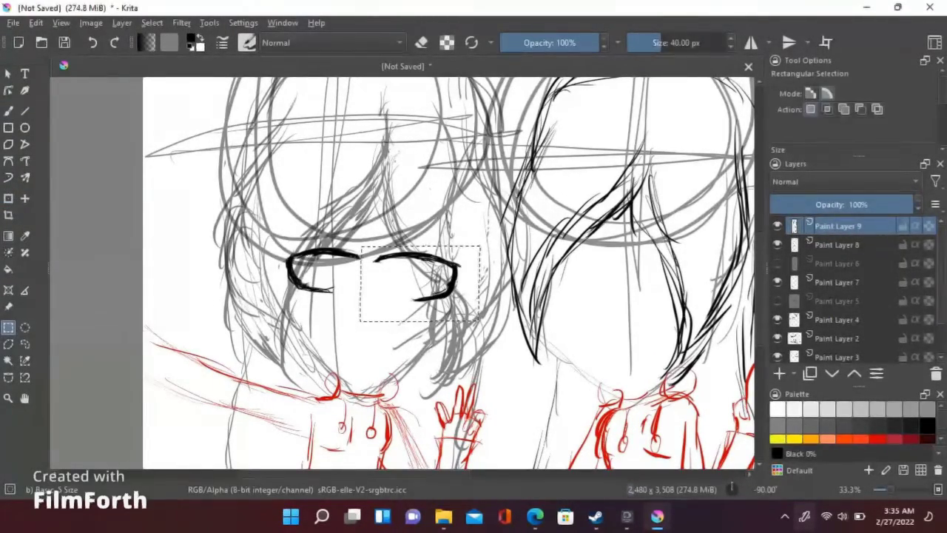
{"action": "mouse_move", "coordinate": [372, 264]}
{"action": "left_mouse_down"}
{"action": "mouse_move", "coordinate": [408, 321]}
{"action": "mouse_move", "coordinate": [483, 339]}
{"action": "left_mouse_up"}
{"action": "key", "text": "ctrl+t"}
{"action": "left_click_drag", "start_coordinate": [423, 296], "coordinate": [418, 293]}
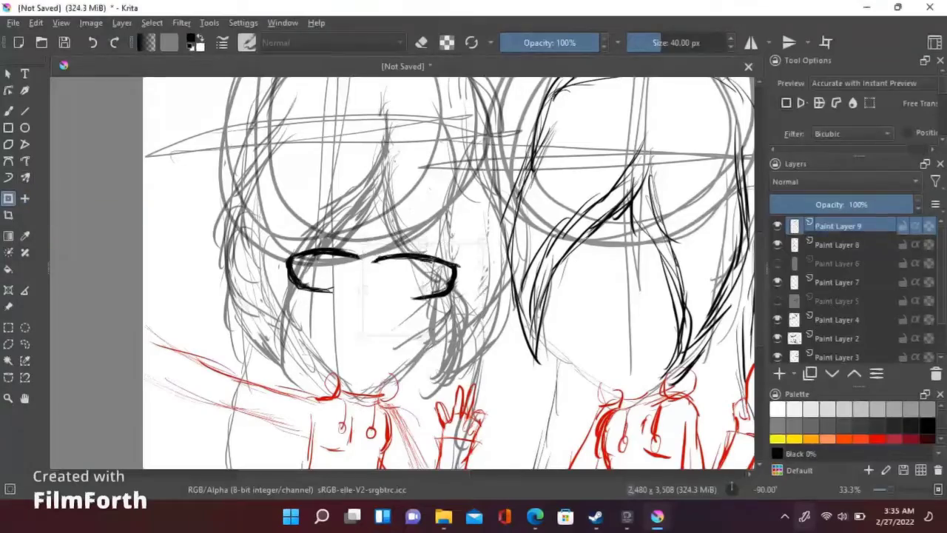
{"action": "key", "text": "b"}
{"action": "key", "text": "ctrl+shift+a"}
{"action": "scroll", "coordinate": [428, 255], "scroll_direction": "down", "scroll_amount": 2}
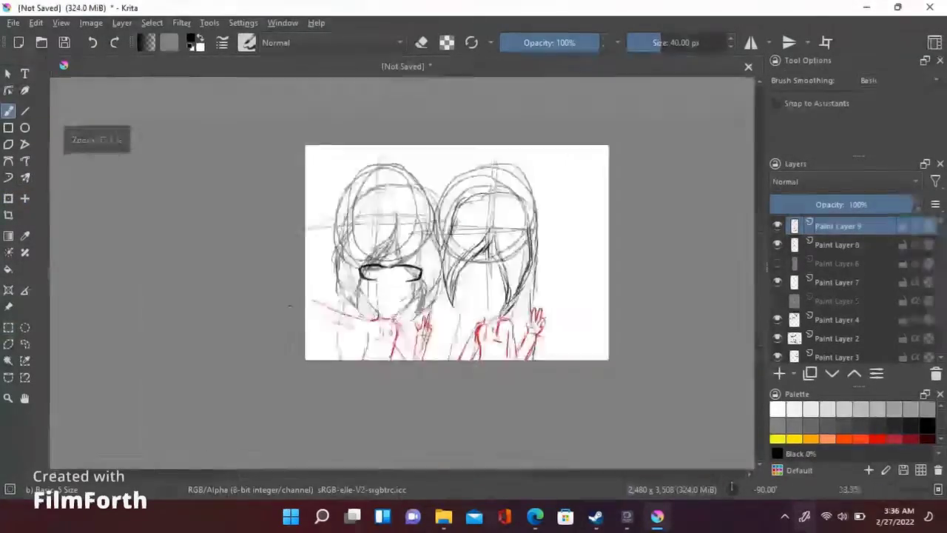
Try a short vertical brush stroke across the left figure's head.
{"action": "scroll", "coordinate": [428, 255], "scroll_direction": "up", "scroll_amount": 3}
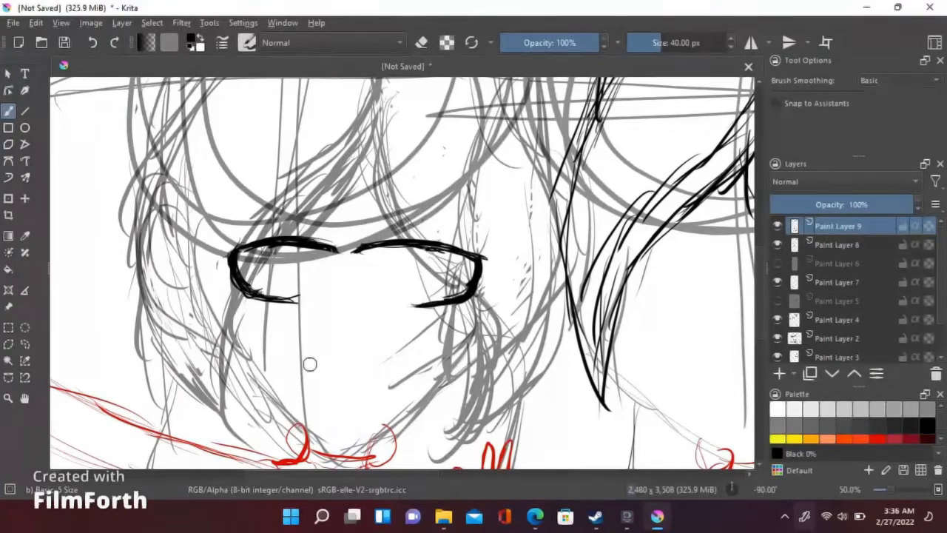
{"action": "key", "text": "ctrl+t"}
{"action": "key", "text": "t"}
{"action": "key", "text": "b"}
{"action": "key", "text": "minus"}
{"action": "key", "text": "minus"}
{"action": "key", "text": "minus"}
{"action": "key", "text": "minus"}
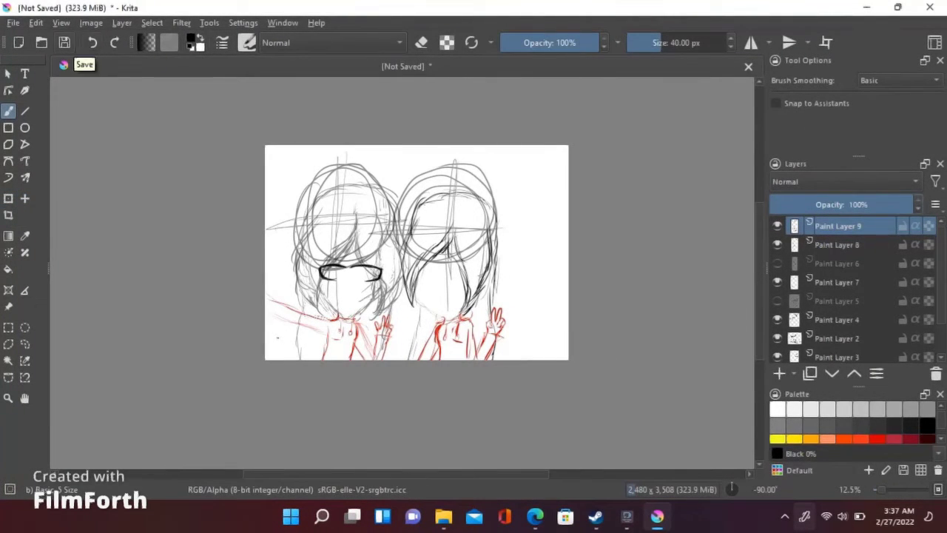
{"action": "left_click_drag", "start_coordinate": [368, 176], "coordinate": [368, 215]}
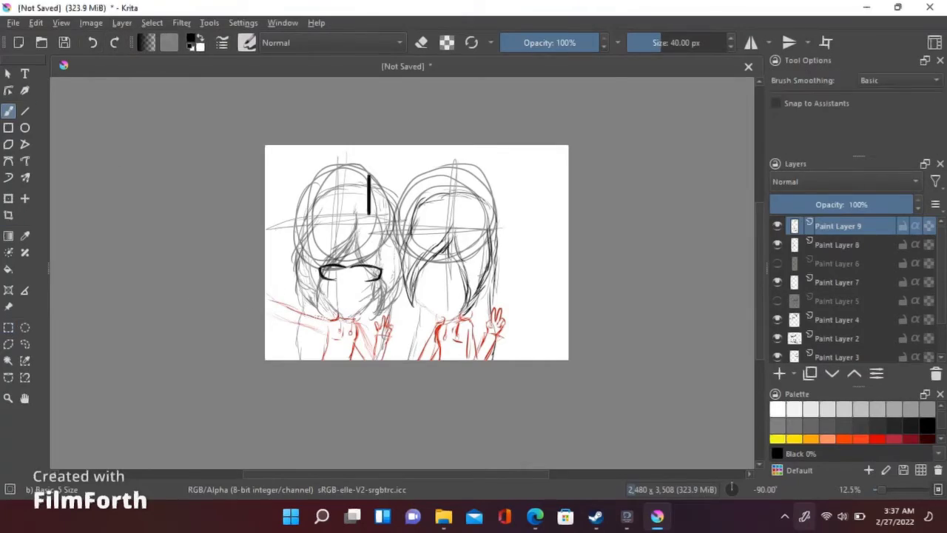
Select the left figure's second eye and narrow it slightly with the Transform tool, applying the change.
{"action": "key", "text": "plus"}
{"action": "key", "text": "plus"}
{"action": "key", "text": "plus"}
{"action": "key", "text": "plus"}
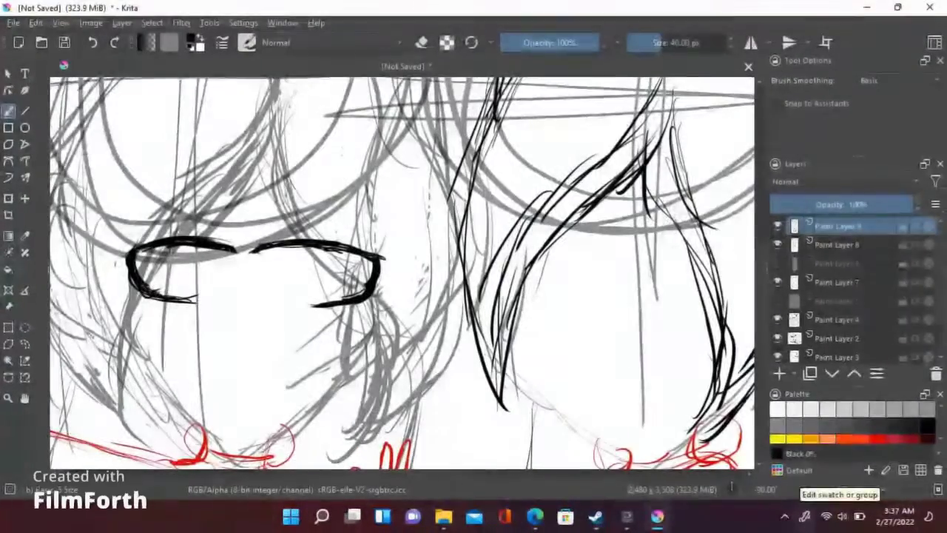
{"action": "key", "text": "ctrl+r"}
{"action": "left_click_drag", "start_coordinate": [252, 234], "coordinate": [260, 341]}
{"action": "left_click_drag", "start_coordinate": [252, 219], "coordinate": [397, 351]}
{"action": "key", "text": "ctrl+t"}
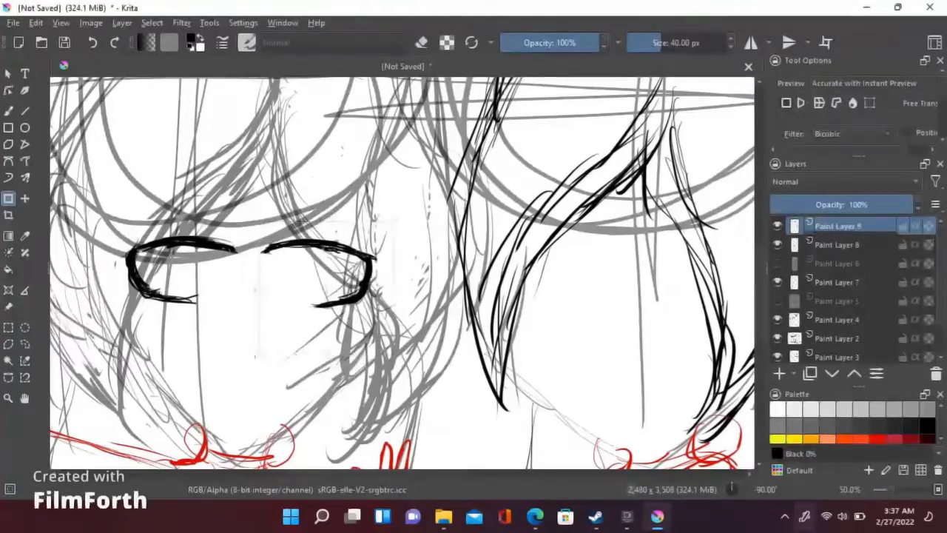
{"action": "key", "text": "Return"}
{"action": "left_click", "coordinate": [9, 110]}
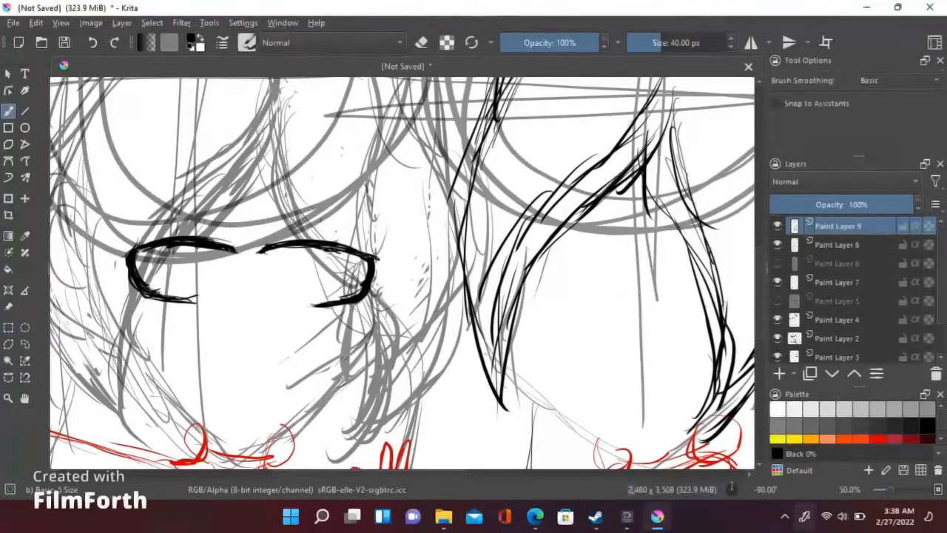
{"action": "key", "text": "minus"}
{"action": "key", "text": "minus"}
{"action": "key", "text": "minus"}
{"action": "key", "text": "minus"}
{"action": "key", "text": "minus"}
{"action": "key", "text": "plus"}
{"action": "key", "text": "plus"}
{"action": "key", "text": "plus"}
{"action": "key", "text": "plus"}
{"action": "key", "text": "plus"}
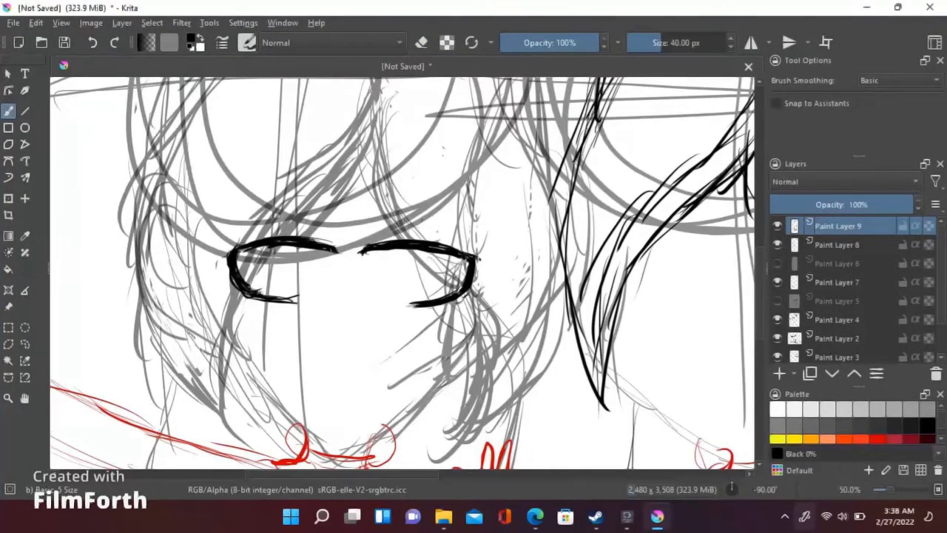
{"action": "key", "text": "minus"}
{"action": "key", "text": "minus"}
{"action": "key", "text": "minus"}
{"action": "key", "text": "minus"}
{"action": "key", "text": "minus"}
{"action": "key", "text": "minus"}
{"action": "left_click", "coordinate": [885, 469]}
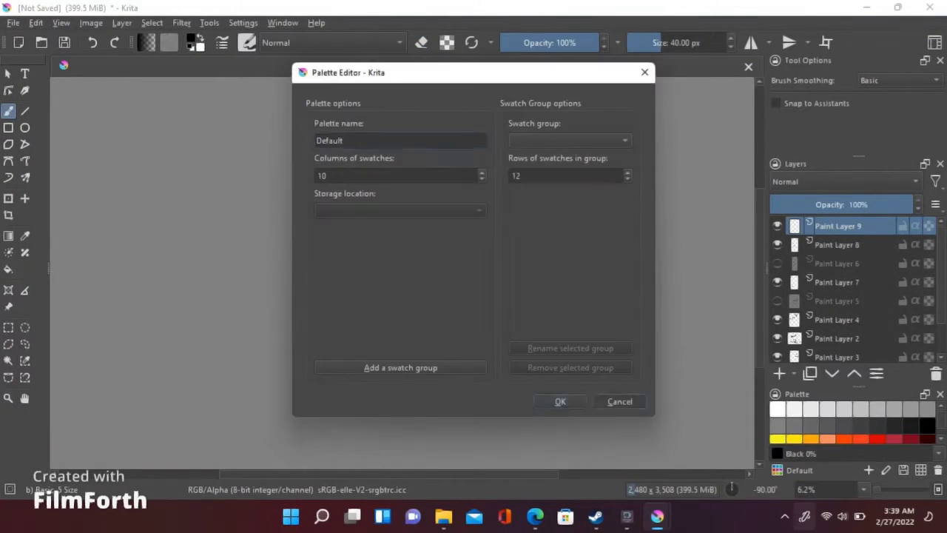
{"action": "key", "text": "Escape"}
{"action": "key", "text": "plus"}
{"action": "key", "text": "plus"}
{"action": "key", "text": "plus"}
{"action": "key", "text": "plus"}
{"action": "key", "text": "plus"}
{"action": "key", "text": "plus"}
{"action": "key", "text": "plus"}
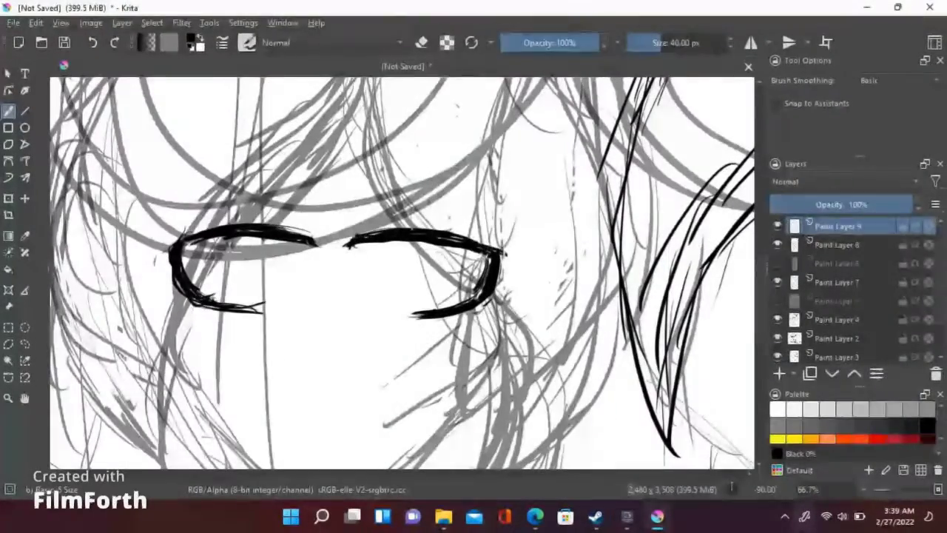
Sketch a round iris in each of the left figure's eyes, and undo the one in the second eye.
{"action": "key", "text": "minus"}
{"action": "key", "text": "minus"}
{"action": "key", "text": "minus"}
{"action": "key", "text": "minus"}
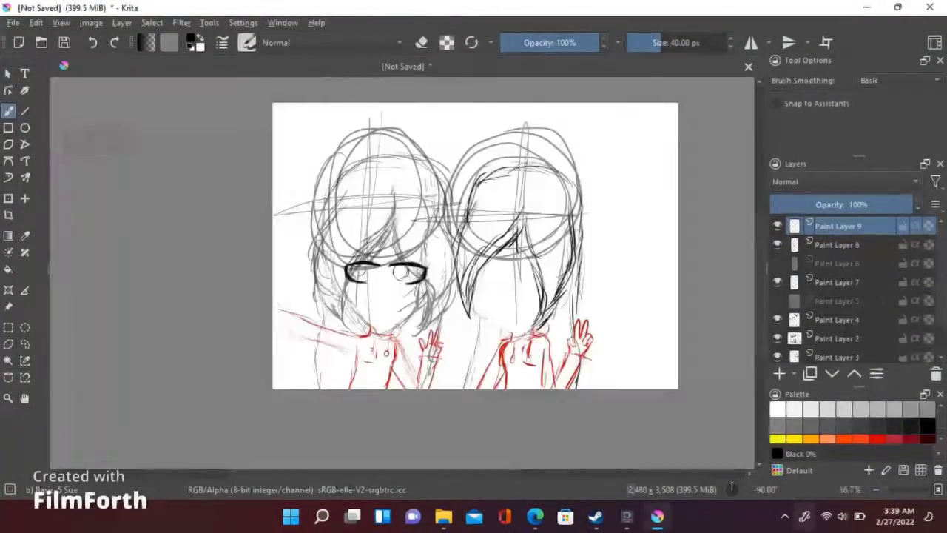
{"action": "key", "text": "plus"}
{"action": "key", "text": "plus"}
{"action": "key", "text": "plus"}
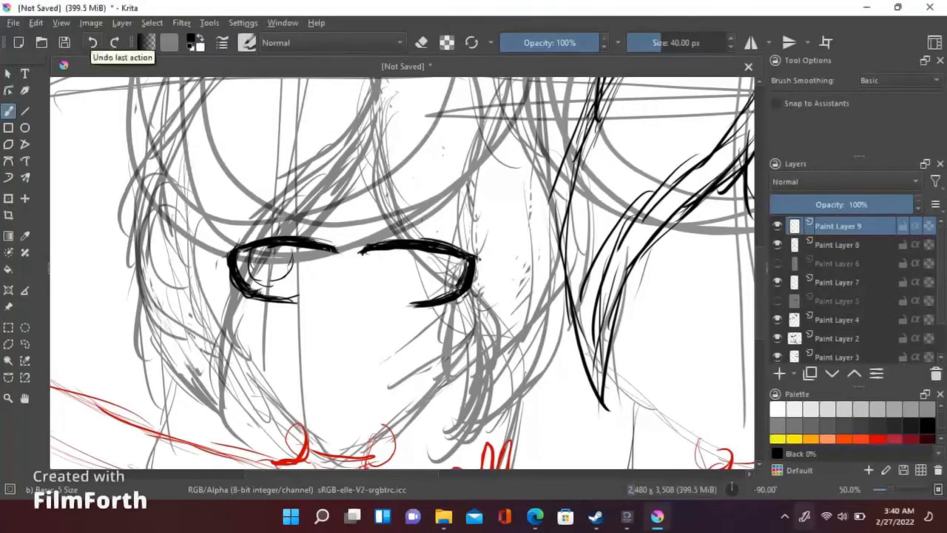
Try widening the left figure's second eye with a rectangular selection and the Transform tool.
{"action": "key", "text": "ctrl+r"}
{"action": "left_click_drag", "start_coordinate": [346, 222], "coordinate": [529, 348]}
{"action": "key", "text": "ctrl+t"}
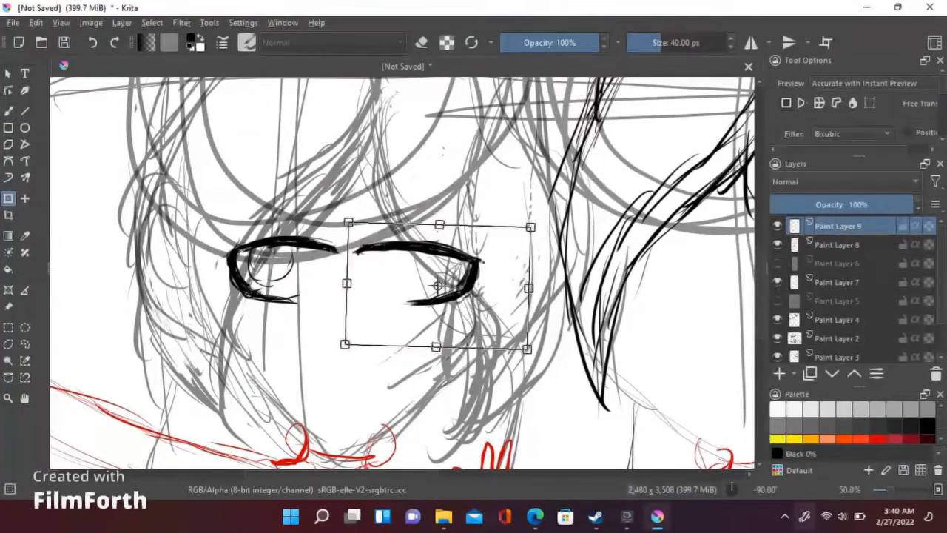
{"action": "key", "text": "ctrl+r"}
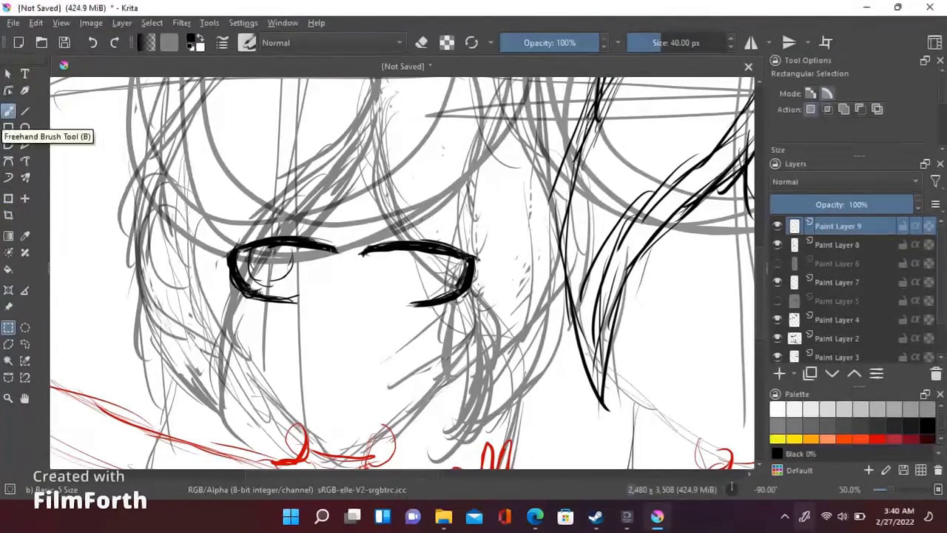
Draw a round iris in the left figure's second eye with the Freehand Brush and start the nose line.
{"action": "left_click", "coordinate": [8, 110]}
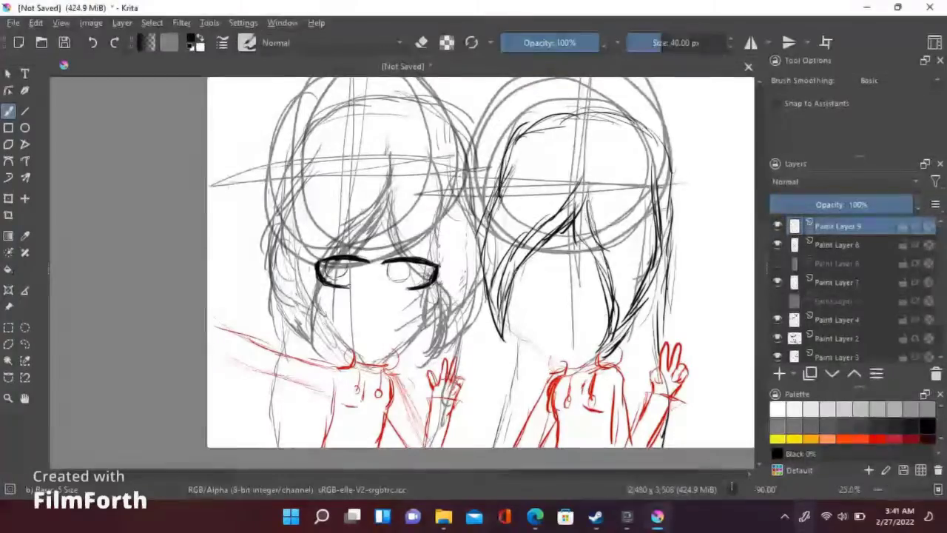
{"action": "key", "text": "plus"}
{"action": "key", "text": "plus"}
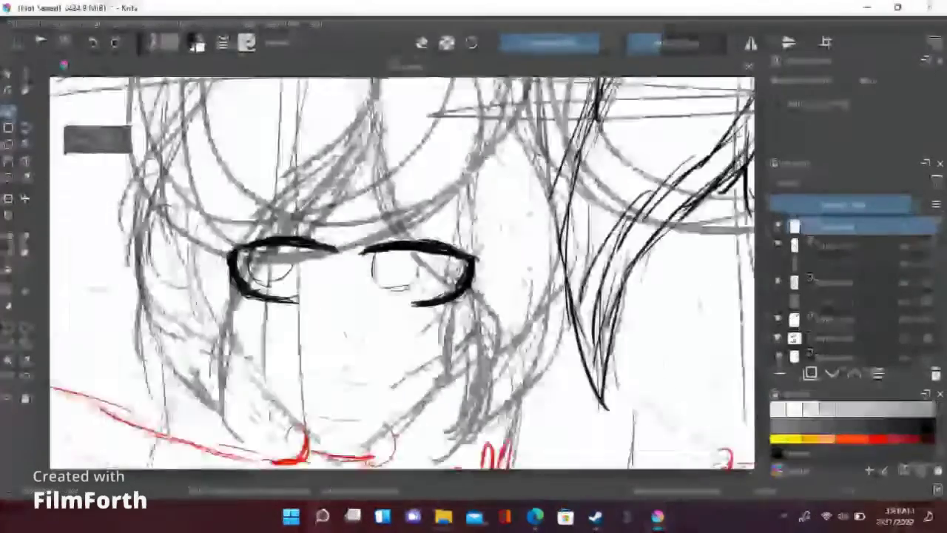
{"action": "key", "text": "plus"}
{"action": "key", "text": "plus"}
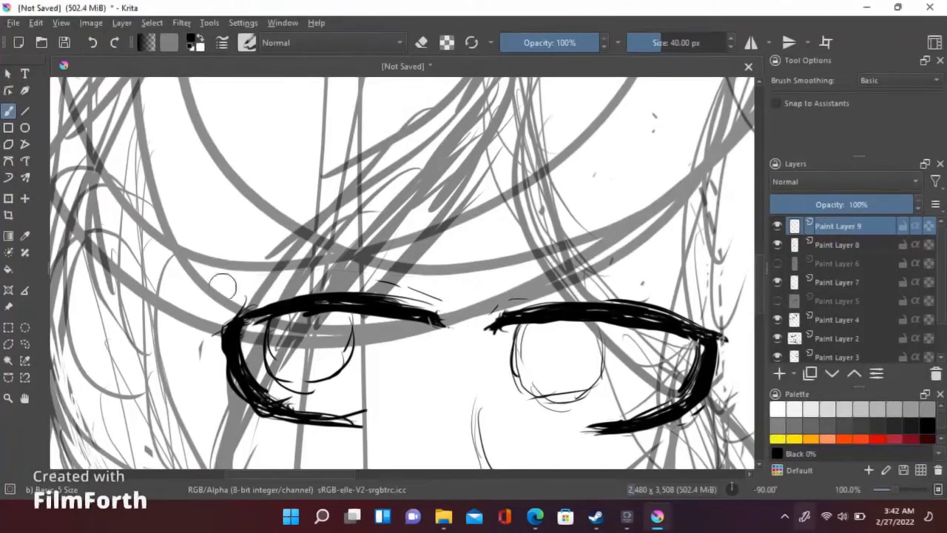
Draw an arched line above the left figure's first eye and finish sketching the nose and smiling mouth.
{"action": "left_click_drag", "start_coordinate": [222, 259], "coordinate": [421, 260]}
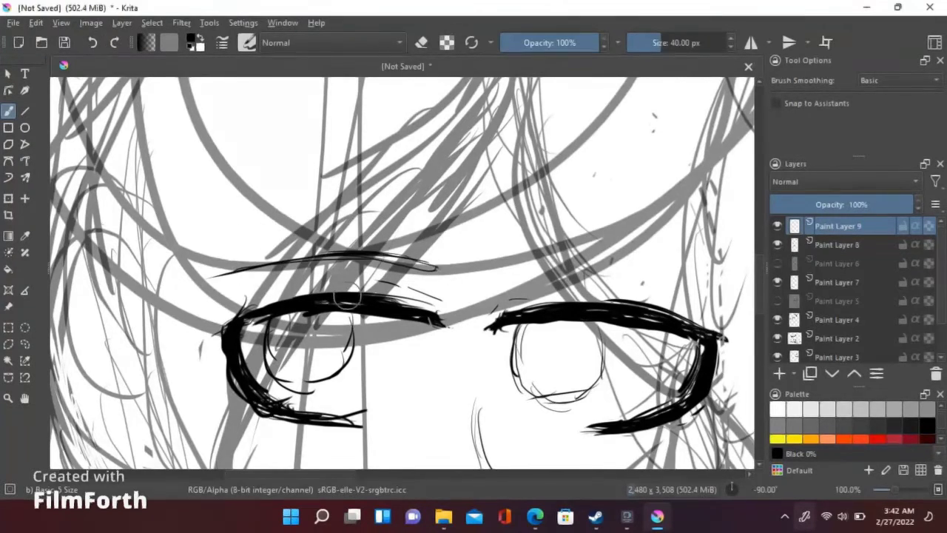
{"action": "key", "text": "minus"}
{"action": "key", "text": "minus"}
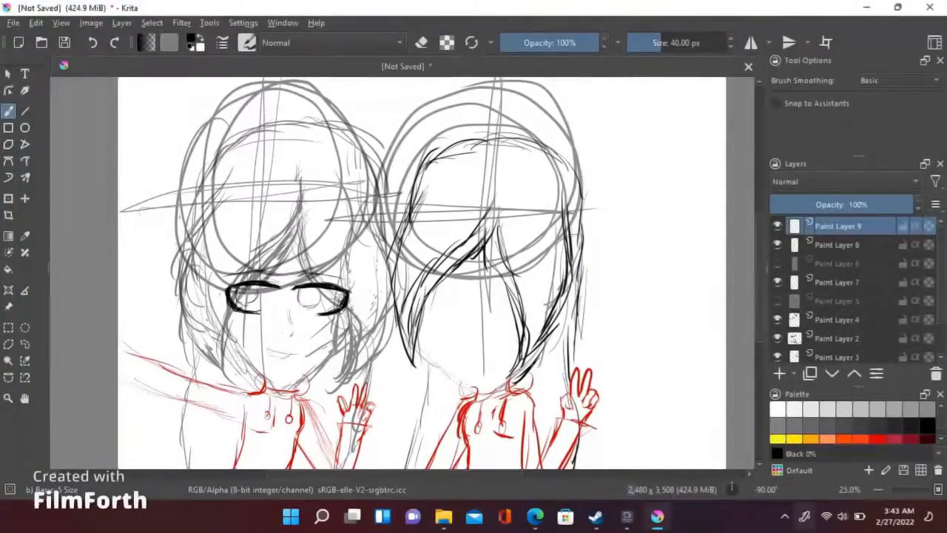
Squash the left figure's hair on Paint Layer 3 slightly downward from its upper edge with the Transform tool.
{"action": "left_click", "coordinate": [837, 357]}
{"action": "left_click", "coordinate": [8, 198]}
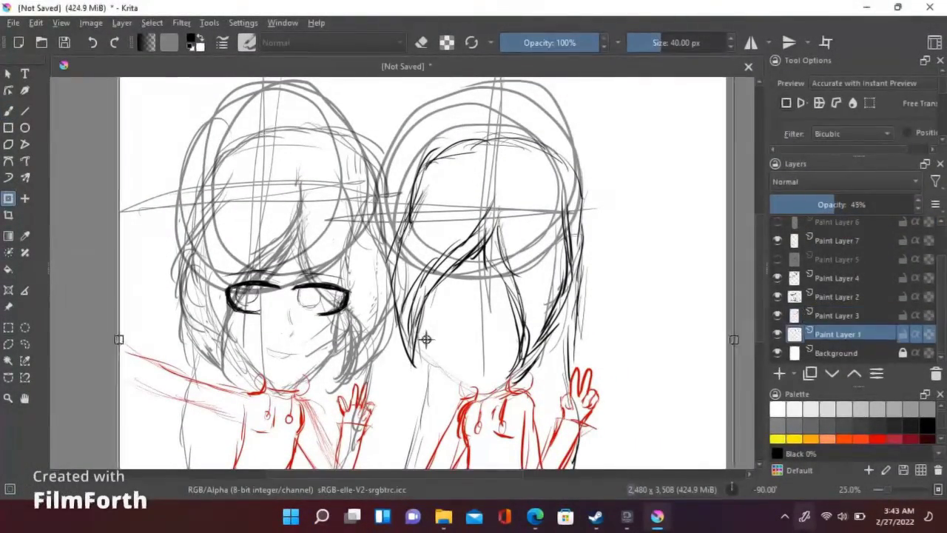
{"action": "left_click_drag", "start_coordinate": [460, 122], "coordinate": [459, 131]}
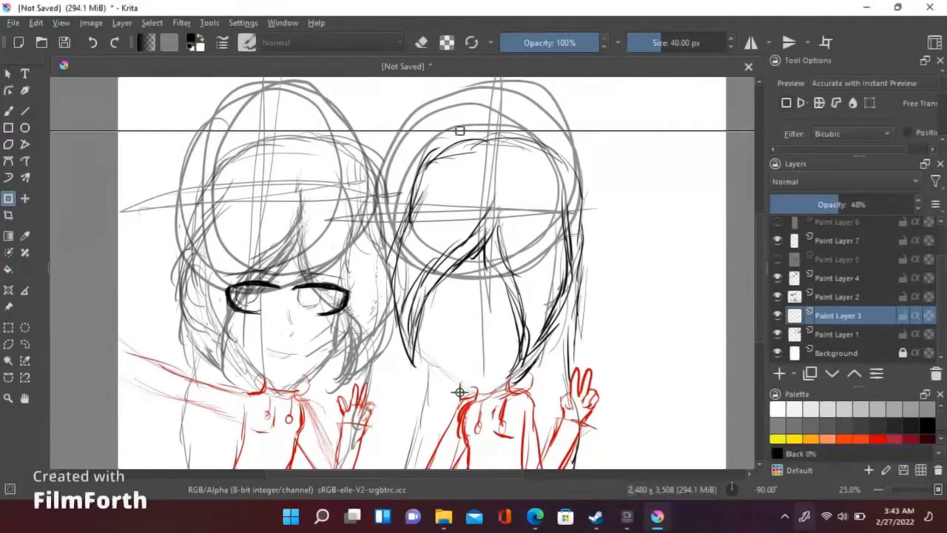
Add a new paint layer and draw the upper lid line of the right figure's outer eye on it.
{"action": "key", "text": "b"}
{"action": "key", "text": "Insert"}
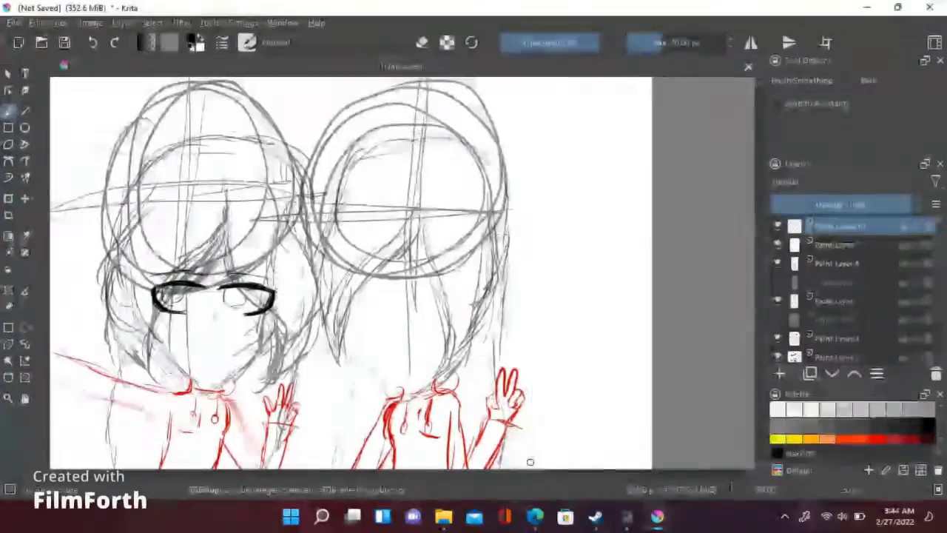
{"action": "scroll", "coordinate": [351, 272], "scroll_direction": "down", "scroll_amount": 2}
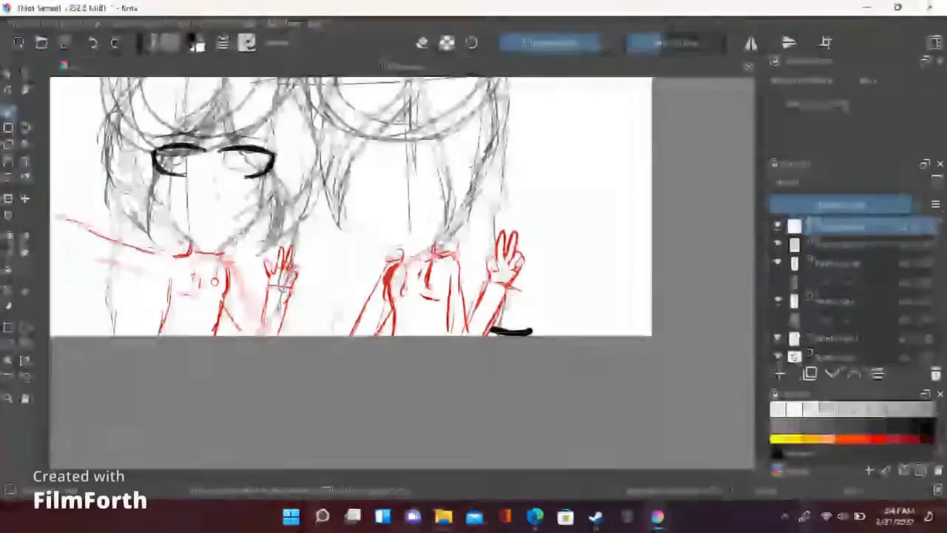
{"action": "scroll", "coordinate": [351, 272], "scroll_direction": "up", "scroll_amount": 2}
{"action": "scroll", "coordinate": [350, 272], "scroll_direction": "up", "scroll_amount": 1}
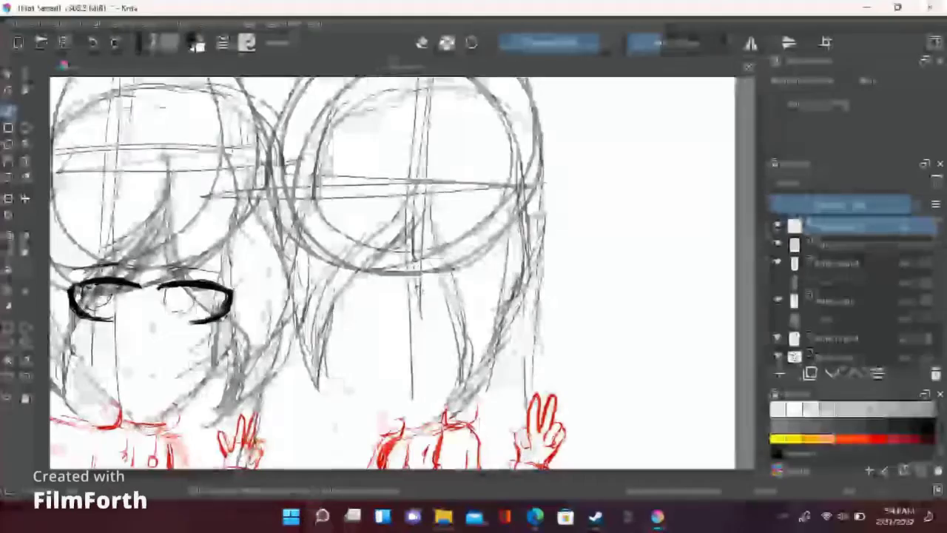
{"action": "left_click_drag", "start_coordinate": [419, 291], "coordinate": [479, 287]}
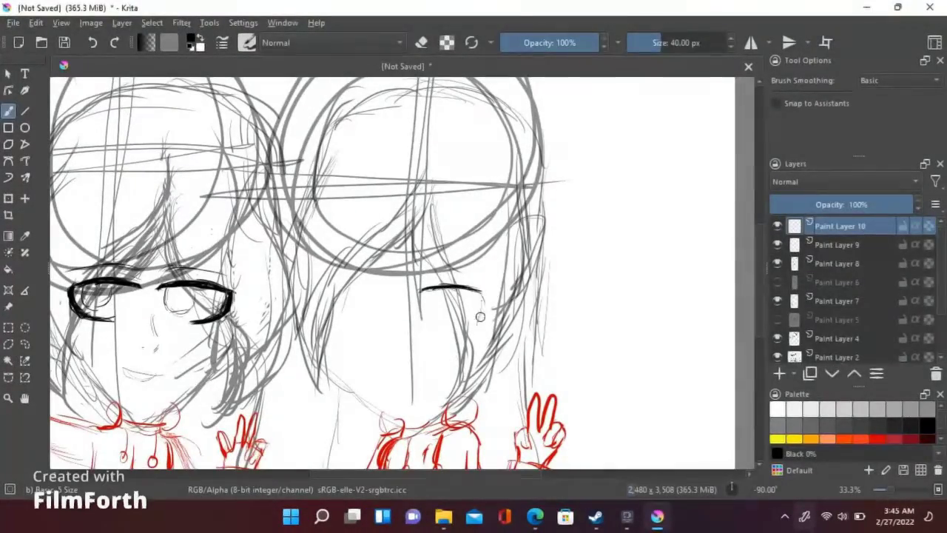
Thicken the right figure's upper lid and redraw the eye's outer side and lower lid as a thick curve.
{"action": "scroll", "coordinate": [479, 311], "scroll_direction": "up", "scroll_amount": 3}
{"action": "scroll", "coordinate": [479, 311], "scroll_direction": "down", "scroll_amount": 2}
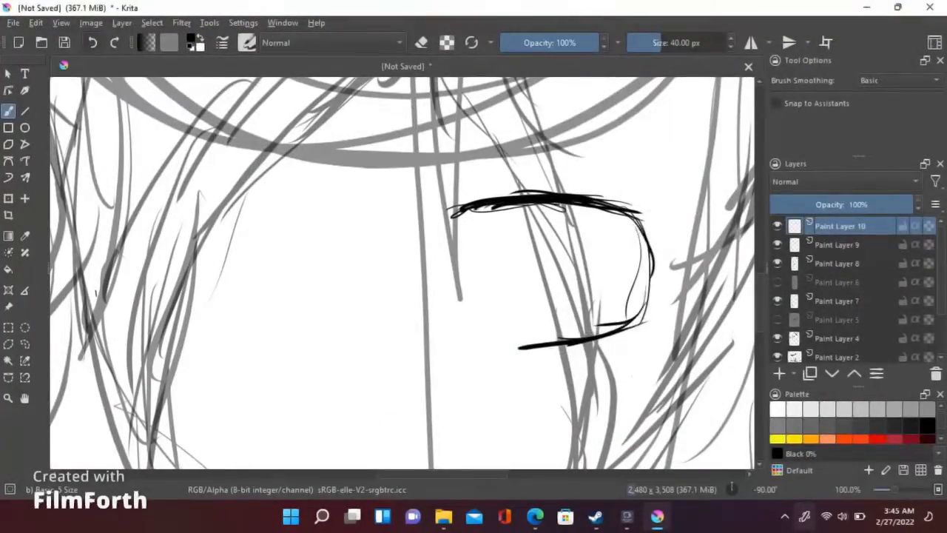
{"action": "key", "text": "ctrl+z"}
{"action": "left_click_drag", "start_coordinate": [639, 213], "coordinate": [658, 319]}
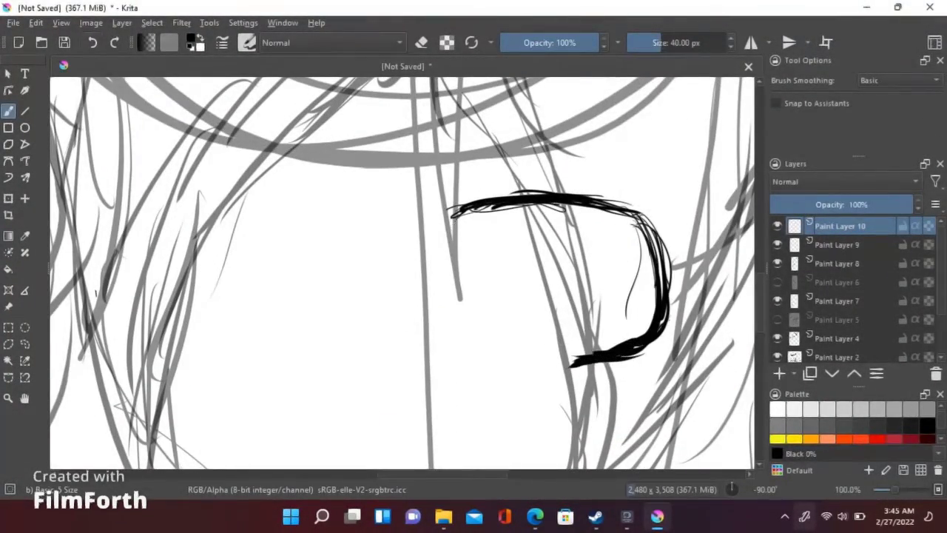
{"action": "key", "text": "minus"}
{"action": "key", "text": "minus"}
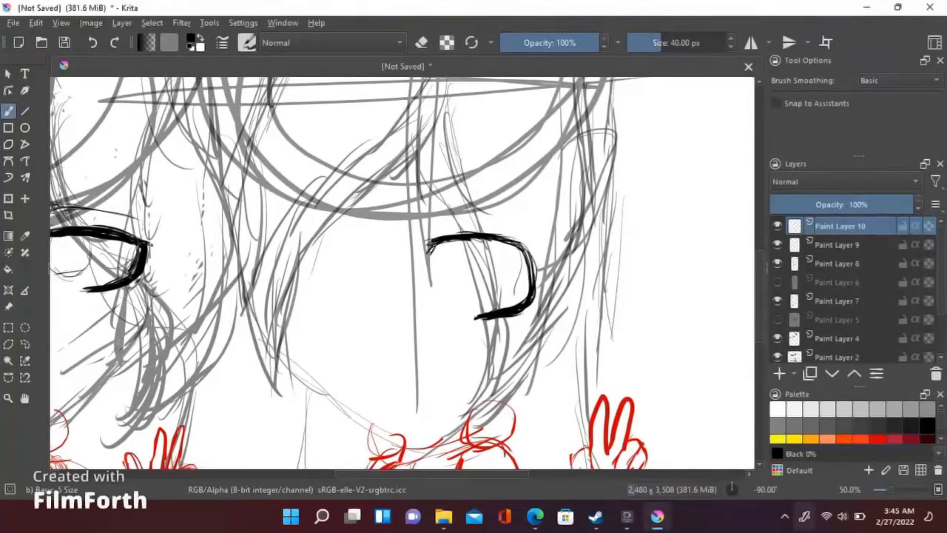
Enlarge the right figure's open eye vertically, tilt it slightly and reposition it on the face with the Transform tool.
{"action": "left_click", "coordinate": [8, 198]}
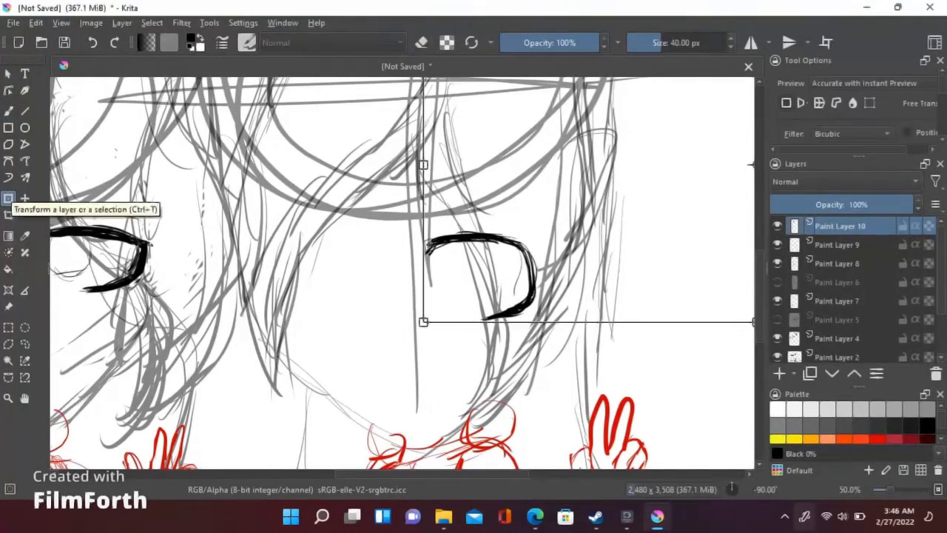
{"action": "key", "text": "minus"}
{"action": "key", "text": "minus"}
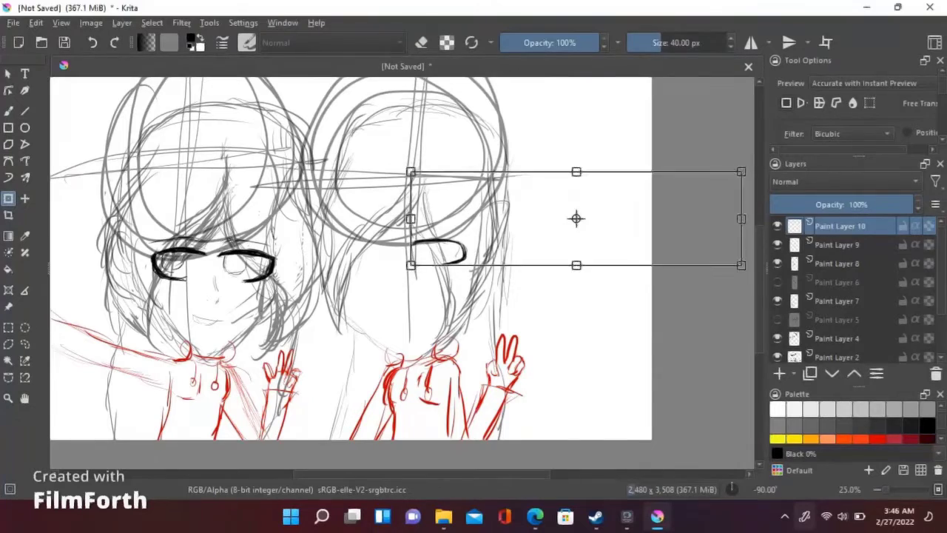
{"action": "left_click_drag", "start_coordinate": [576, 218], "coordinate": [579, 230]}
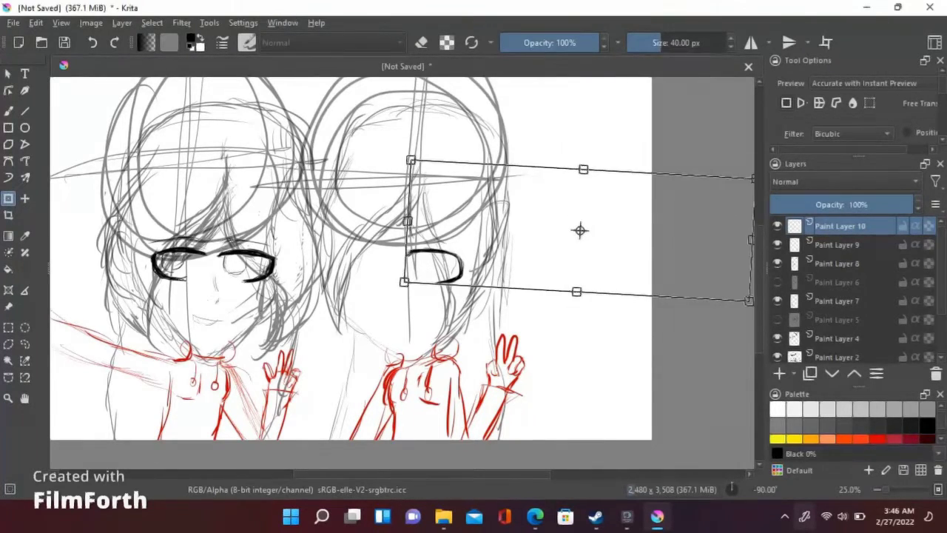
Draw the right figure's other eye as a closed, winking lid with a thick tapered black line.
{"action": "left_click", "coordinate": [9, 110]}
{"action": "key", "text": "plus"}
{"action": "key", "text": "plus"}
{"action": "key", "text": "plus"}
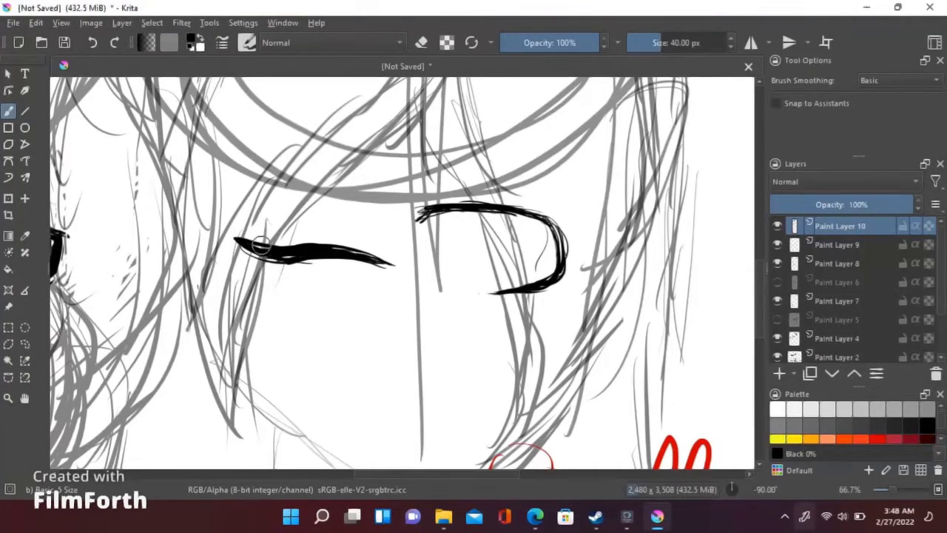
Adjust the size and position of the right figure's closed eye within a rectangular selection, finishing with the selection cleared.
{"action": "key", "text": "ctrl+t"}
{"action": "left_click_drag", "start_coordinate": [312, 205], "coordinate": [286, 226]}
{"action": "key", "text": "minus"}
{"action": "key", "text": "minus"}
{"action": "key", "text": "minus"}
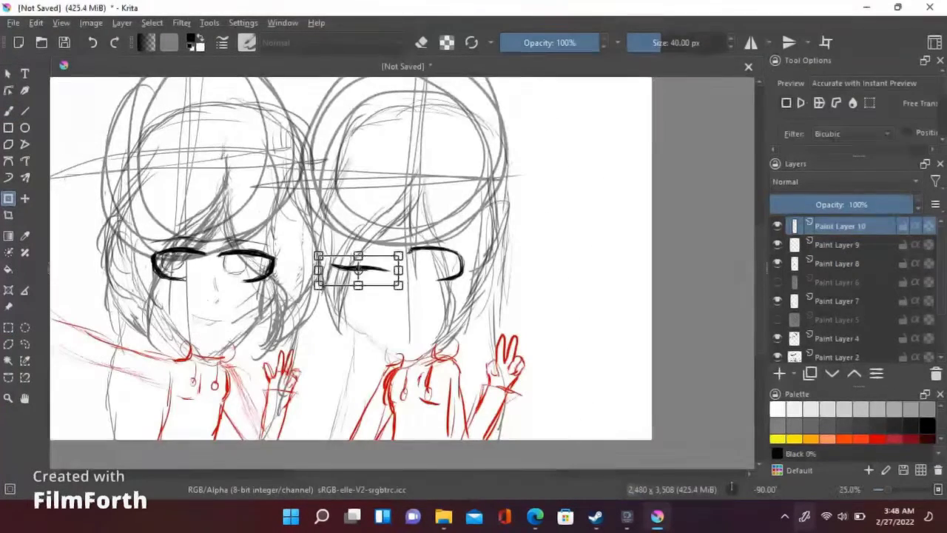
{"action": "key", "text": "ctrl+r"}
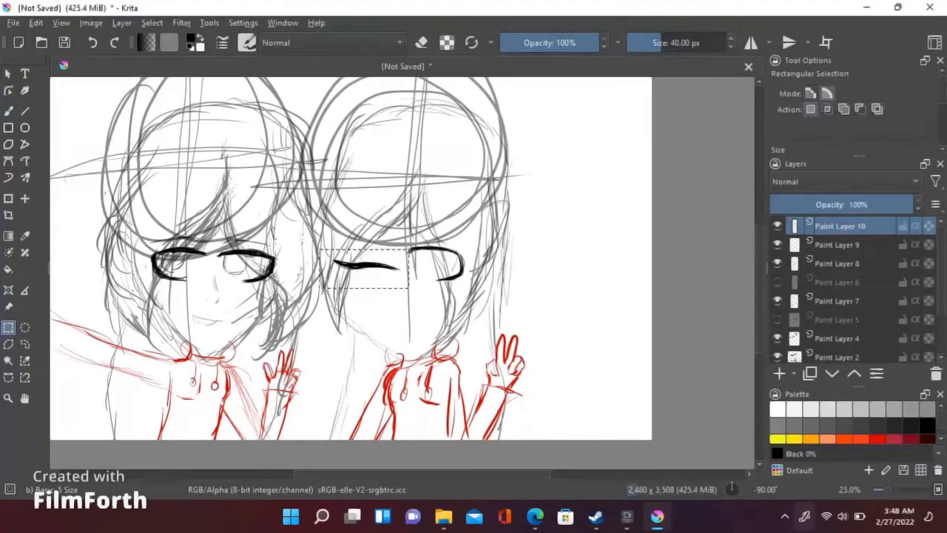
{"action": "left_click", "coordinate": [8, 199]}
{"action": "key", "text": "ctrl+r"}
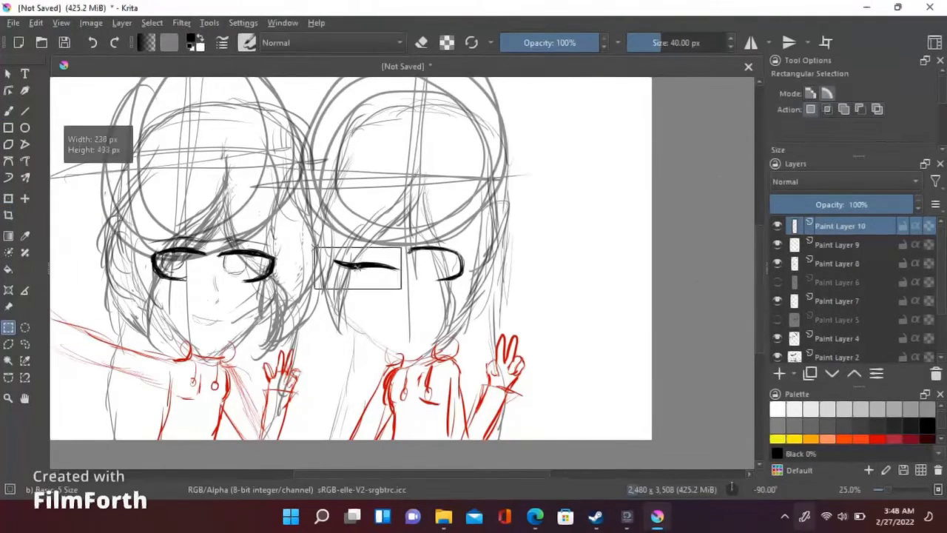
{"action": "key", "text": "ctrl+shift+a"}
{"action": "key", "text": "b"}
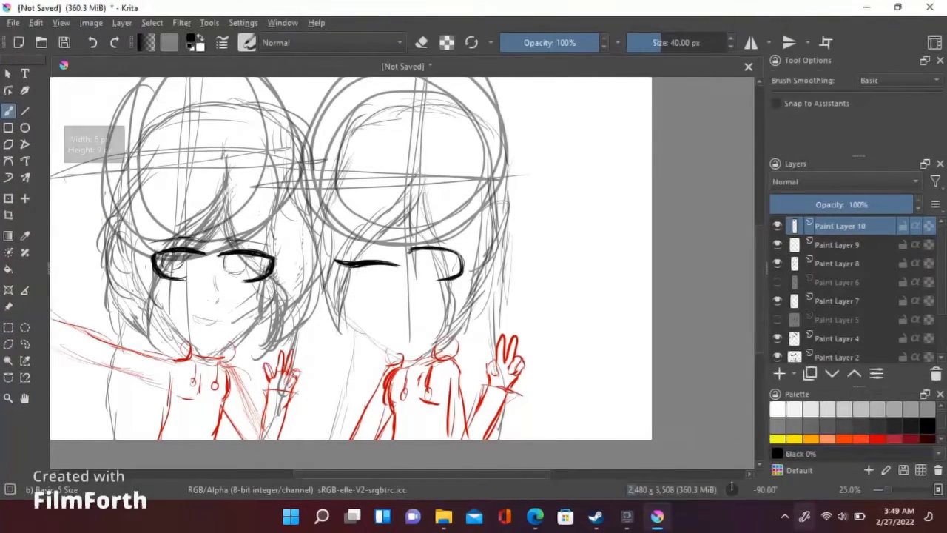
Trim the outer tip of the closed lid with the eraser and draw a round iris in the right figure's open eye.
{"action": "key", "text": "ctrl+plus"}
{"action": "key", "text": "e"}
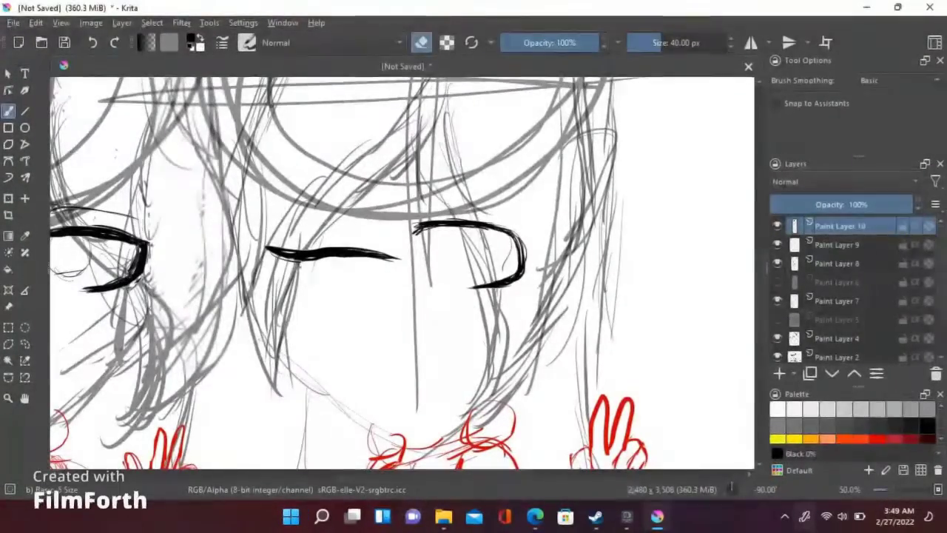
{"action": "left_click_drag", "start_coordinate": [268, 250], "coordinate": [320, 275]}
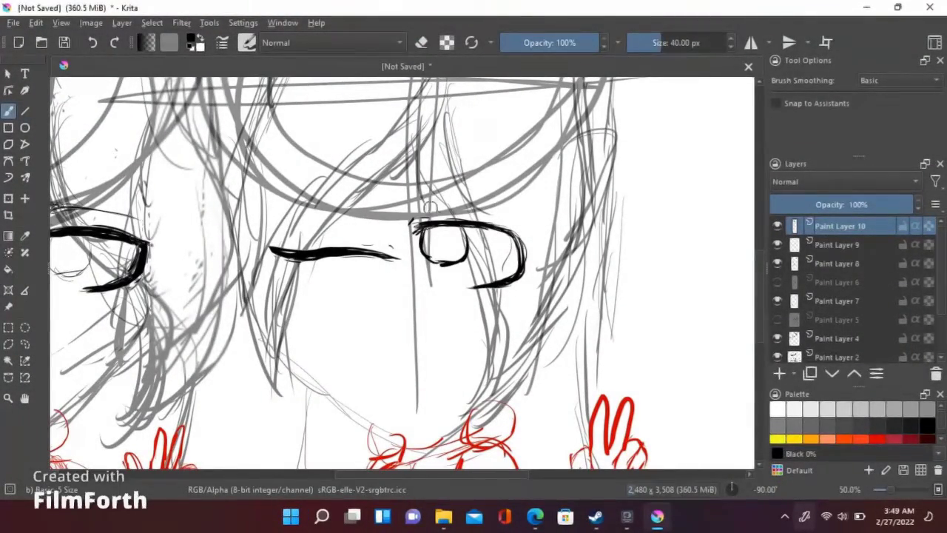
Draw arched brow lines above the right figure's open eye and closed eye.
{"action": "key", "text": "minus"}
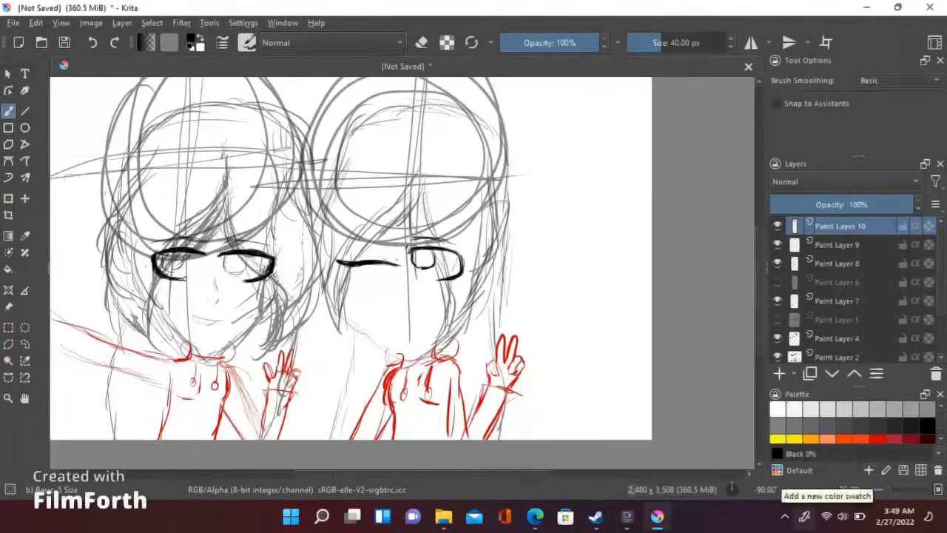
{"action": "scroll", "coordinate": [354, 139], "scroll_direction": "up", "scroll_amount": 3}
{"action": "scroll", "coordinate": [352, 140], "scroll_direction": "left", "scroll_amount": 3}
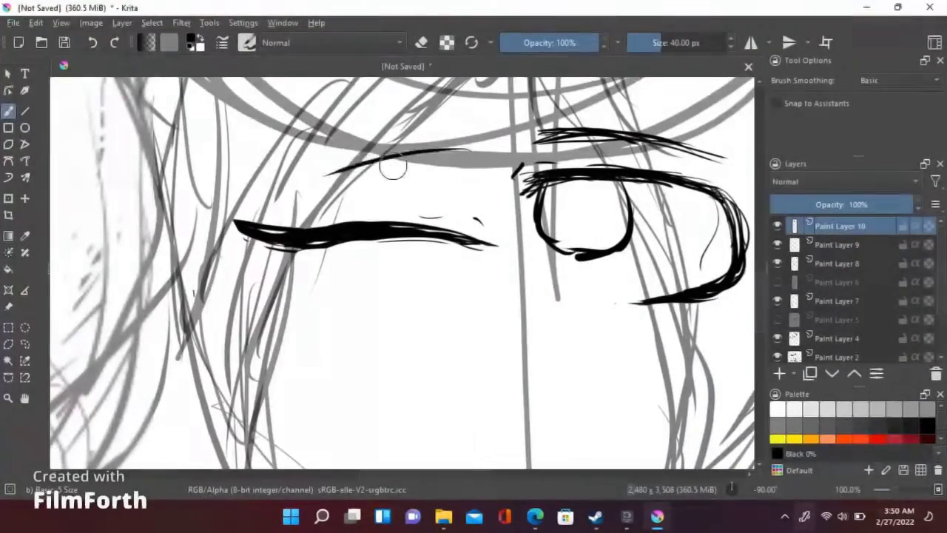
{"action": "key", "text": "minus"}
{"action": "key", "text": "minus"}
{"action": "scroll", "coordinate": [341, 259], "scroll_direction": "up", "scroll_amount": 4}
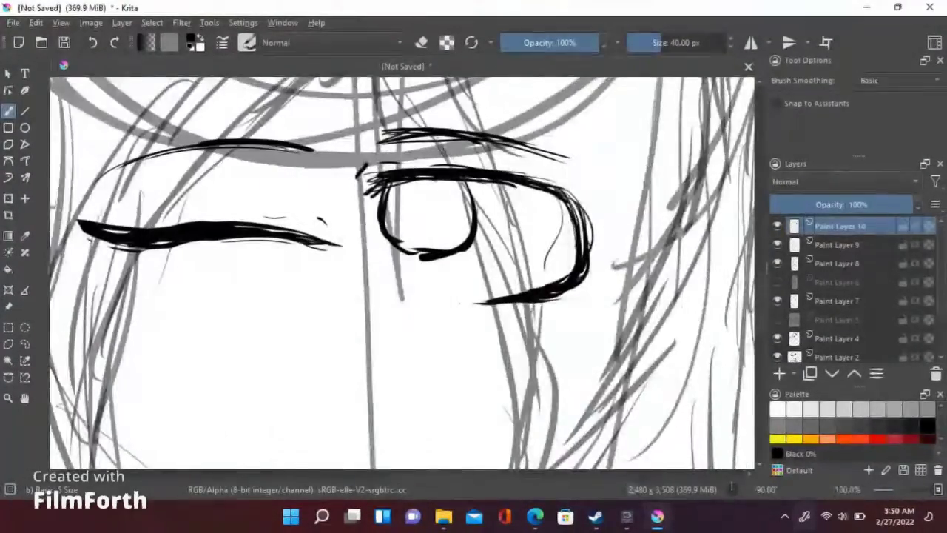
Select the arched line above the right figure's closed eye and check its placement with the Transform tool.
{"action": "scroll", "coordinate": [353, 140], "scroll_direction": "left", "scroll_amount": 3}
{"action": "key", "text": "ctrl+r"}
{"action": "mouse_move", "coordinate": [257, 133]}
{"action": "left_mouse_down"}
{"action": "mouse_move", "coordinate": [306, 200]}
{"action": "mouse_move", "coordinate": [511, 207]}
{"action": "left_mouse_up"}
{"action": "key", "text": "ctrl+t"}
{"action": "key", "text": "minus"}
{"action": "key", "text": "minus"}
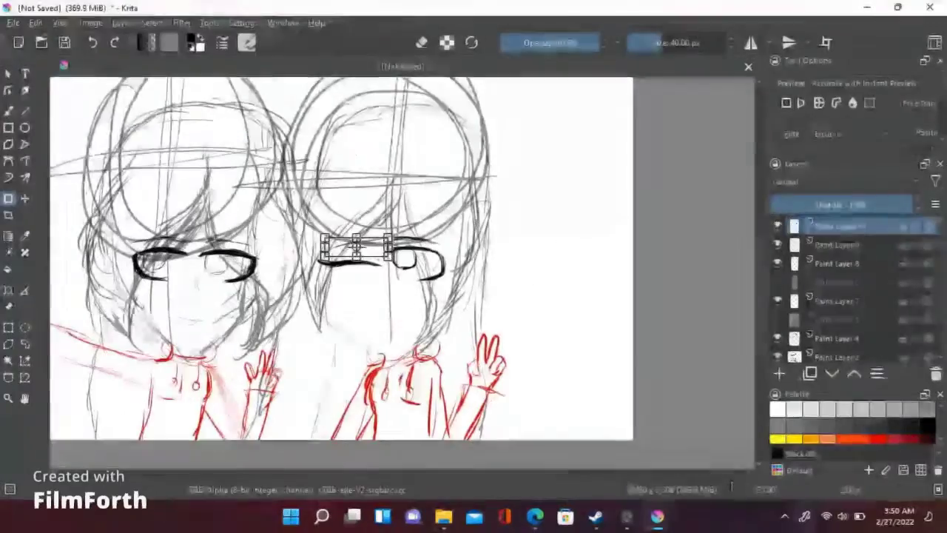
{"action": "key", "text": "minus"}
{"action": "key", "text": "minus"}
{"action": "key", "text": "plus"}
{"action": "key", "text": "plus"}
{"action": "key", "text": "plus"}
{"action": "key", "text": "plus"}
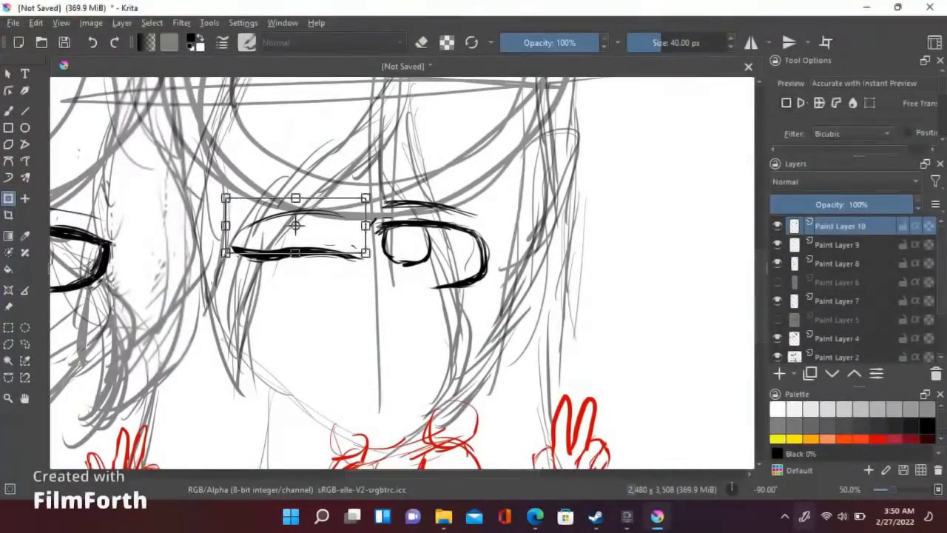
Sketch the right figure's nose and a small open mouth along the face's centre line.
{"action": "key", "text": "b"}
{"action": "scroll", "coordinate": [486, 370], "scroll_direction": "left", "scroll_amount": 3}
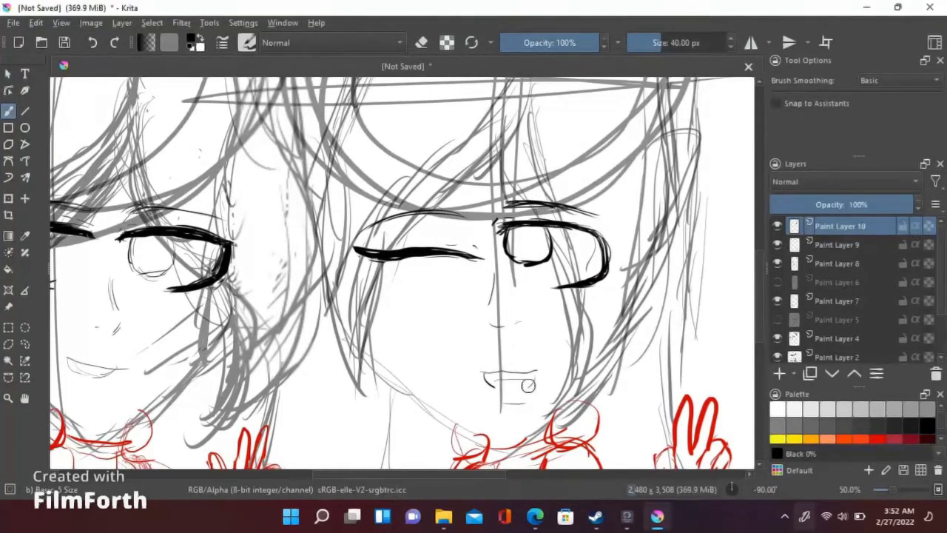
{"action": "key", "text": "minus"}
{"action": "key", "text": "minus"}
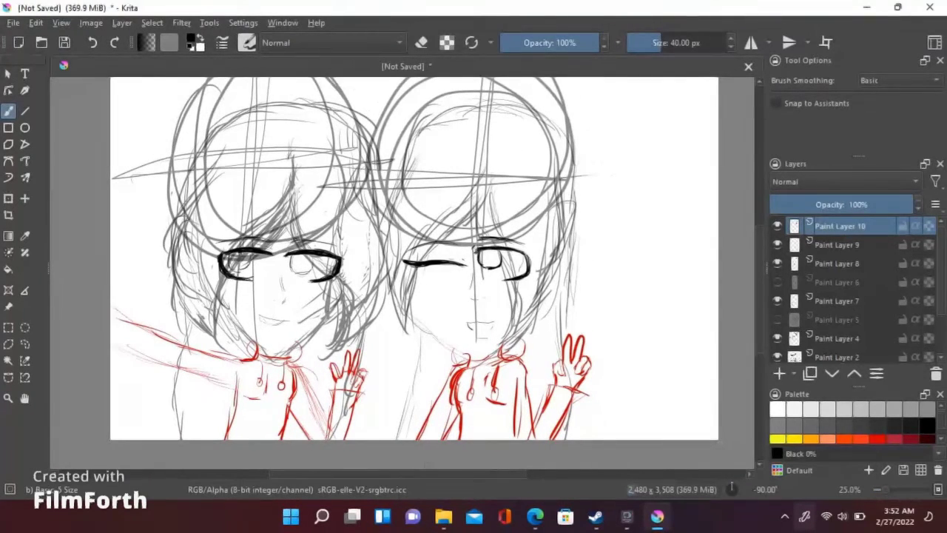
Lower the opacity of the eye and red body sketch layers so they serve as faint guides.
{"action": "scroll", "coordinate": [851, 288], "scroll_direction": "down", "scroll_amount": 2}
{"action": "left_click", "coordinate": [838, 277]}
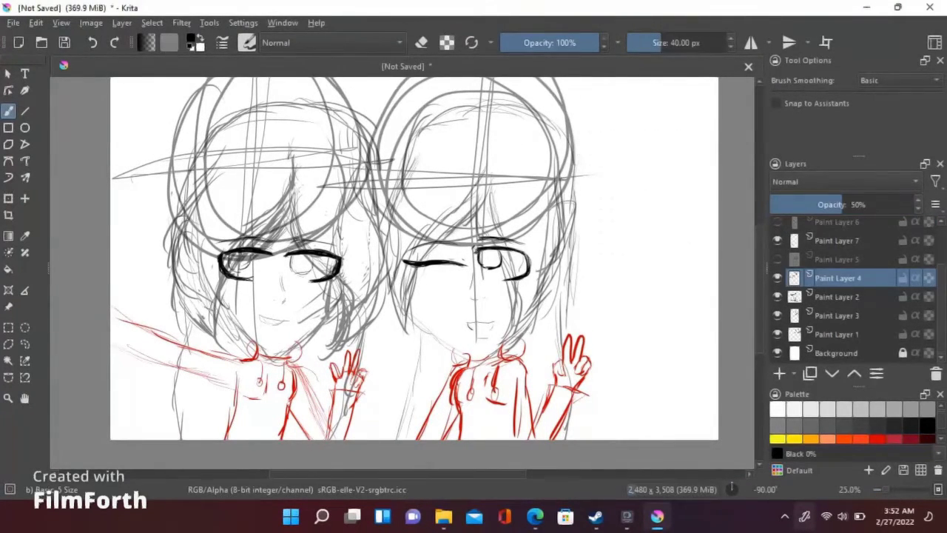
{"action": "scroll", "coordinate": [837, 278], "scroll_direction": "up", "scroll_amount": 2}
{"action": "left_click", "coordinate": [838, 244]}
Add a new paint layer on top and trace the left figure's hair and face outline in black.
{"action": "key", "text": "Insert"}
{"action": "left_click_drag", "start_coordinate": [606, 262], "coordinate": [720, 299]}
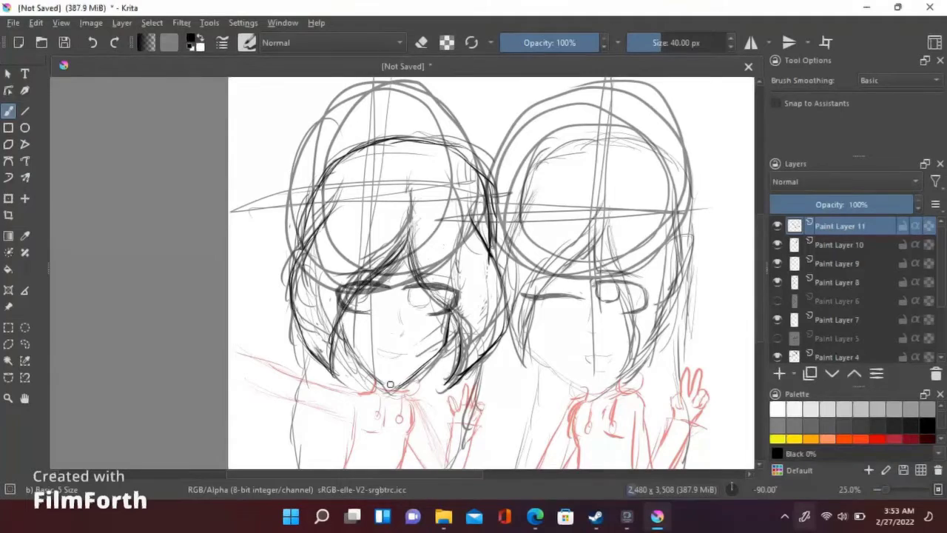
{"action": "scroll", "coordinate": [414, 400], "scroll_direction": "up", "scroll_amount": 2}
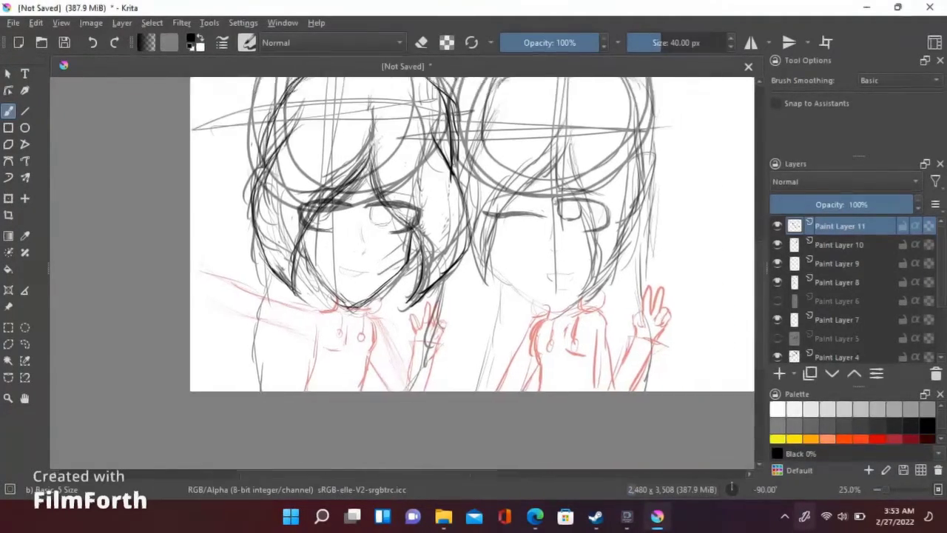
Trace both sides of the left figure's torso down to the canvas edge in black.
{"action": "scroll", "coordinate": [414, 399], "scroll_direction": "down", "scroll_amount": 4}
{"action": "scroll", "coordinate": [415, 399], "scroll_direction": "up", "scroll_amount": 5}
{"action": "left_click_drag", "start_coordinate": [489, 268], "coordinate": [468, 391]}
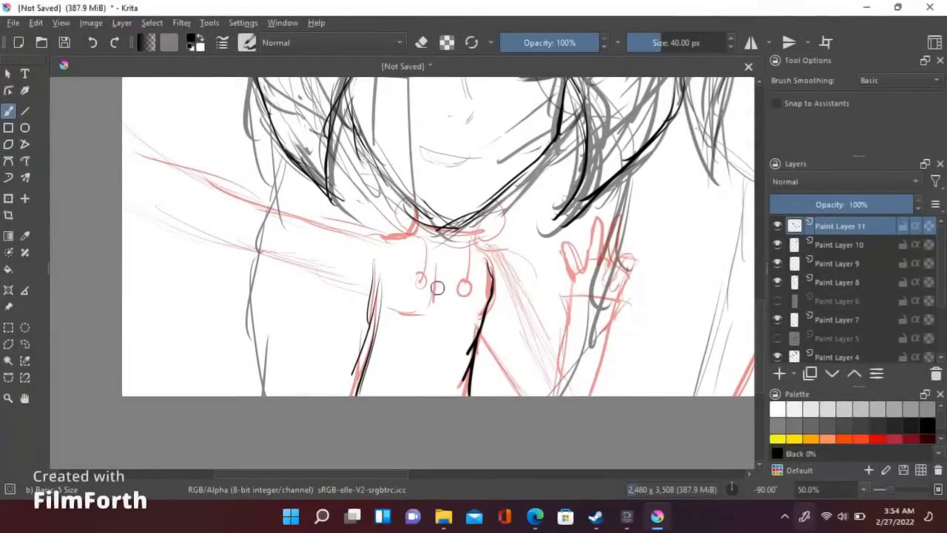
Trace the left figure's neckline and rounded collar below the chin in black.
{"action": "key", "text": "e"}
{"action": "scroll", "coordinate": [684, 351], "scroll_direction": "up", "scroll_amount": 4}
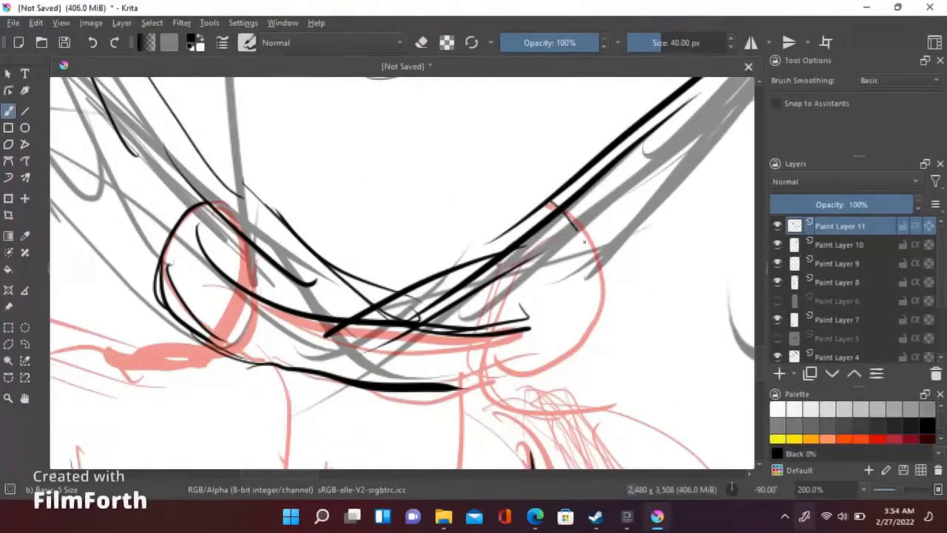
{"action": "scroll", "coordinate": [403, 272], "scroll_direction": "down", "scroll_amount": 6}
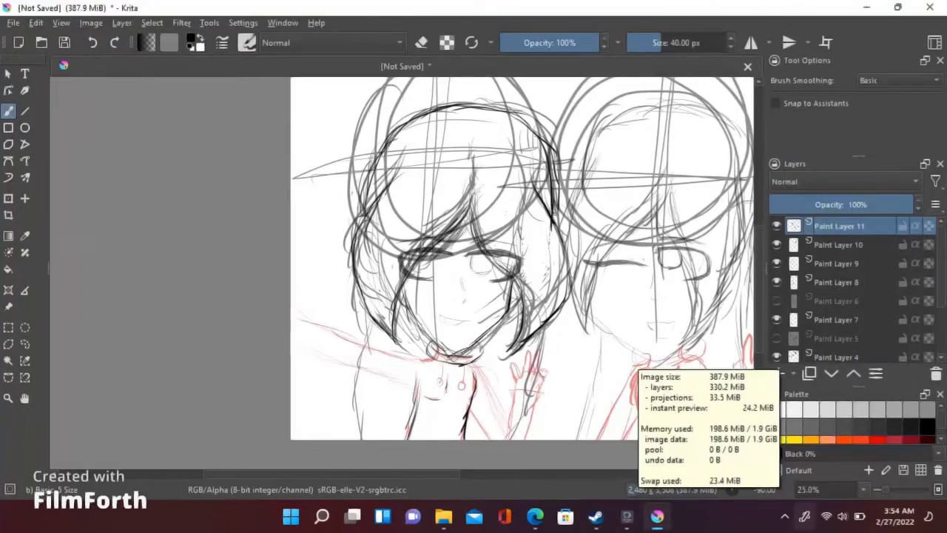
Trace the upper and lower edges of the left figure's outstretched arm over the red sketch.
{"action": "left_click", "coordinate": [626, 516]}
{"action": "left_click", "coordinate": [657, 515]}
{"action": "scroll", "coordinate": [363, 206], "scroll_direction": "up", "scroll_amount": 3}
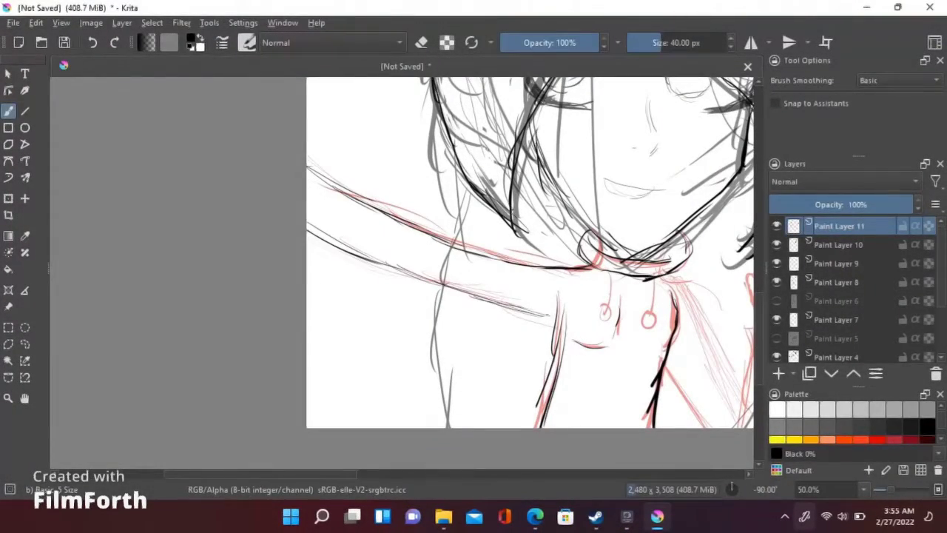
Trace the left figure's raised hand in black, including the two raised fingers, the thumb and the folded fingers.
{"action": "scroll", "coordinate": [468, 289], "scroll_direction": "up", "scroll_amount": 3}
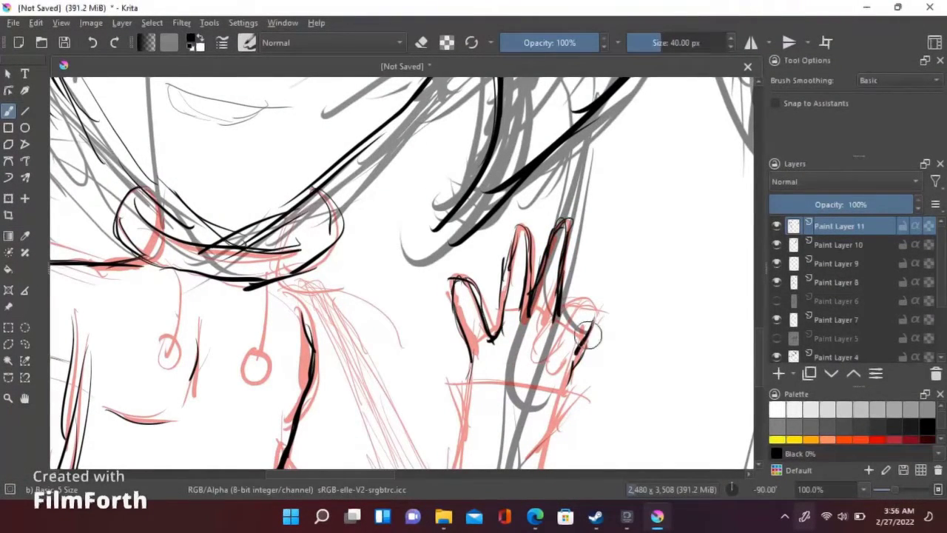
{"action": "left_click_drag", "start_coordinate": [590, 335], "coordinate": [551, 366]}
{"action": "left_click_drag", "start_coordinate": [577, 300], "coordinate": [529, 357]}
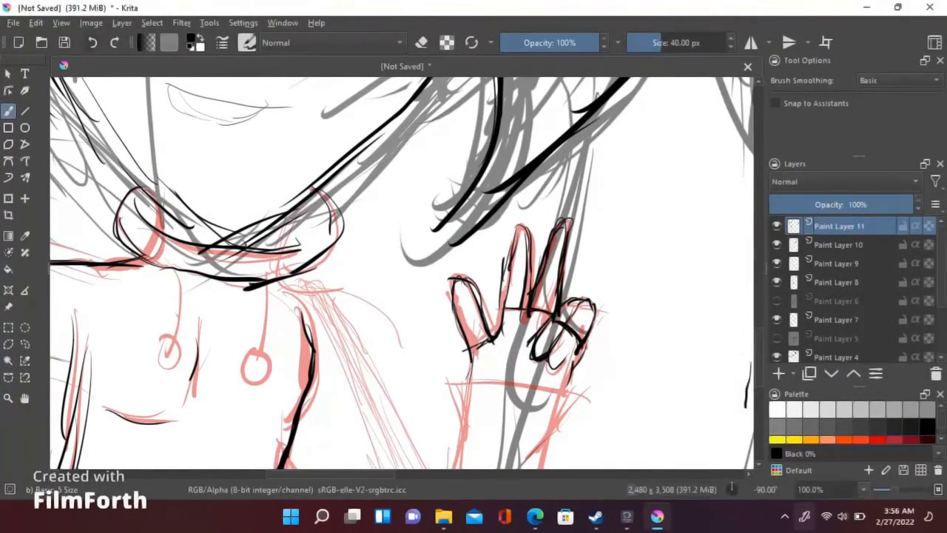
Trace the left figure's raised forearm, drawstring ends and the long hair strand beside the body.
{"action": "scroll", "coordinate": [582, 353], "scroll_direction": "down", "scroll_amount": 3}
{"action": "scroll", "coordinate": [400, 240], "scroll_direction": "down", "scroll_amount": 3}
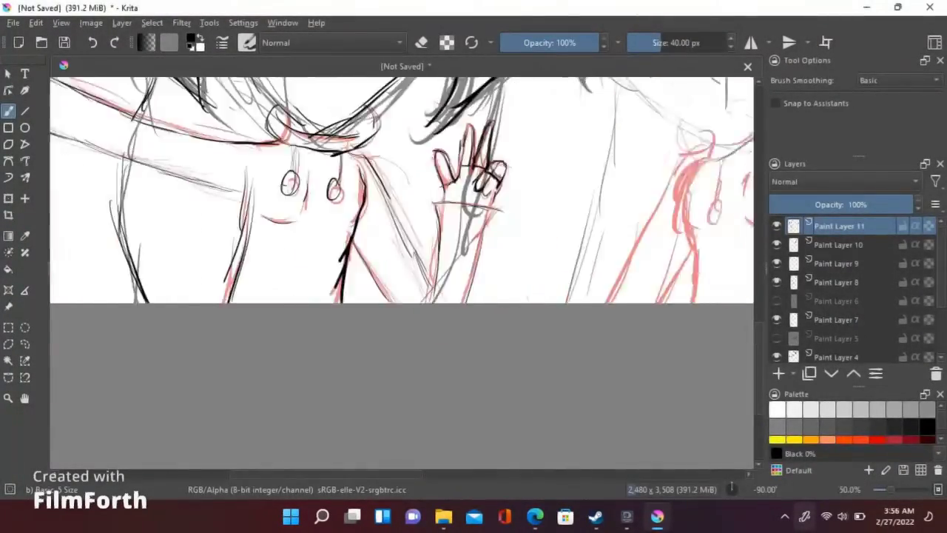
Redraw the upper and lower lid lines of the left figure's first eye in solid black beside the hair strands.
{"action": "scroll", "coordinate": [400, 222], "scroll_direction": "up", "scroll_amount": 5}
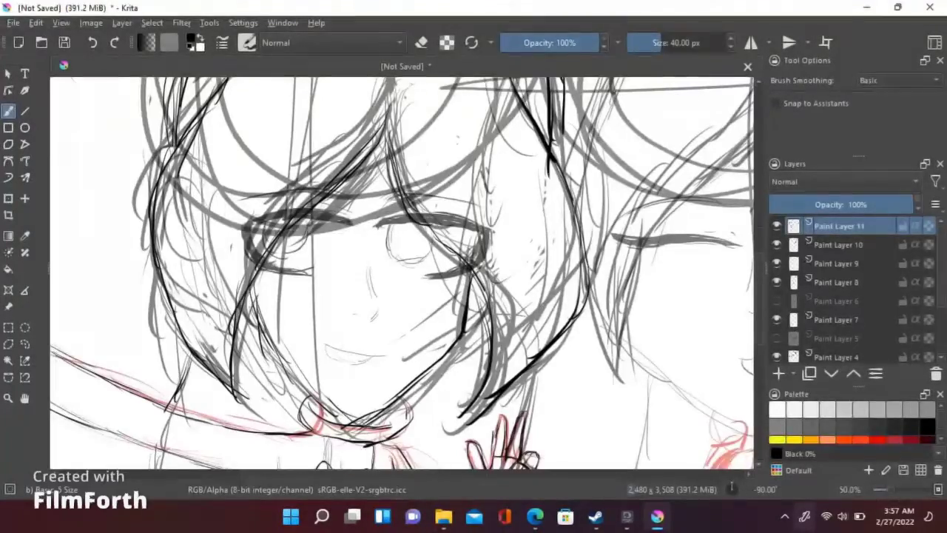
{"action": "scroll", "coordinate": [399, 273], "scroll_direction": "up", "scroll_amount": 3}
{"action": "scroll", "coordinate": [403, 274], "scroll_direction": "up", "scroll_amount": 2}
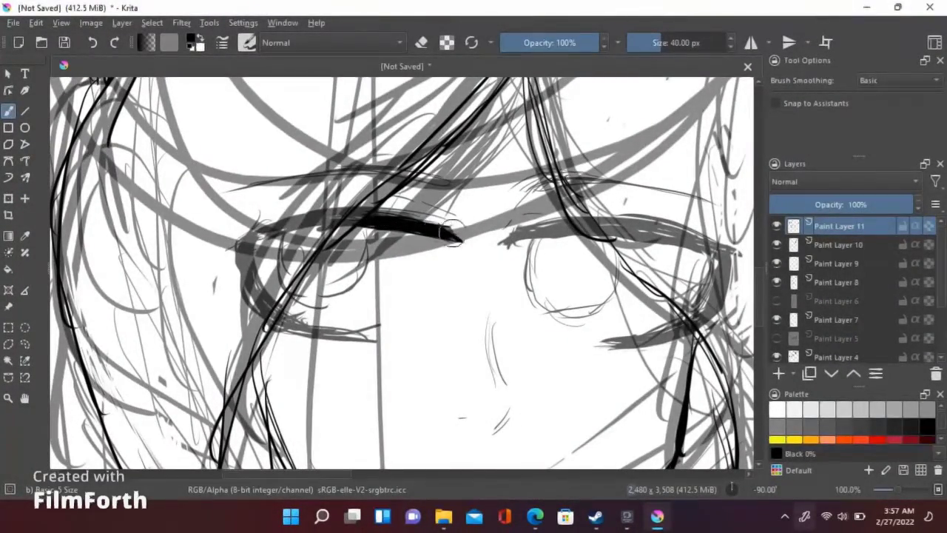
{"action": "left_click_drag", "start_coordinate": [348, 358], "coordinate": [266, 358]}
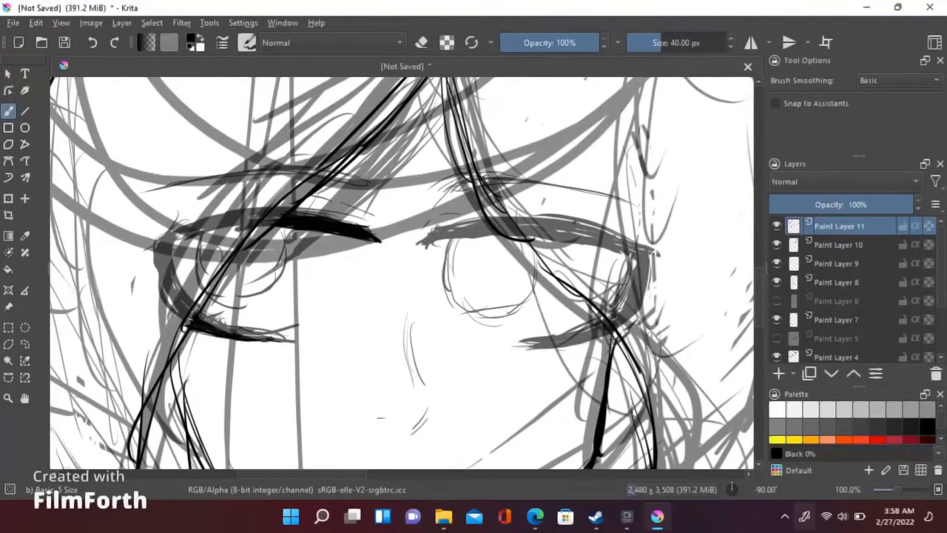
Finish tracing the left figure's irises and second eye, and redraw the nose and smiling mouth in black.
{"action": "left_click_drag", "start_coordinate": [277, 277], "coordinate": [159, 275]}
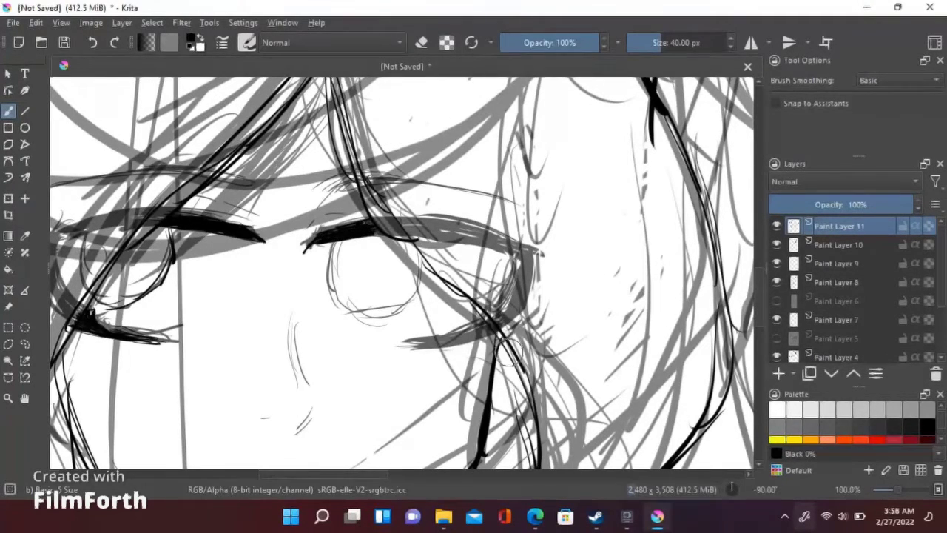
{"action": "left_click_drag", "start_coordinate": [413, 261], "coordinate": [428, 316]}
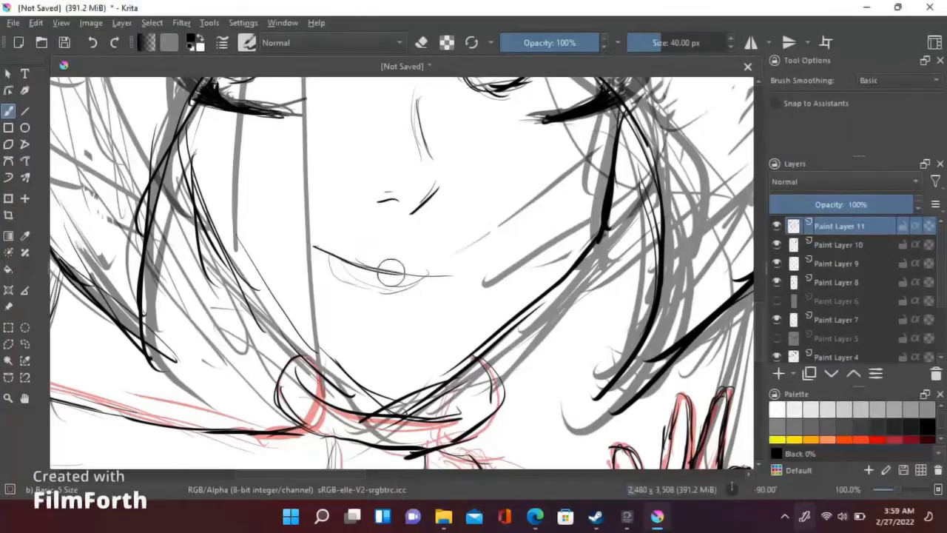
{"action": "scroll", "coordinate": [401, 273], "scroll_direction": "down", "scroll_amount": 5}
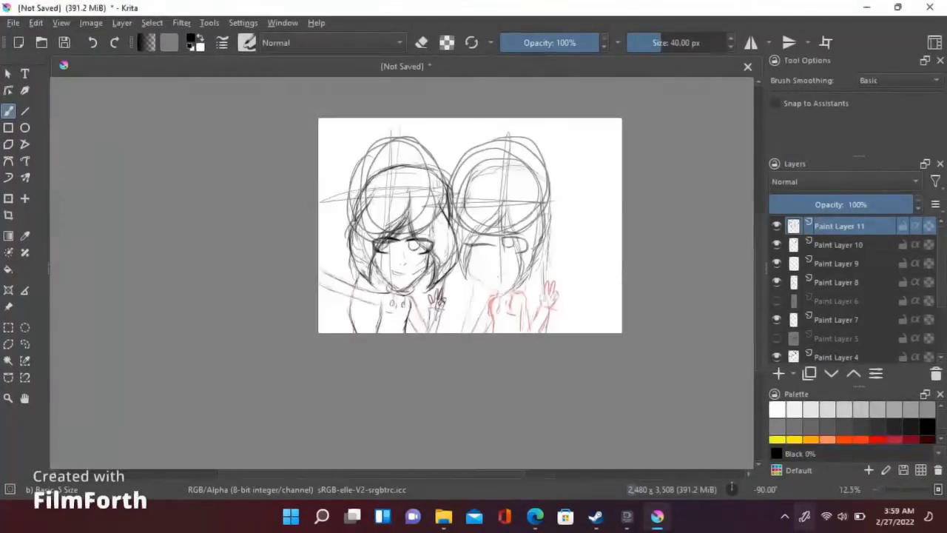
Hide the old eye sketches on Paint Layer 9 and Paint Layer 8.
{"action": "left_click", "coordinate": [776, 263]}
{"action": "left_click", "coordinate": [776, 263]}
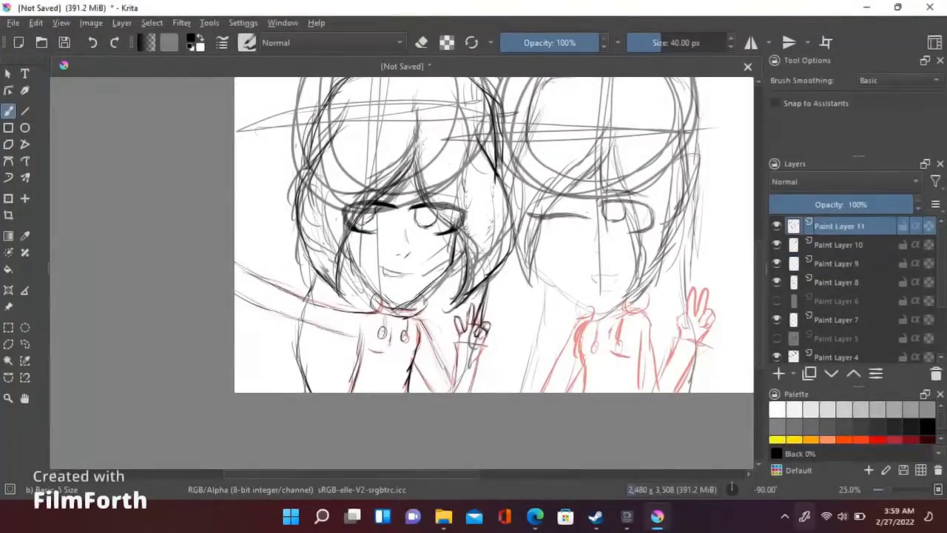
{"action": "scroll", "coordinate": [414, 251], "scroll_direction": "up", "scroll_amount": 4}
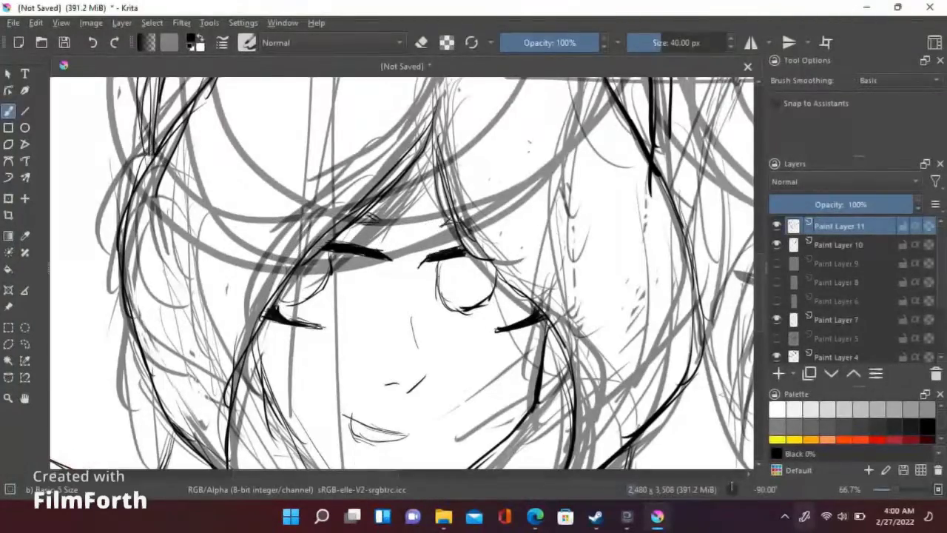
Hide the left figure's rough head sketch on Paint Layer 3.
{"action": "scroll", "coordinate": [401, 274], "scroll_direction": "down", "scroll_amount": 4}
{"action": "scroll", "coordinate": [851, 296], "scroll_direction": "down", "scroll_amount": 2}
{"action": "left_click", "coordinate": [776, 315]}
{"action": "scroll", "coordinate": [401, 274], "scroll_direction": "down", "scroll_amount": 2}
{"action": "scroll", "coordinate": [366, 126], "scroll_direction": "up", "scroll_amount": 2}
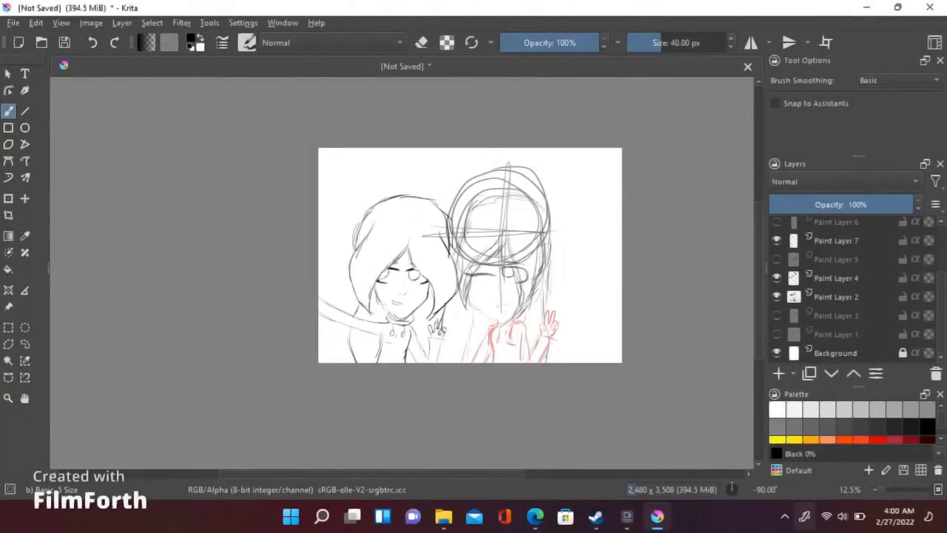
Select the side of the left figure's outlined hair nearest the other figure with a freehand selection and move it inward.
{"action": "key", "text": "ctrl+r"}
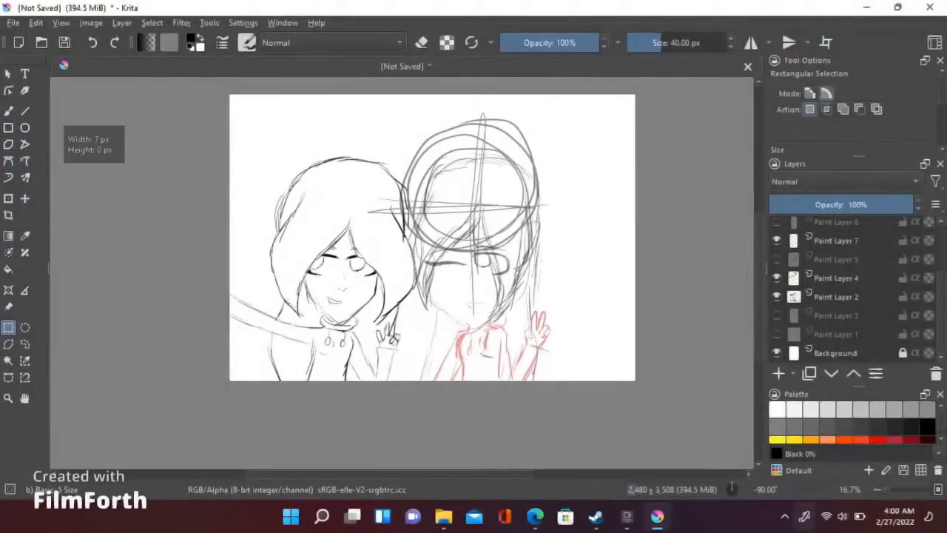
{"action": "left_click", "coordinate": [9, 361]}
{"action": "left_click", "coordinate": [366, 125]}
{"action": "key", "text": "ctrl+shift+a"}
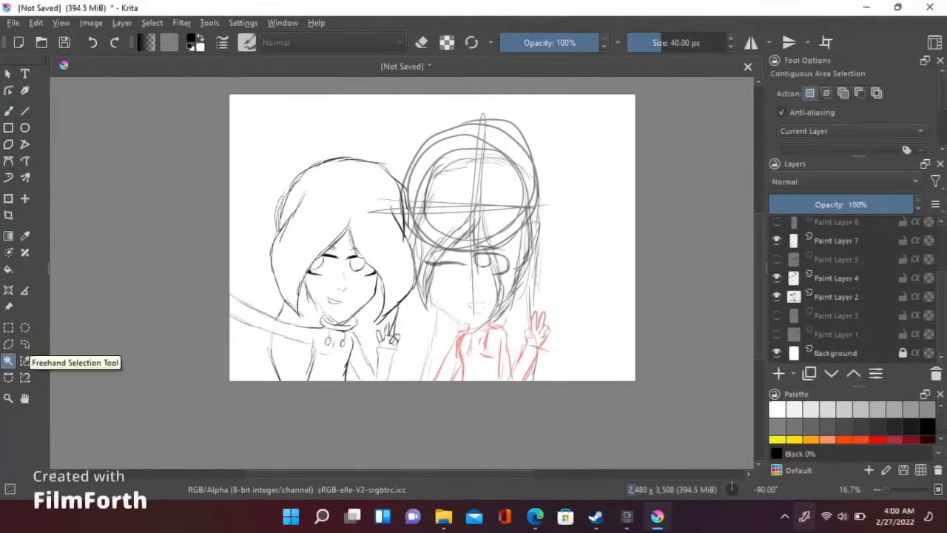
{"action": "left_click", "coordinate": [25, 343]}
{"action": "left_click_drag", "start_coordinate": [390, 326], "coordinate": [386, 134]}
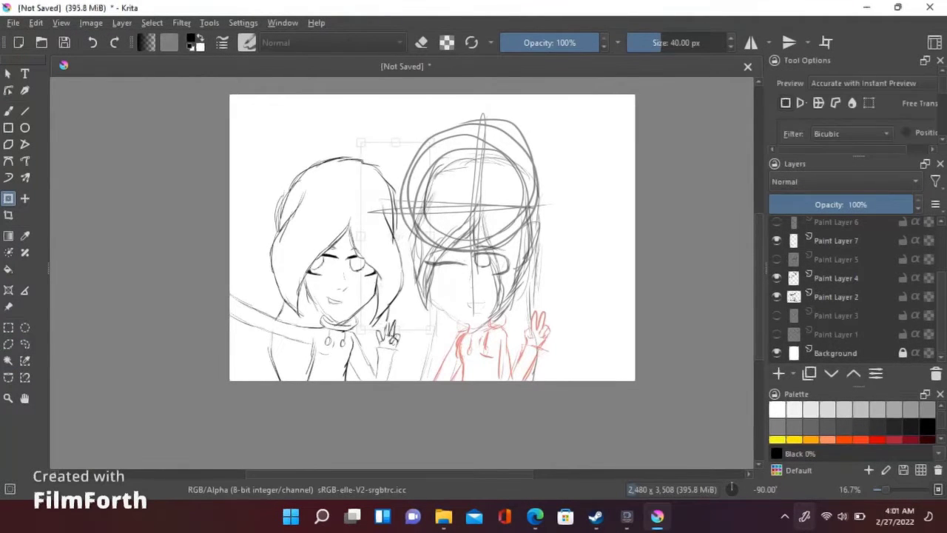
{"action": "key", "text": "ctrl+t"}
{"action": "key", "text": "Return"}
Select the crown of the left figure's hair with a rectangular selection, lower it toward the face, and clear the selection.
{"action": "key", "text": "ctrl+r"}
{"action": "left_click_drag", "start_coordinate": [275, 146], "coordinate": [434, 207]}
{"action": "key", "text": "ctrl+t"}
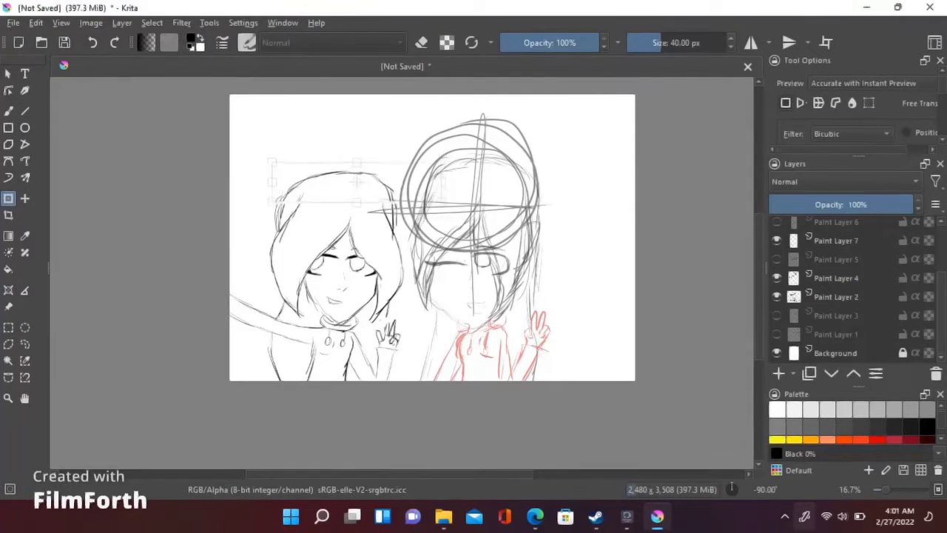
{"action": "left_click_drag", "start_coordinate": [350, 180], "coordinate": [353, 193]}
{"action": "key", "text": "Return"}
{"action": "key", "text": "b"}
{"action": "key", "text": "ctrl+shift+a"}
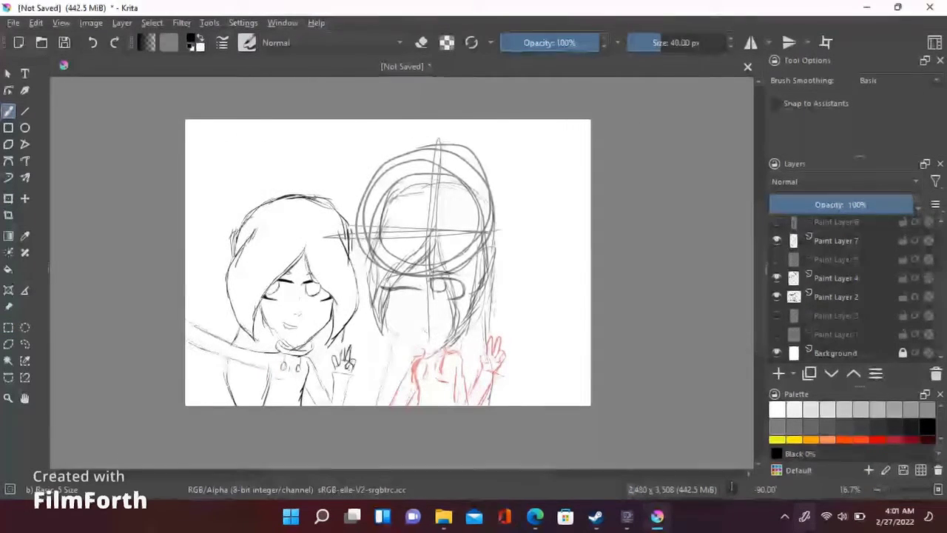
Add a new paint layer and trace the right figure's fringe and side hair in black.
{"action": "key", "text": "Insert"}
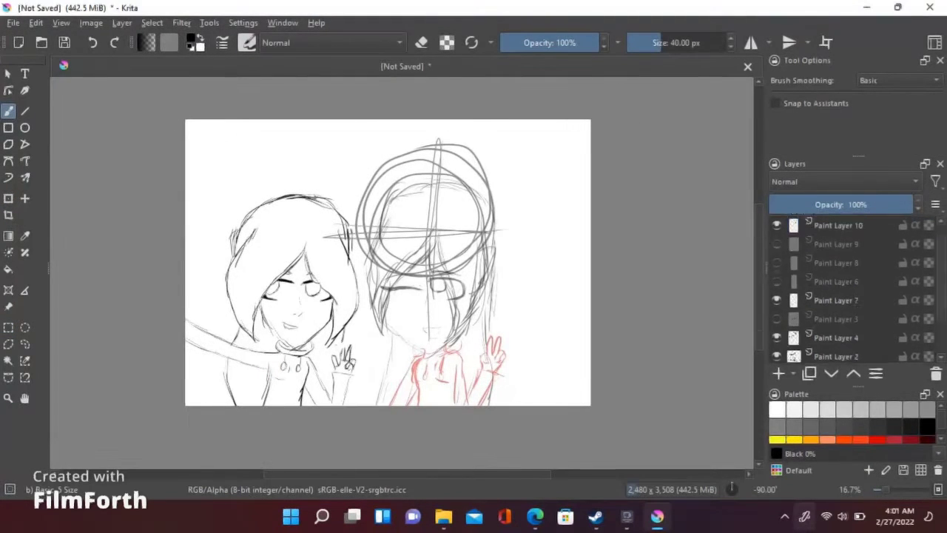
{"action": "key", "text": "Insert"}
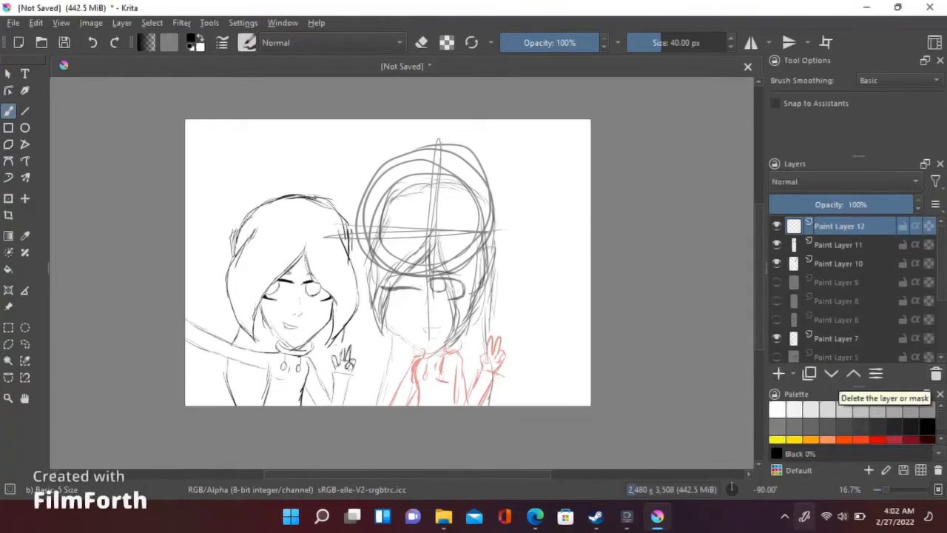
{"action": "key", "text": "plus"}
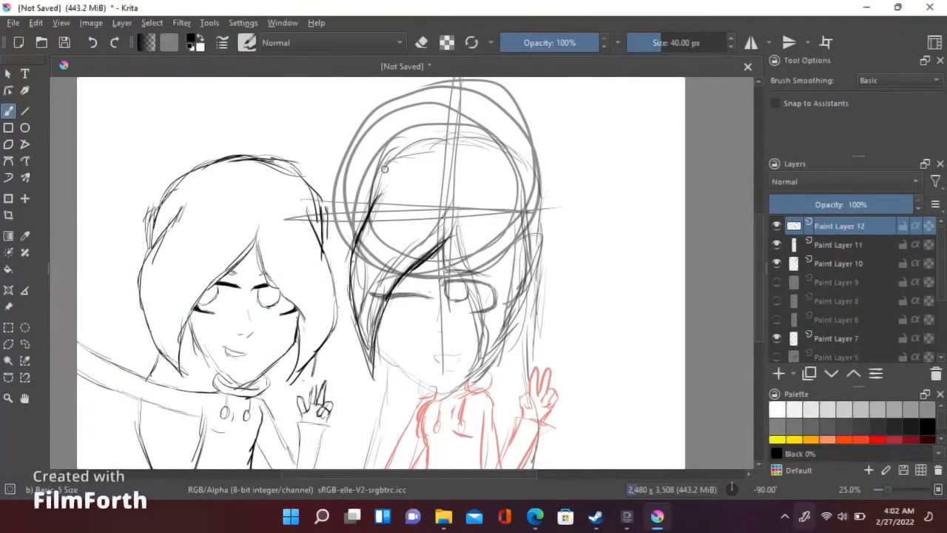
{"action": "left_click_drag", "start_coordinate": [502, 162], "coordinate": [525, 259]}
{"action": "scroll", "coordinate": [400, 373], "scroll_direction": "up", "scroll_amount": 4, "text": "ctrl"}
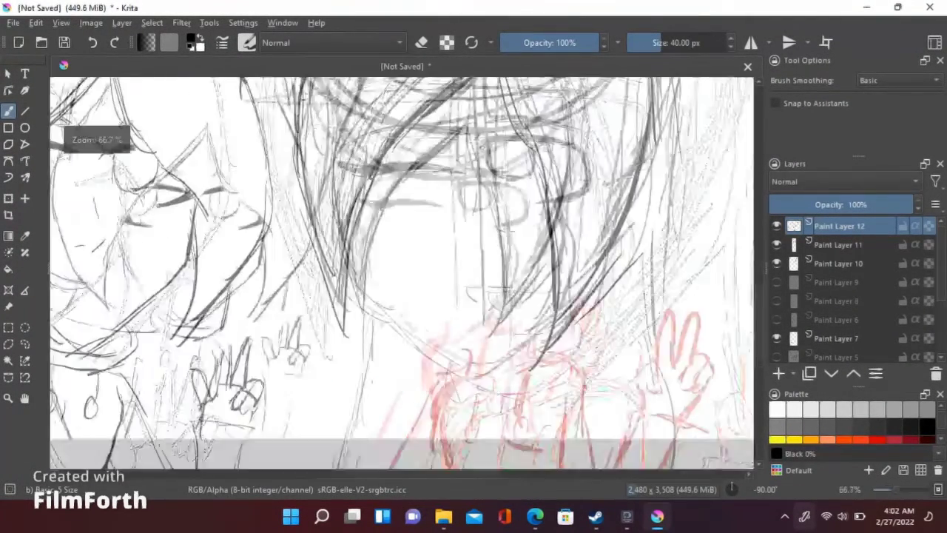
{"action": "left_click_drag", "start_coordinate": [331, 125], "coordinate": [375, 339]}
Trace the right figure's jawline and raised peace-sign hand in black over the sketch.
{"action": "scroll", "coordinate": [375, 338], "scroll_direction": "down", "scroll_amount": 4, "text": "ctrl"}
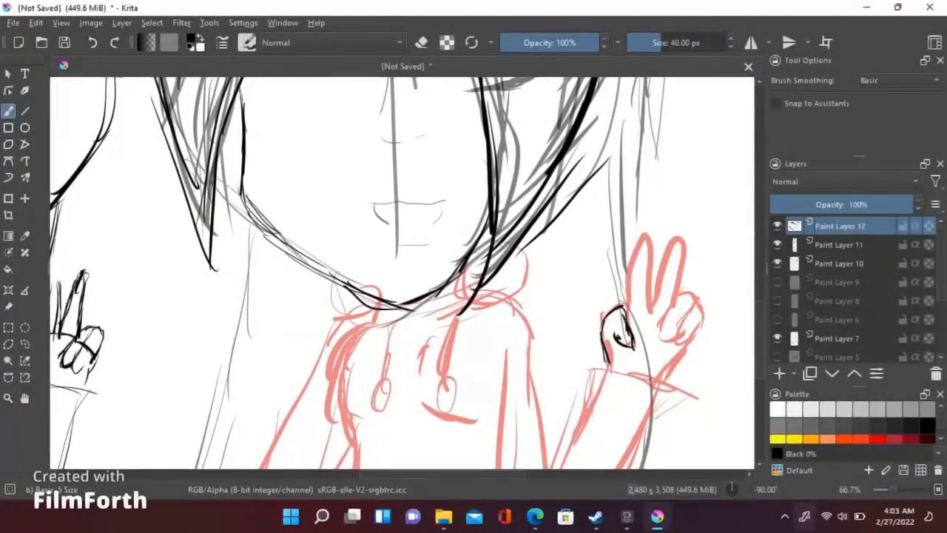
{"action": "mouse_move", "coordinate": [641, 238]}
{"action": "left_mouse_down"}
{"action": "mouse_move", "coordinate": [629, 309]}
{"action": "mouse_move", "coordinate": [688, 374]}
{"action": "left_mouse_up"}
{"action": "left_click_drag", "start_coordinate": [695, 293], "coordinate": [681, 341]}
{"action": "scroll", "coordinate": [597, 417], "scroll_direction": "up", "scroll_amount": 5}
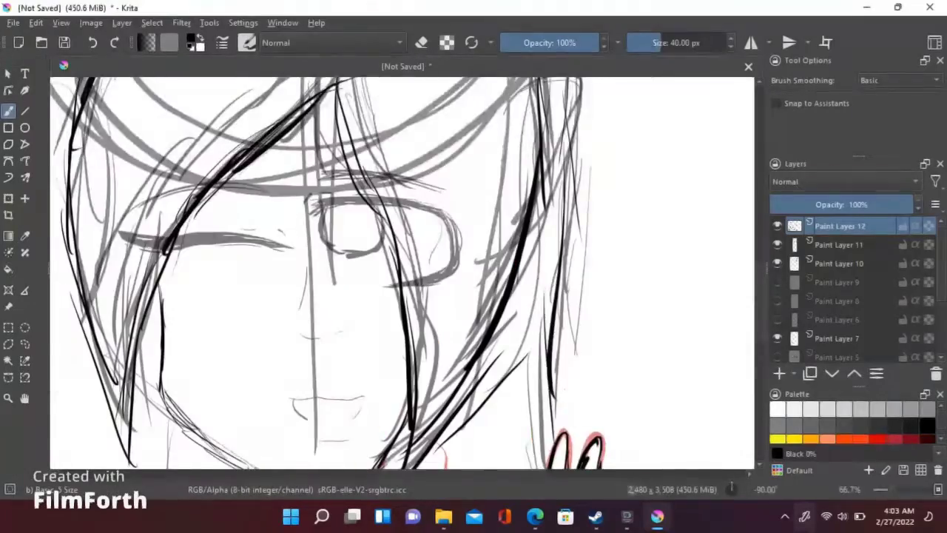
Trace the right figure's hoodie collar, drawstrings, body and sleeve lines in black.
{"action": "scroll", "coordinate": [402, 274], "scroll_direction": "down", "scroll_amount": 4}
{"action": "scroll", "coordinate": [402, 274], "scroll_direction": "up", "scroll_amount": 2}
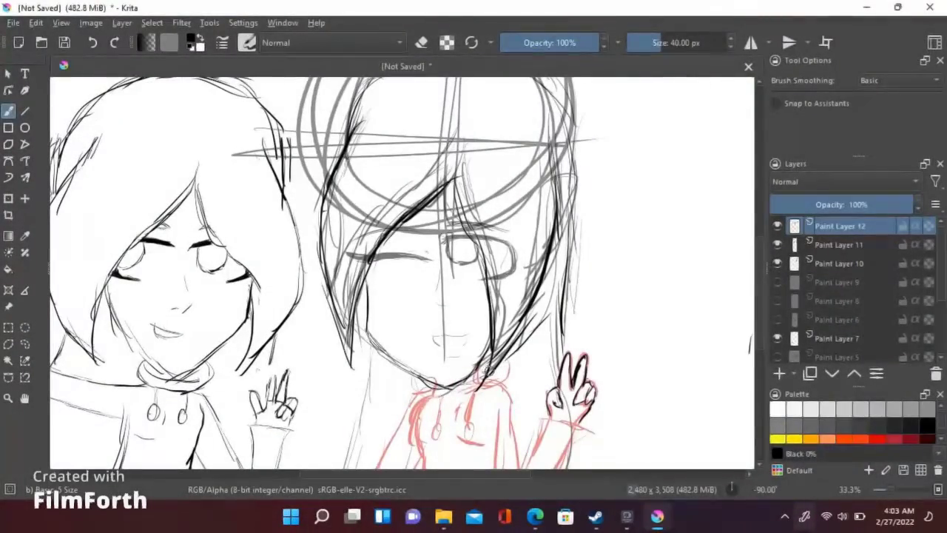
{"action": "left_click_drag", "start_coordinate": [486, 465], "coordinate": [486, 390]}
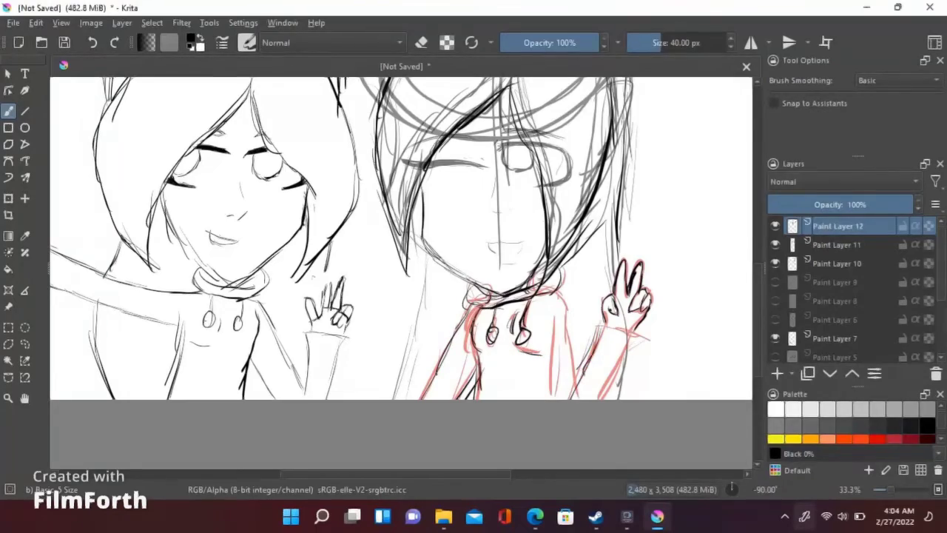
Trace the right figure's open eye and iris, and fill the closed eye's lid line with solid black.
{"action": "scroll", "coordinate": [402, 237], "scroll_direction": "up", "scroll_amount": 2}
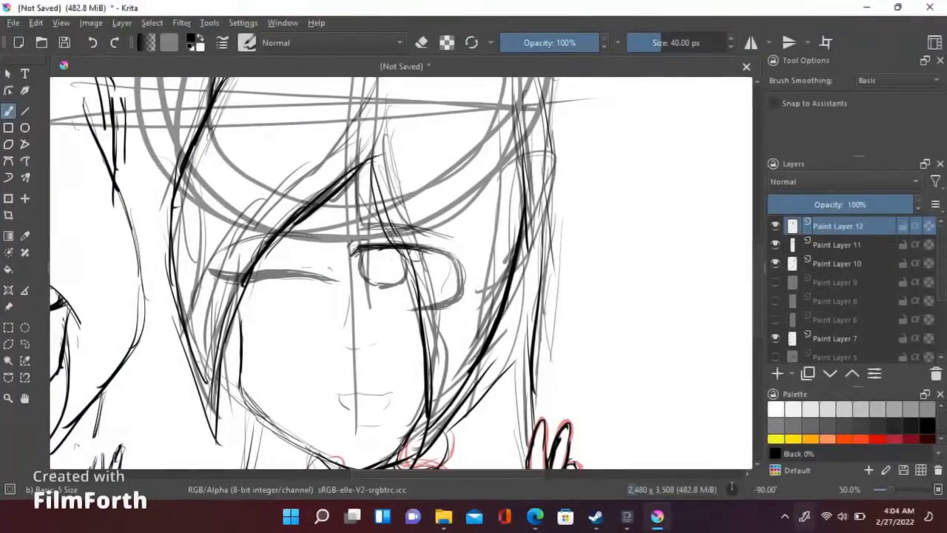
{"action": "scroll", "coordinate": [397, 271], "scroll_direction": "up", "scroll_amount": 3}
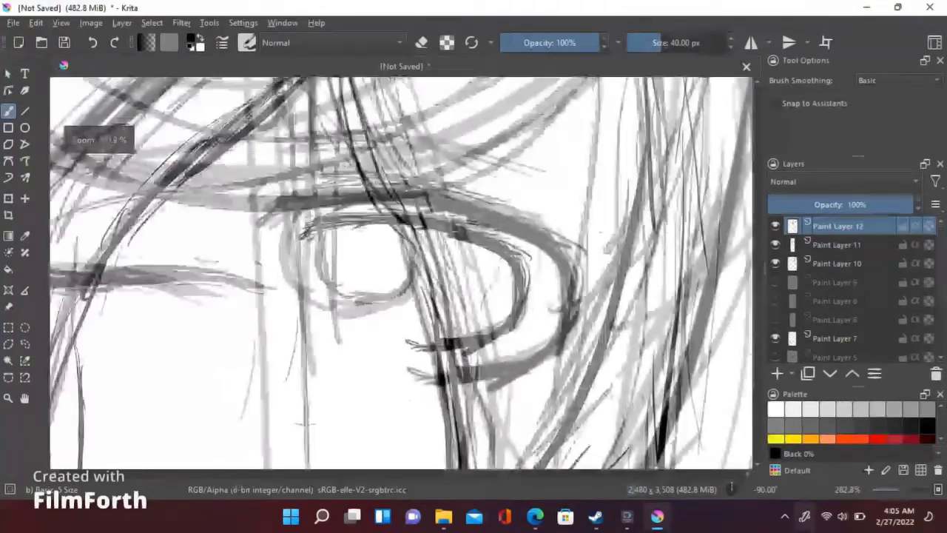
{"action": "scroll", "coordinate": [402, 266], "scroll_direction": "left", "scroll_amount": 5}
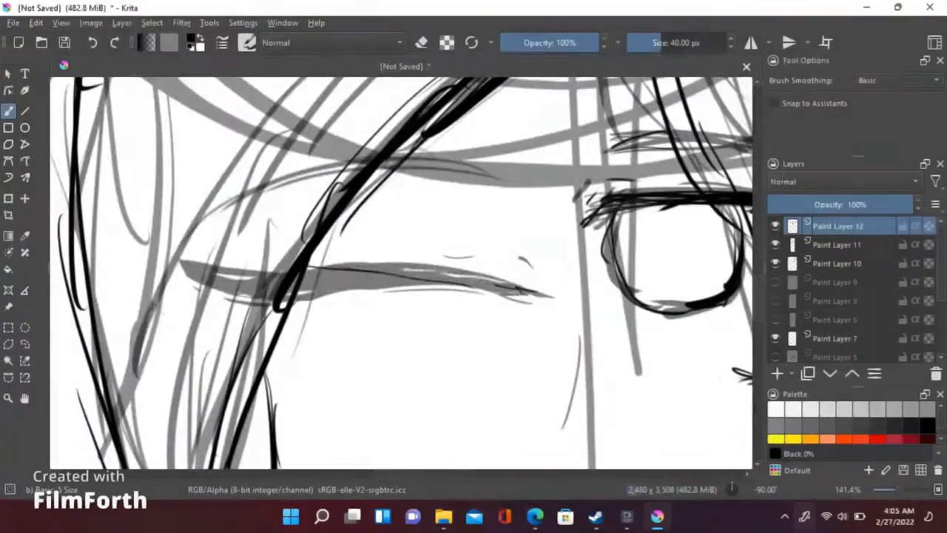
{"action": "left_click_drag", "start_coordinate": [309, 272], "coordinate": [527, 294]}
{"action": "left_click_drag", "start_coordinate": [303, 271], "coordinate": [388, 269]}
{"action": "left_click_drag", "start_coordinate": [493, 296], "coordinate": [307, 275]}
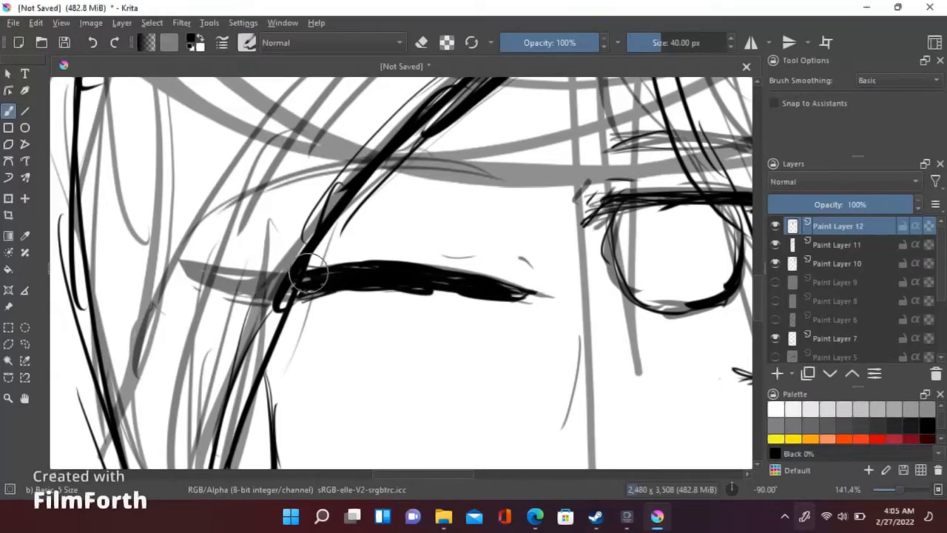
{"action": "scroll", "coordinate": [239, 264], "scroll_direction": "right", "scroll_amount": 5}
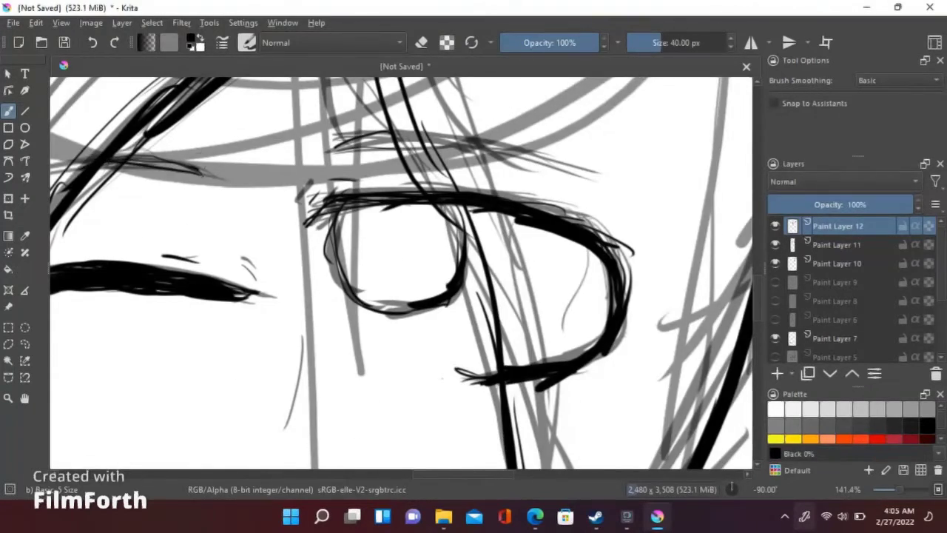
Hide the remaining sketch layers, including Paint Layers 10, 7, 4 and 2, leaving only the black outlines.
{"action": "scroll", "coordinate": [291, 306], "scroll_direction": "down", "scroll_amount": 3}
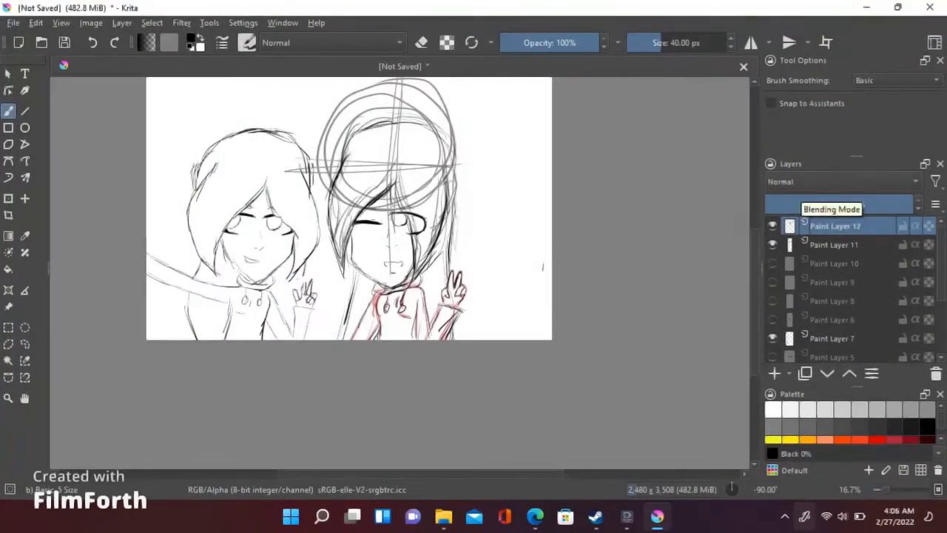
{"action": "scroll", "coordinate": [836, 296], "scroll_direction": "down", "scroll_amount": 3}
{"action": "left_click", "coordinate": [771, 269]}
Erase the part of the right figure's open eye that extends across the hair strand.
{"action": "key", "text": "e"}
{"action": "key", "text": "F6"}
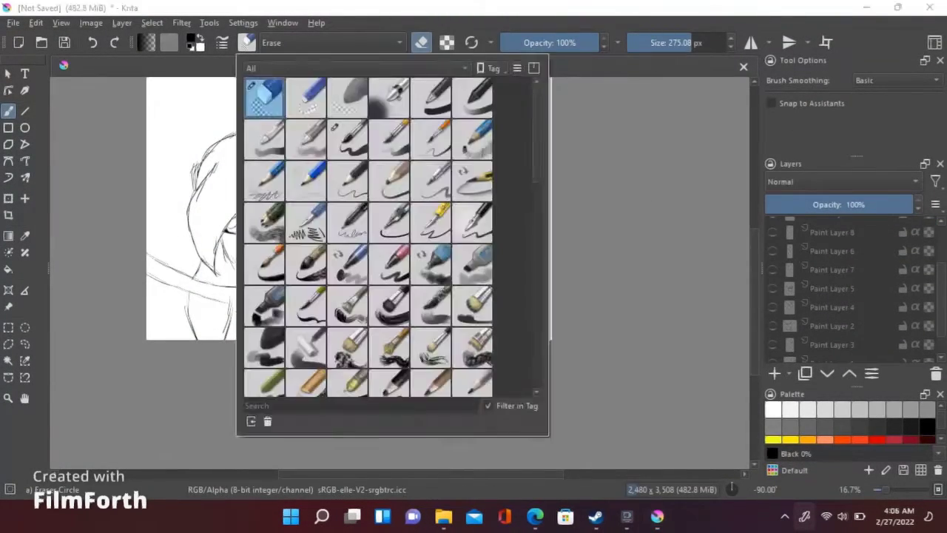
{"action": "key", "text": "F6"}
{"action": "key", "text": "e"}
{"action": "scroll", "coordinate": [323, 444], "scroll_direction": "left", "scroll_amount": 1}
{"action": "key", "text": "e"}
{"action": "key", "text": "F6"}
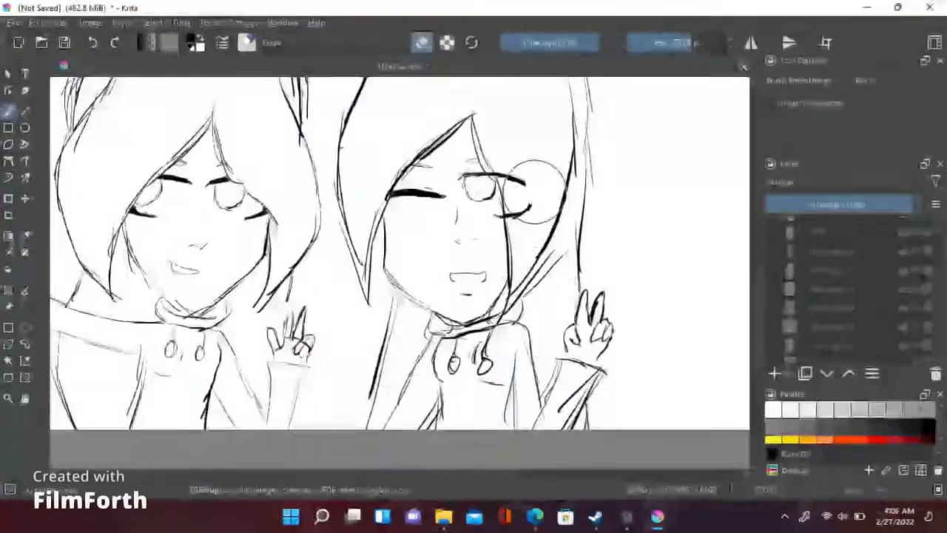
{"action": "key", "text": "e"}
{"action": "key", "text": "F6"}
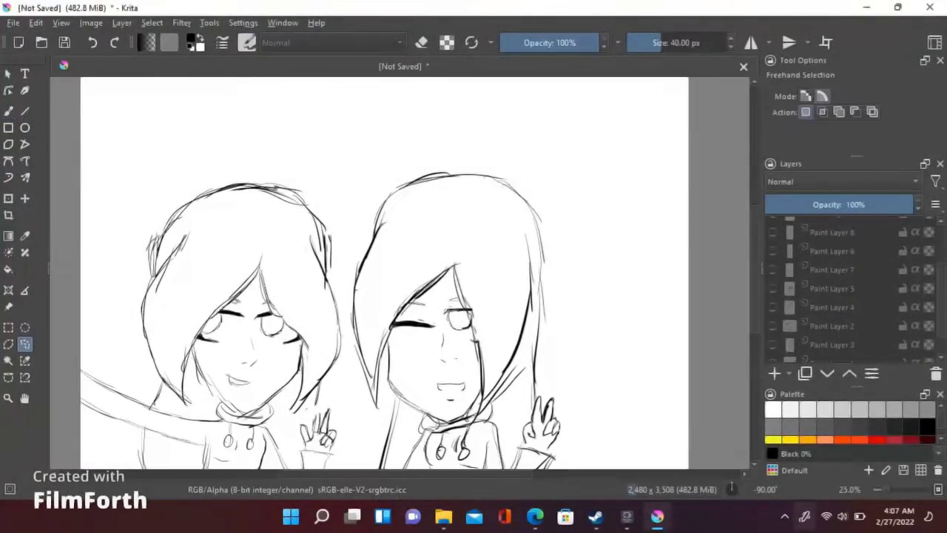
Select the outer side of the right figure's hair freehand and move it slightly outward.
{"action": "key", "text": "ctrl+t"}
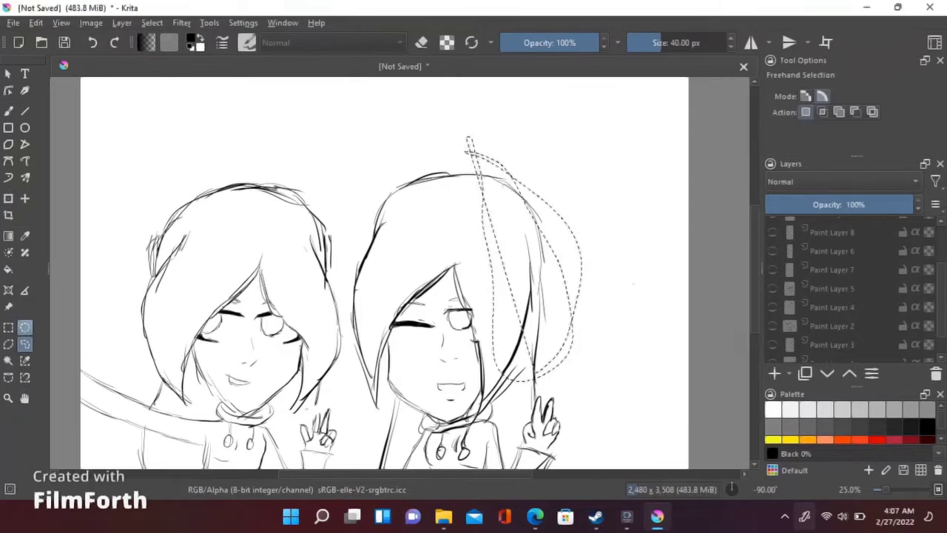
{"action": "key", "text": "ctrl+t"}
{"action": "key", "text": "Return"}
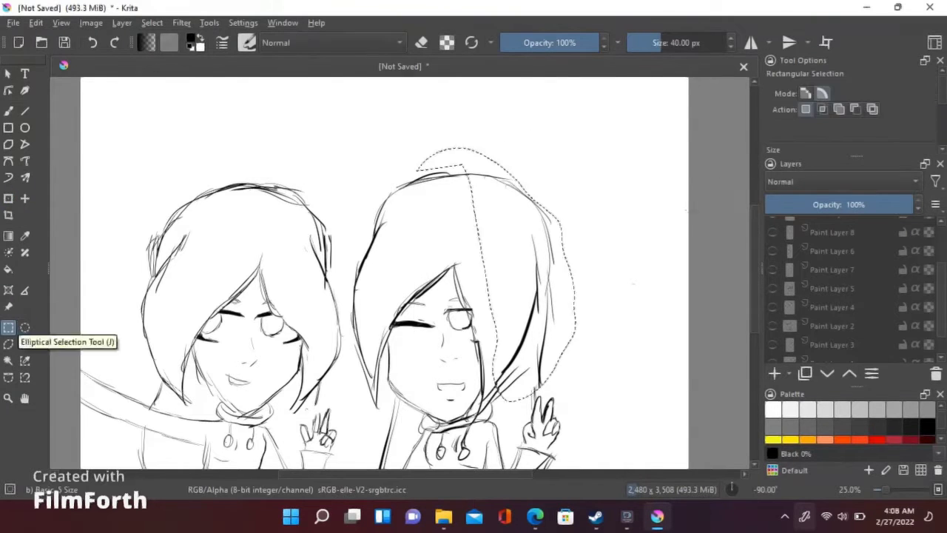
{"action": "left_click", "coordinate": [8, 110]}
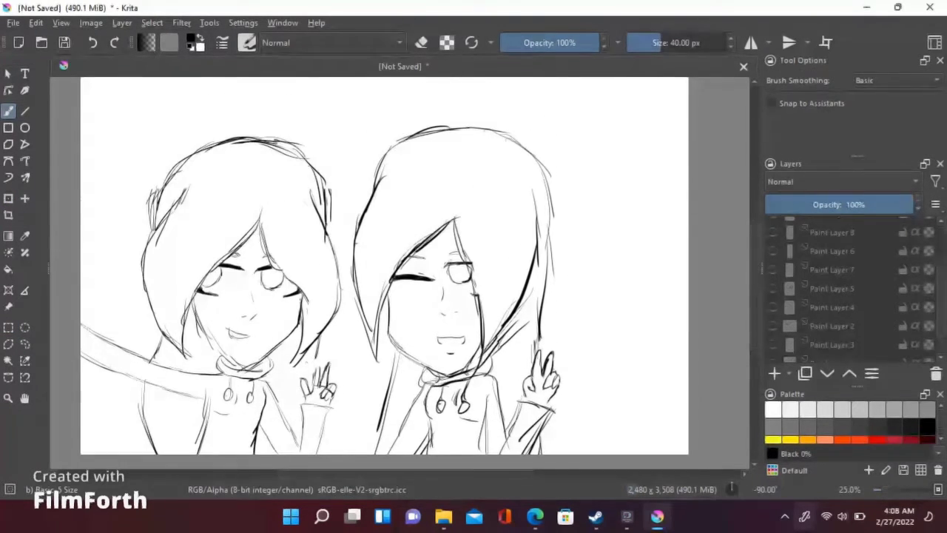
Enlarge the left figure on Paint Layer 11 and the right figure on Paint Layer 12 to fill more of the canvas.
{"action": "key", "text": "minus"}
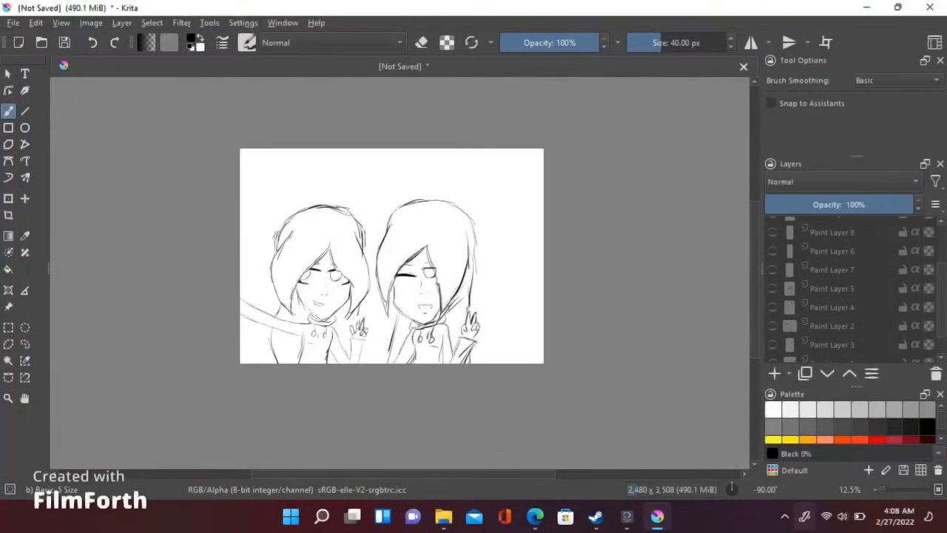
{"action": "left_click", "coordinate": [834, 245]}
{"action": "key", "text": "ctrl+t"}
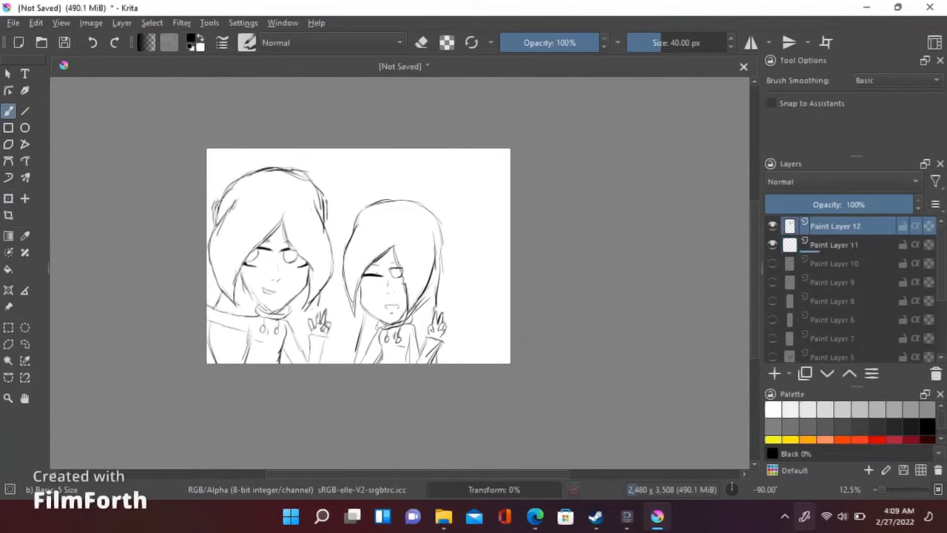
{"action": "left_click", "coordinate": [9, 199]}
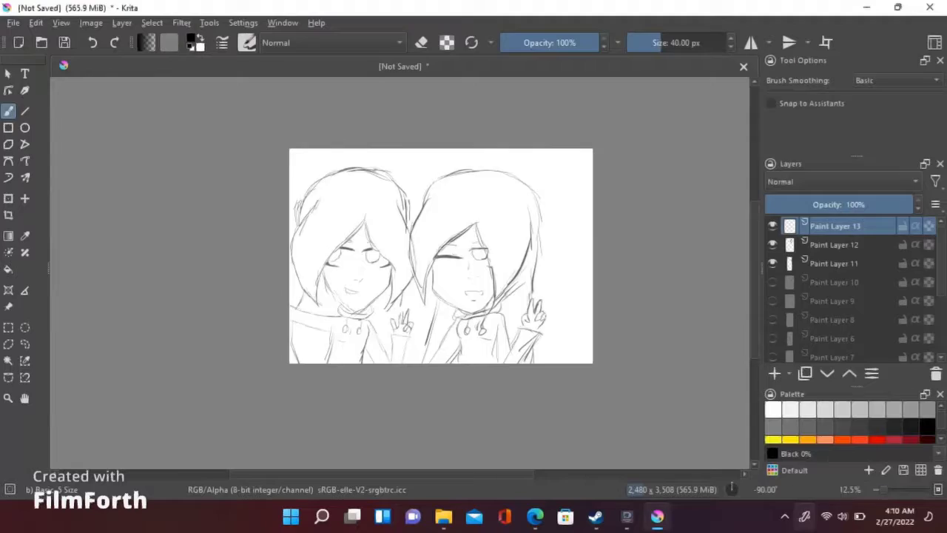
Trace the left figure's hair outline and jaw in black on the new layer, removing a stray thick mark.
{"action": "key", "text": "ctrl+plus"}
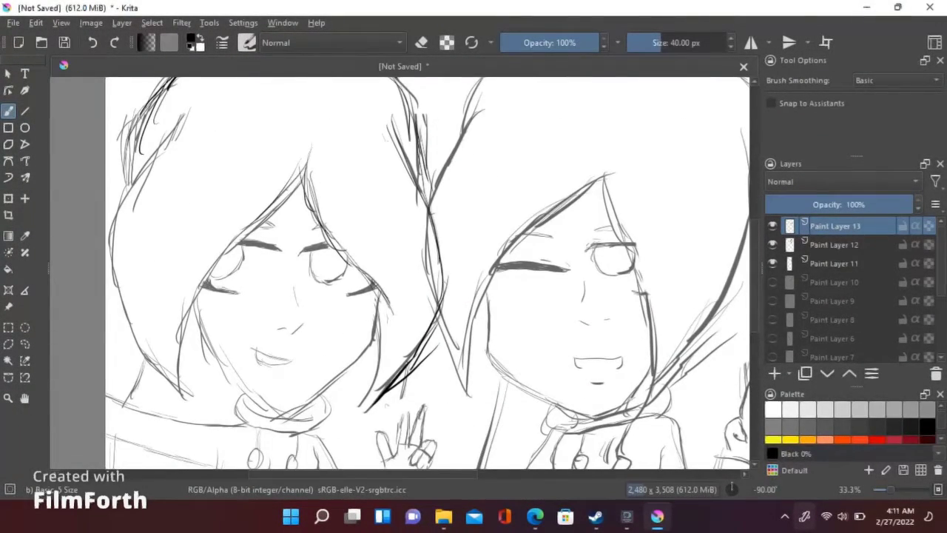
{"action": "left_click_drag", "start_coordinate": [175, 143], "coordinate": [224, 142]}
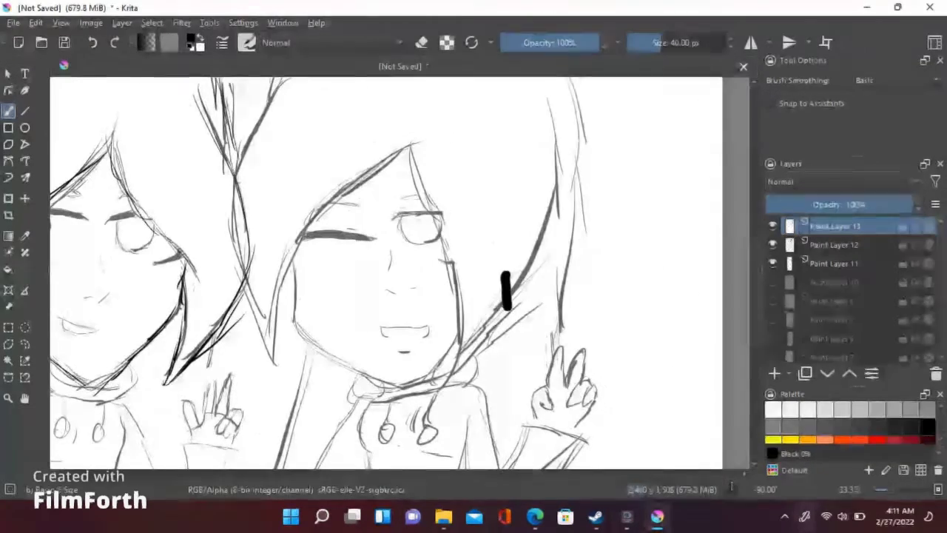
{"action": "key", "text": "e"}
{"action": "left_click_drag", "start_coordinate": [499, 254], "coordinate": [503, 318]}
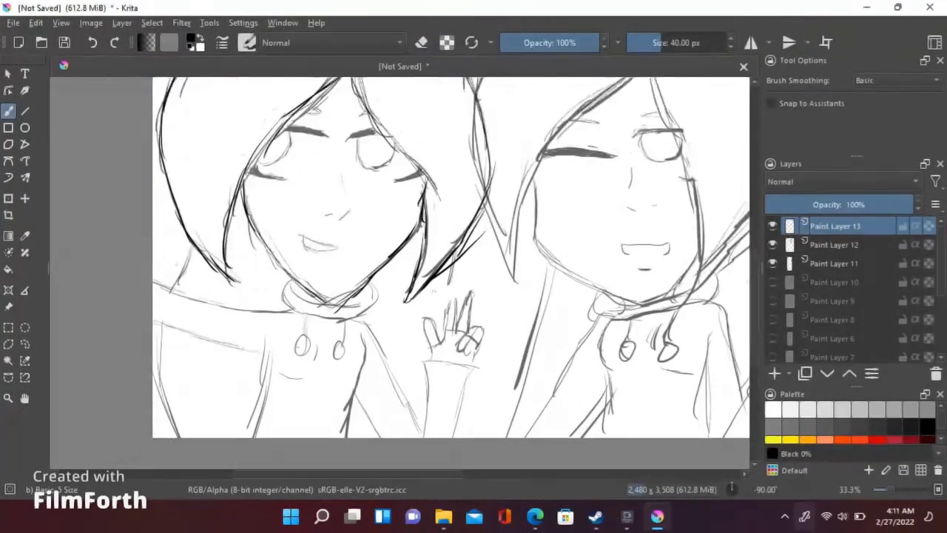
Trace the left figure's hoodie collar and the two drawstrings with their ends in black.
{"action": "key", "text": "minus"}
{"action": "key", "text": "minus"}
{"action": "key", "text": "plus"}
{"action": "key", "text": "plus"}
{"action": "key", "text": "plus"}
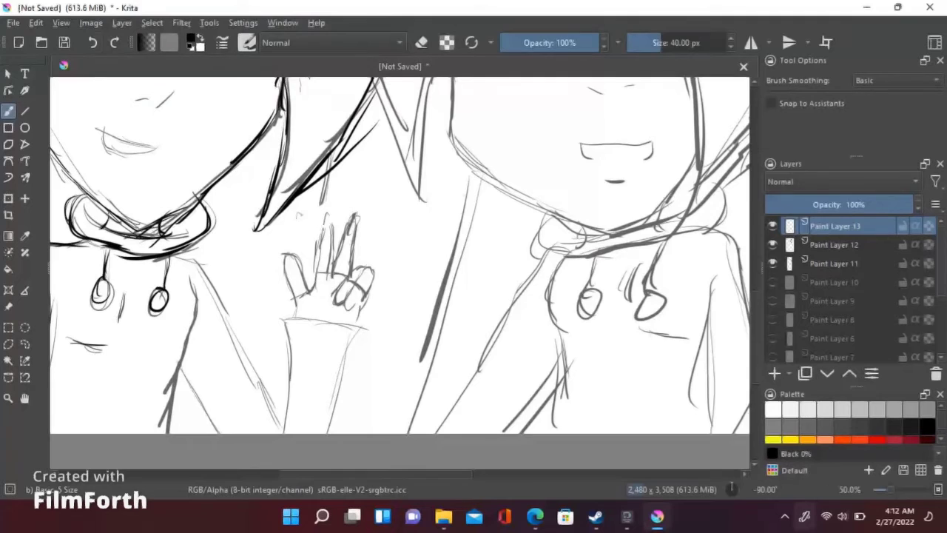
Trace the left figure's eyes, thick upper lids, cheek marks and nose line in black.
{"action": "key", "text": "1"}
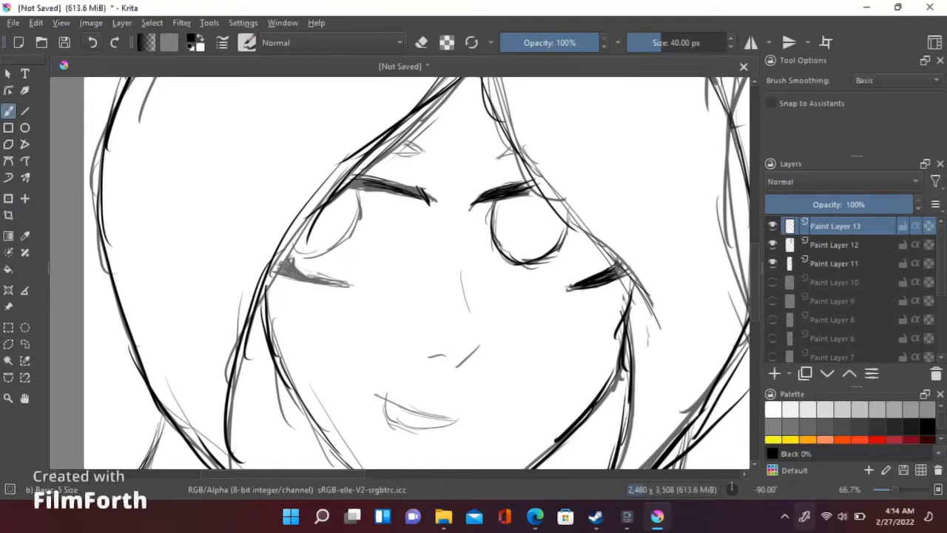
{"action": "left_click_drag", "start_coordinate": [274, 273], "coordinate": [352, 161]}
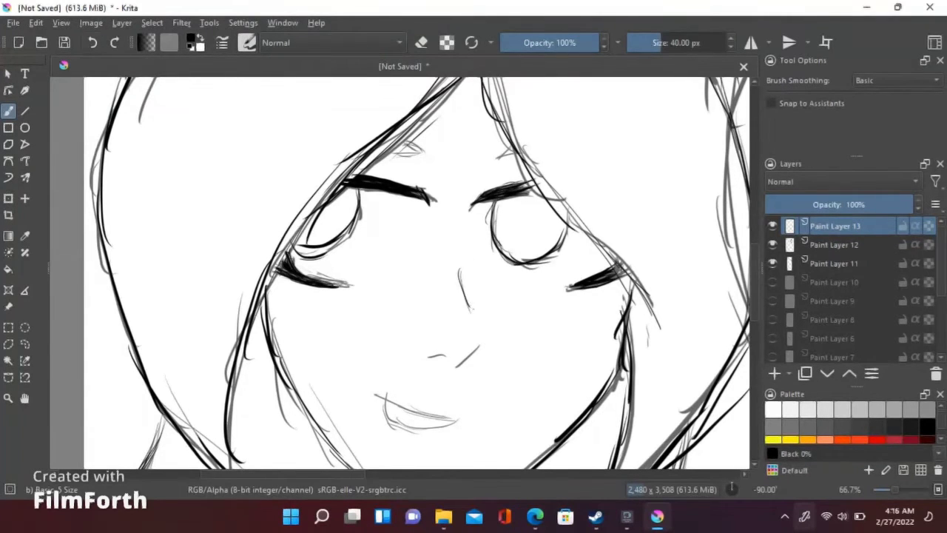
{"action": "scroll", "coordinate": [416, 273], "scroll_direction": "down", "scroll_amount": 5}
{"action": "left_click_drag", "start_coordinate": [370, 224], "coordinate": [447, 248]}
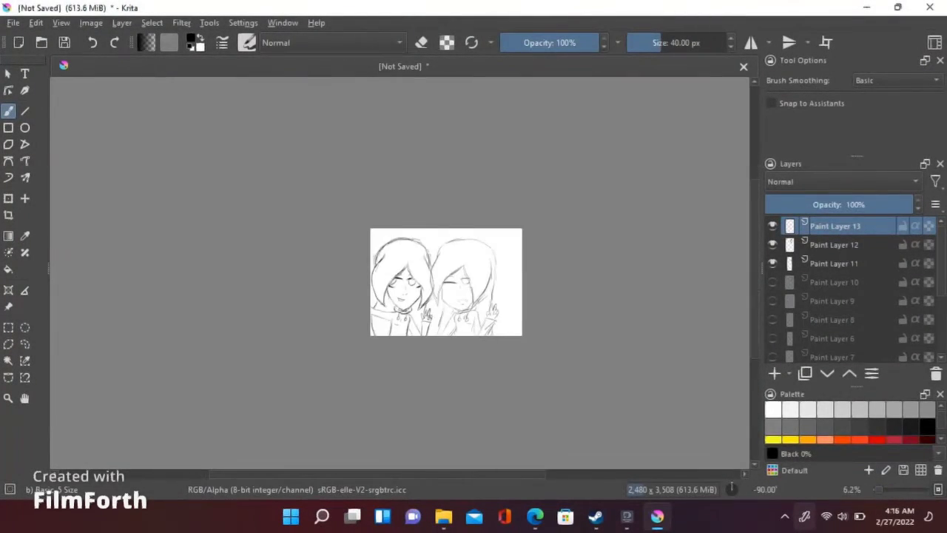
Hide Paint Layers 12 and 11 and add short black strokes beside the left figure's cheek.
{"action": "scroll", "coordinate": [392, 266], "scroll_direction": "up", "scroll_amount": 2}
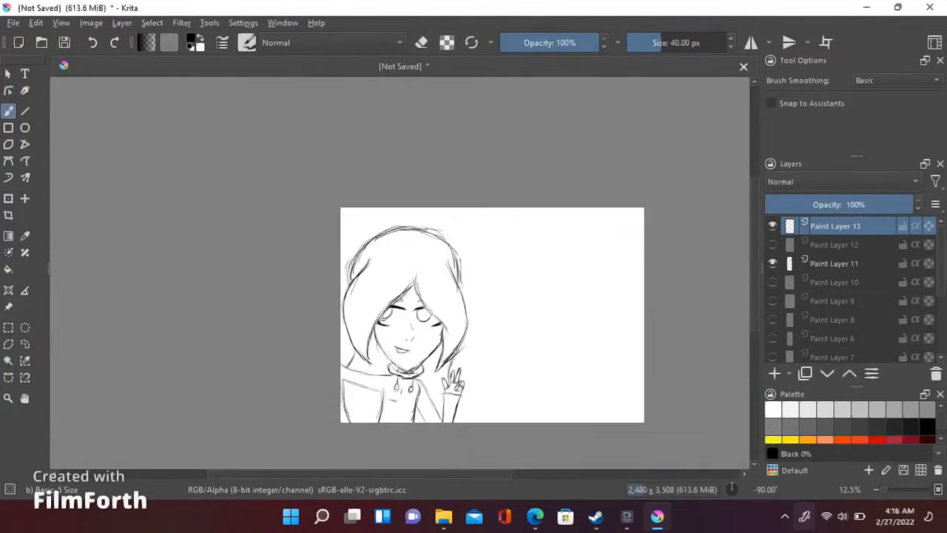
{"action": "scroll", "coordinate": [276, 230], "scroll_direction": "up", "scroll_amount": 3}
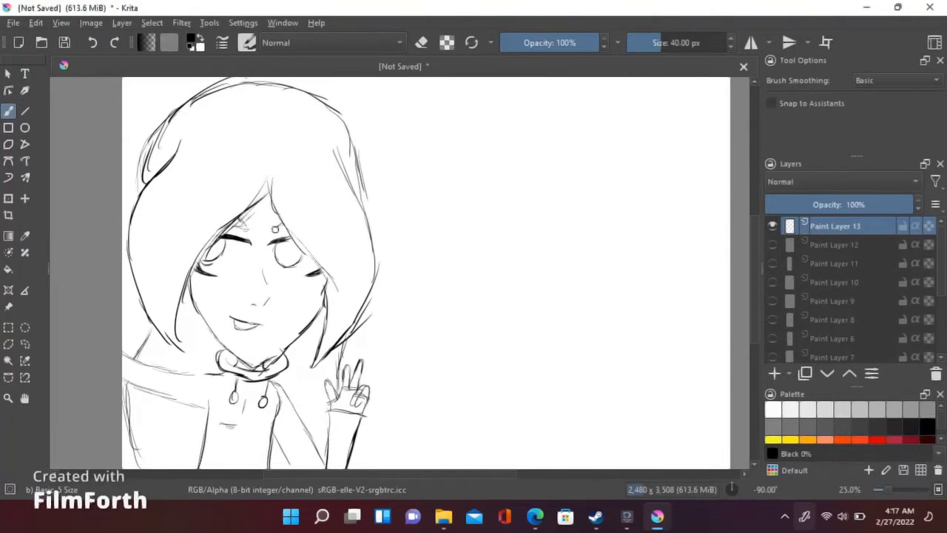
{"action": "scroll", "coordinate": [275, 229], "scroll_direction": "up", "scroll_amount": 2}
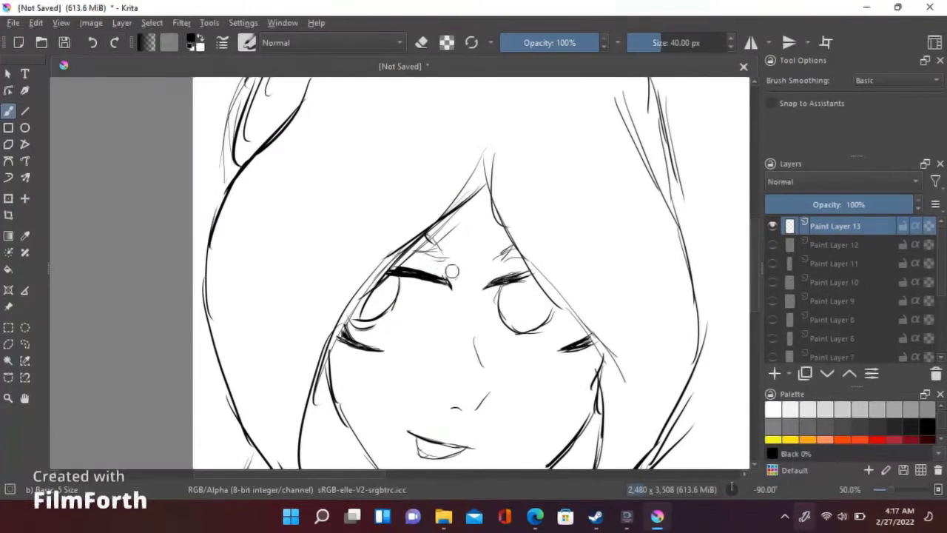
{"action": "scroll", "coordinate": [472, 284], "scroll_direction": "down", "scroll_amount": 2}
{"action": "left_click_drag", "start_coordinate": [427, 366], "coordinate": [383, 281]}
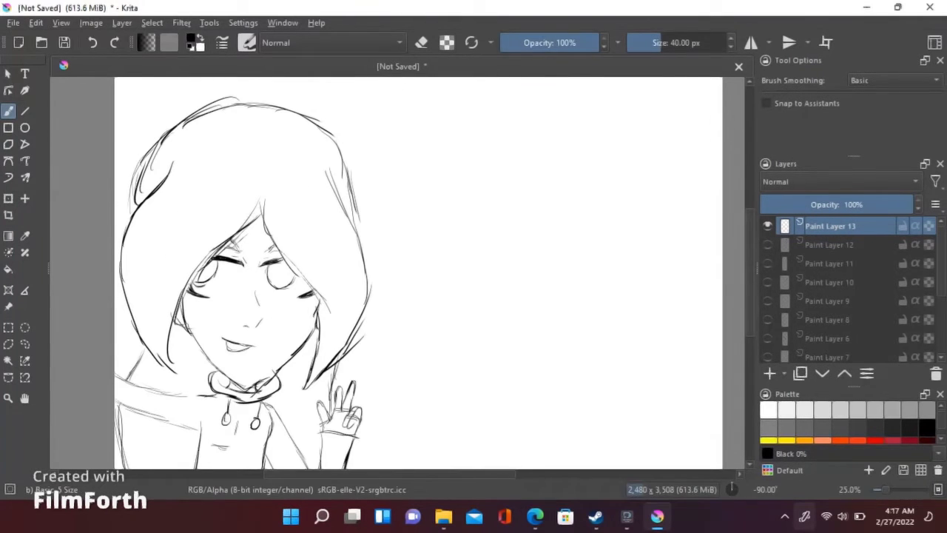
{"action": "scroll", "coordinate": [399, 273], "scroll_direction": "down", "scroll_amount": 2}
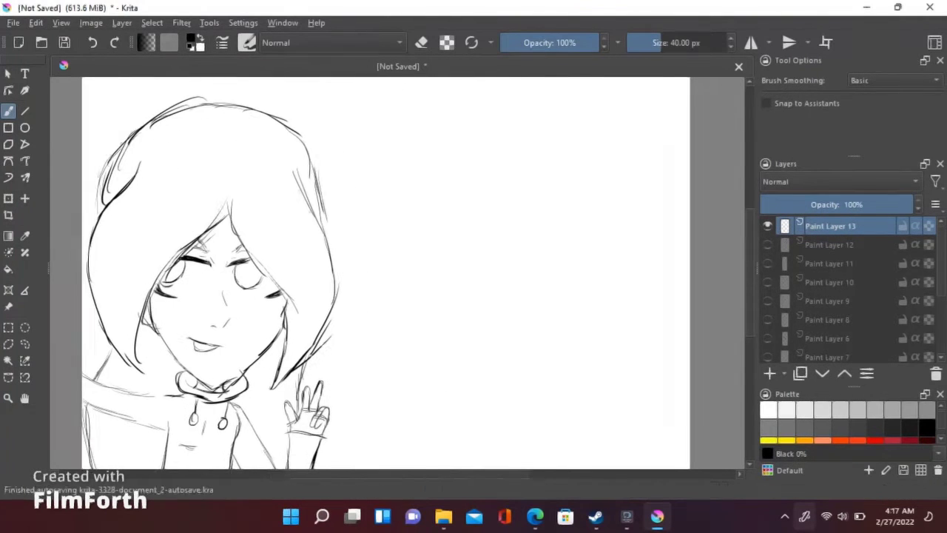
Restore the Layers docker and add a new paint layer above the others, with the right figure's sketch visible.
{"action": "left_click", "coordinate": [939, 164]}
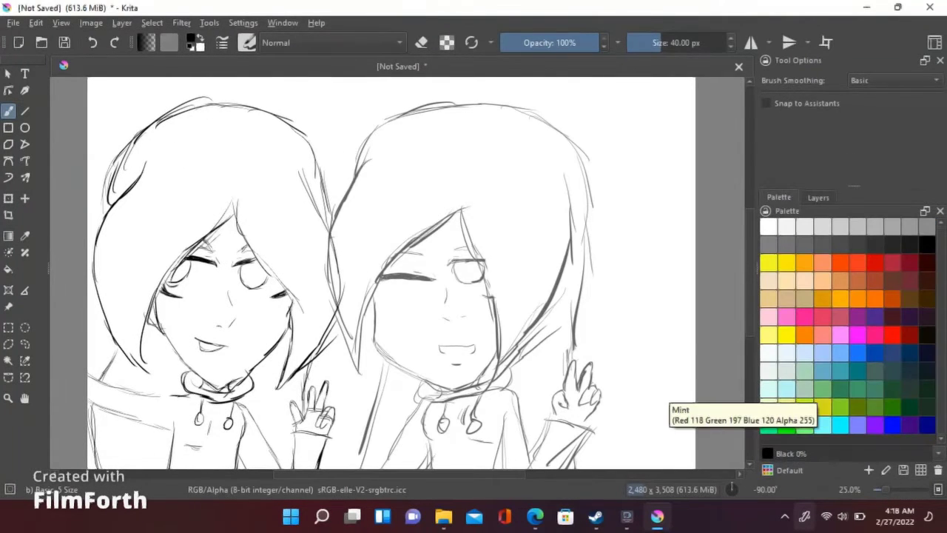
{"action": "left_click", "coordinate": [243, 22]}
{"action": "mouse_move", "coordinate": [260, 136]}
{"action": "left_click", "coordinate": [444, 264]}
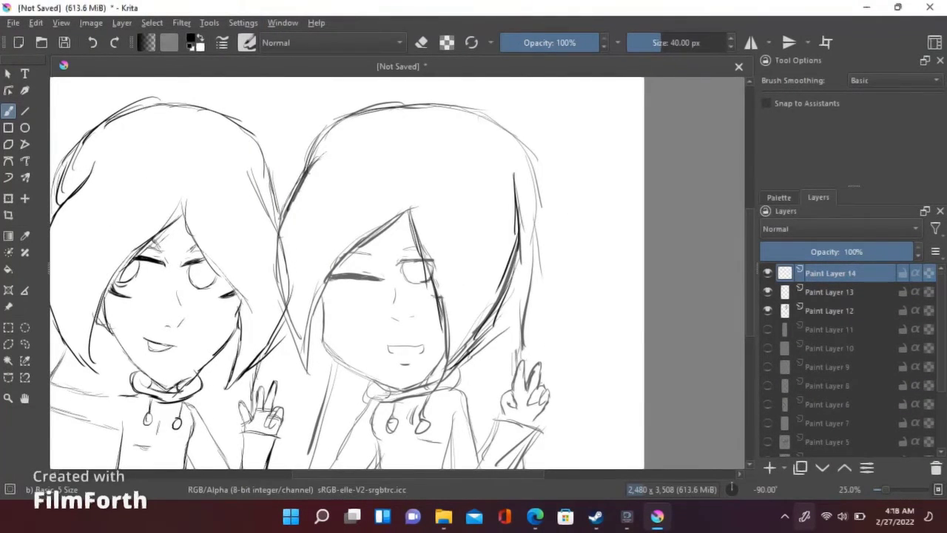
Trace the right figure's raised hand and hair outline in black on the new layer.
{"action": "scroll", "coordinate": [527, 219], "scroll_direction": "up", "scroll_amount": 4}
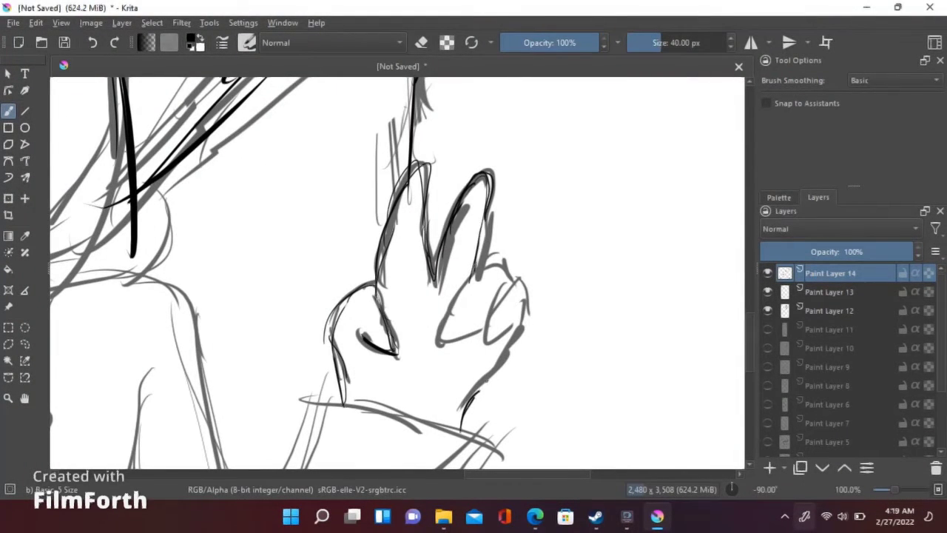
{"action": "key", "text": "minus"}
{"action": "key", "text": "minus"}
{"action": "key", "text": "minus"}
{"action": "key", "text": "minus"}
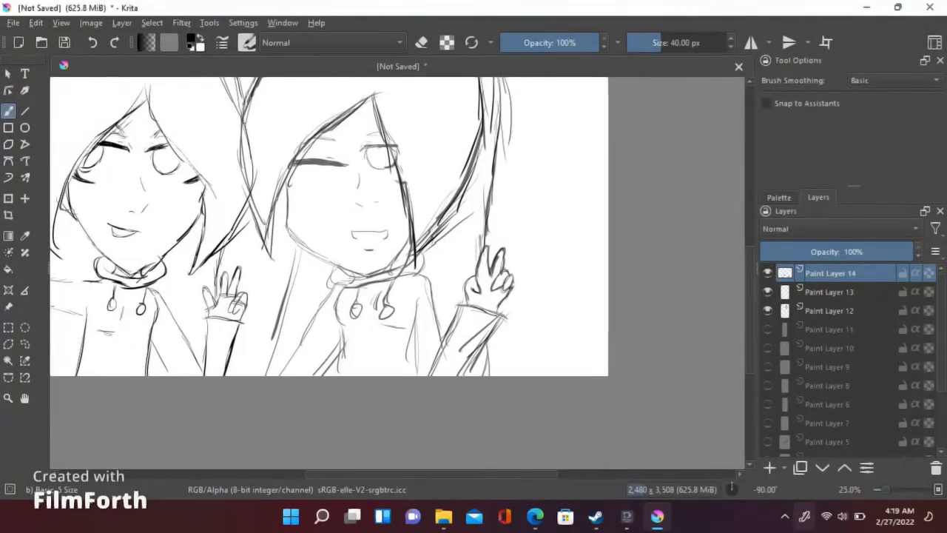
{"action": "key", "text": "plus"}
{"action": "key", "text": "plus"}
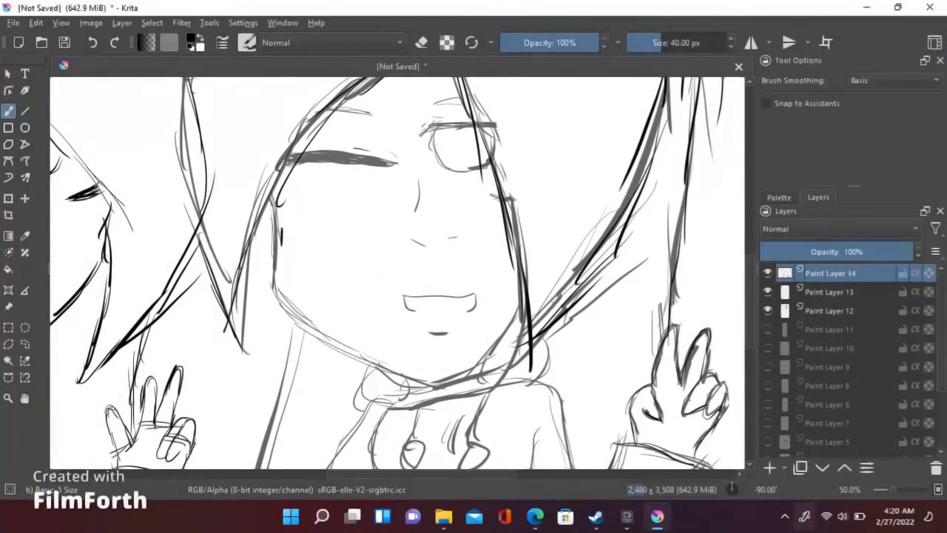
Trace the right figure's jaw, hoodie collar and two drawstrings in black, undoing the last stray stroke.
{"action": "mouse_move", "coordinate": [291, 322]}
{"action": "left_mouse_down"}
{"action": "mouse_move", "coordinate": [374, 369]}
{"action": "mouse_move", "coordinate": [518, 326]}
{"action": "mouse_move", "coordinate": [480, 370]}
{"action": "left_mouse_up"}
{"action": "scroll", "coordinate": [444, 333], "scroll_direction": "down", "scroll_amount": 3}
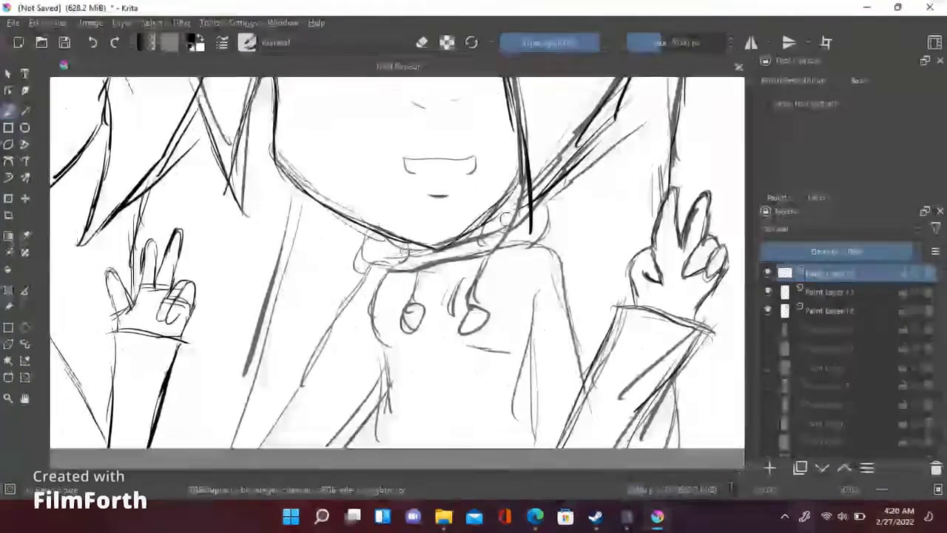
{"action": "left_click_drag", "start_coordinate": [392, 259], "coordinate": [459, 244]}
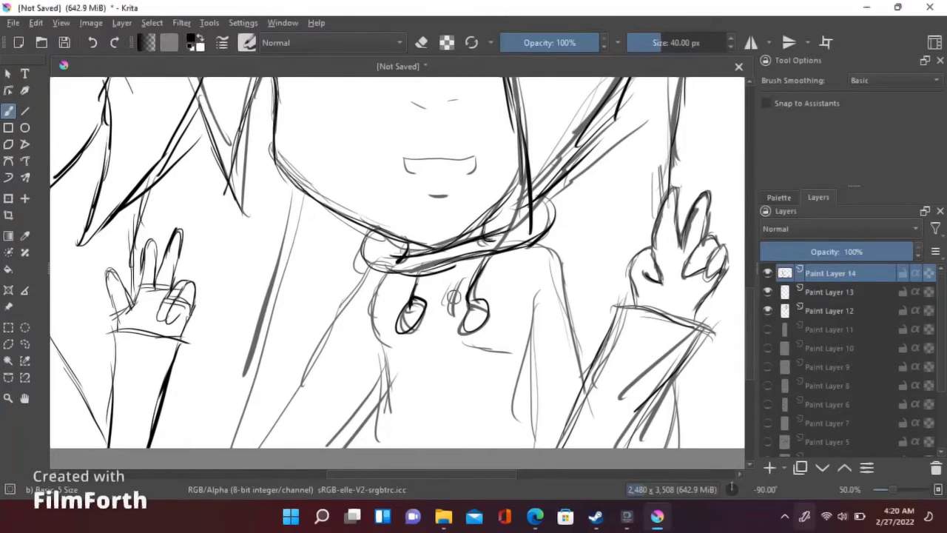
{"action": "left_click_drag", "start_coordinate": [562, 305], "coordinate": [553, 354]}
{"action": "left_click", "coordinate": [92, 42]}
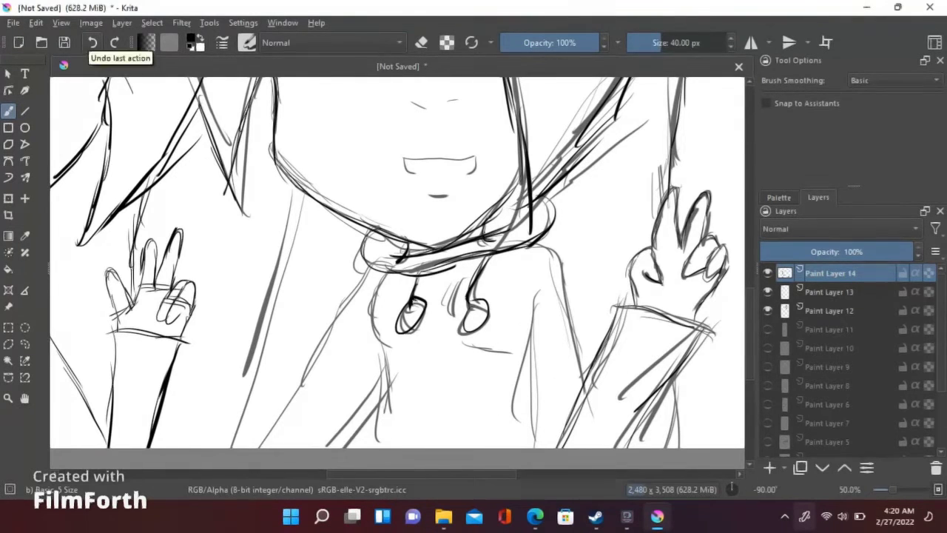
Trace the right figure's torso sides, arm lines and remaining hair strands beside the body in black.
{"action": "left_click_drag", "start_coordinate": [377, 268], "coordinate": [385, 444]}
{"action": "left_click_drag", "start_coordinate": [534, 300], "coordinate": [531, 415]}
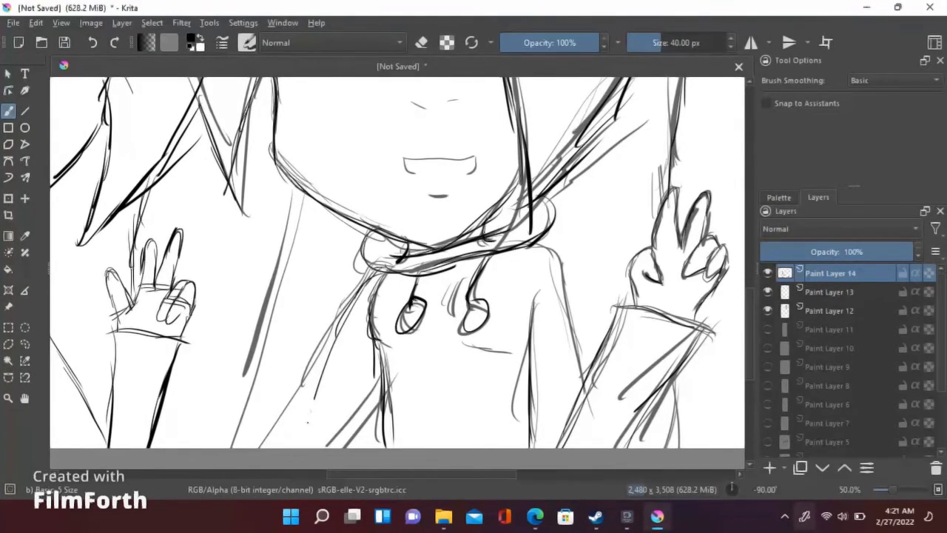
{"action": "key", "text": "minus"}
{"action": "key", "text": "minus"}
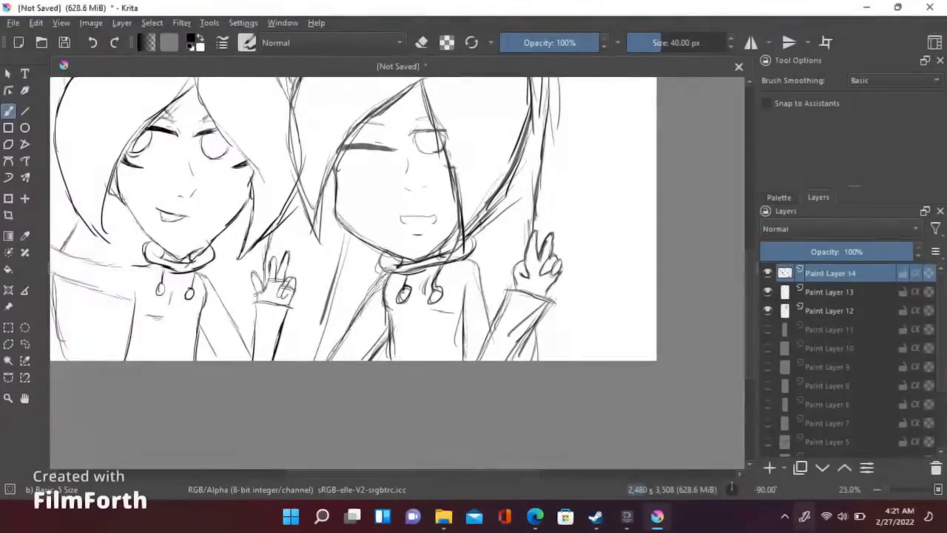
{"action": "scroll", "coordinate": [354, 218], "scroll_direction": "right", "scroll_amount": 3}
{"action": "scroll", "coordinate": [313, 265], "scroll_direction": "up", "scroll_amount": 3}
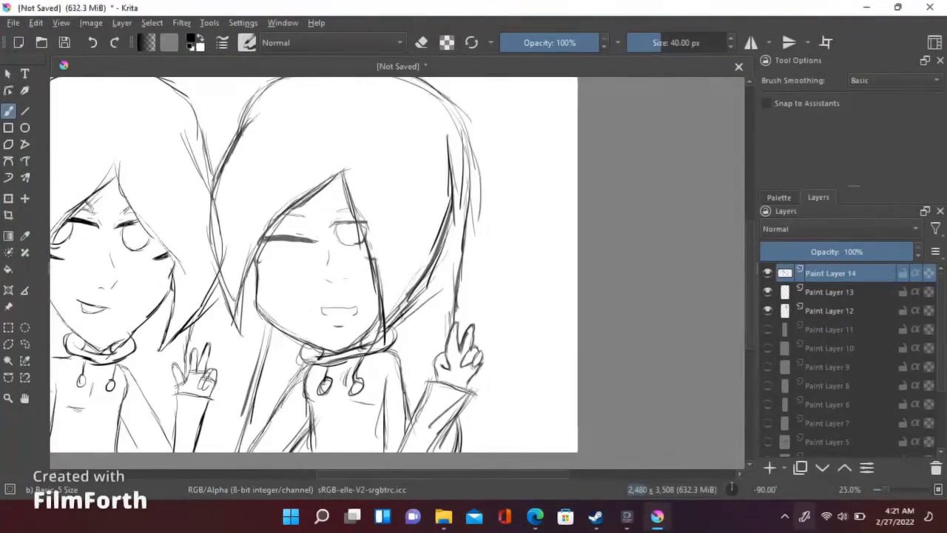
Trace the right figure's open eye, cheek mark and nose line, and fill the closed eyelid solid black.
{"action": "key", "text": "minus"}
{"action": "key", "text": "1"}
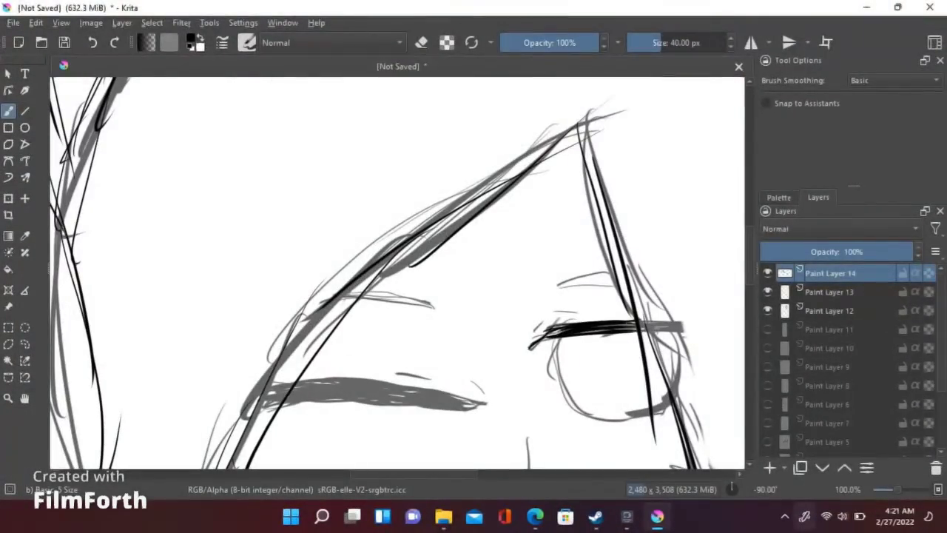
{"action": "scroll", "coordinate": [398, 274], "scroll_direction": "down", "scroll_amount": 5}
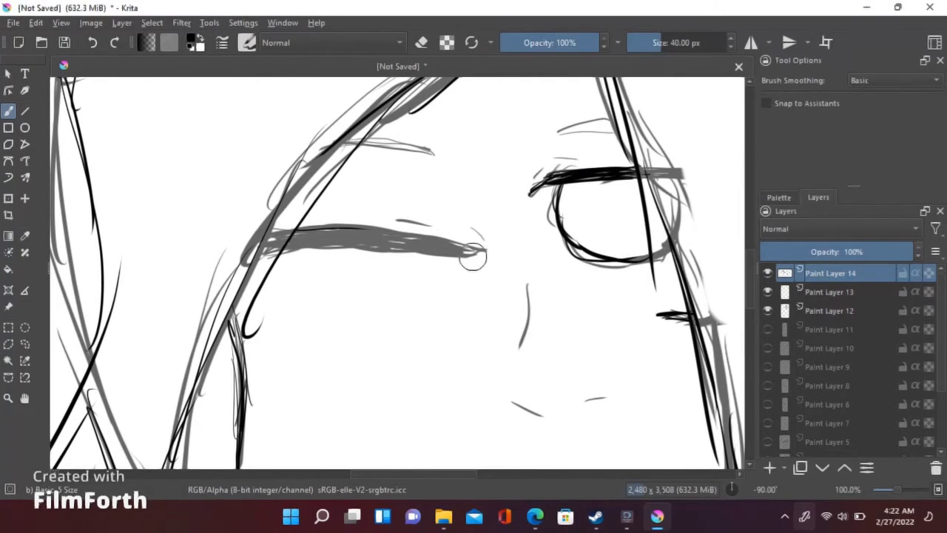
{"action": "mouse_move", "coordinate": [296, 235]}
{"action": "left_mouse_down"}
{"action": "mouse_move", "coordinate": [480, 255]}
{"action": "mouse_move", "coordinate": [435, 237]}
{"action": "left_mouse_up"}
{"action": "scroll", "coordinate": [398, 274], "scroll_direction": "up", "scroll_amount": 2}
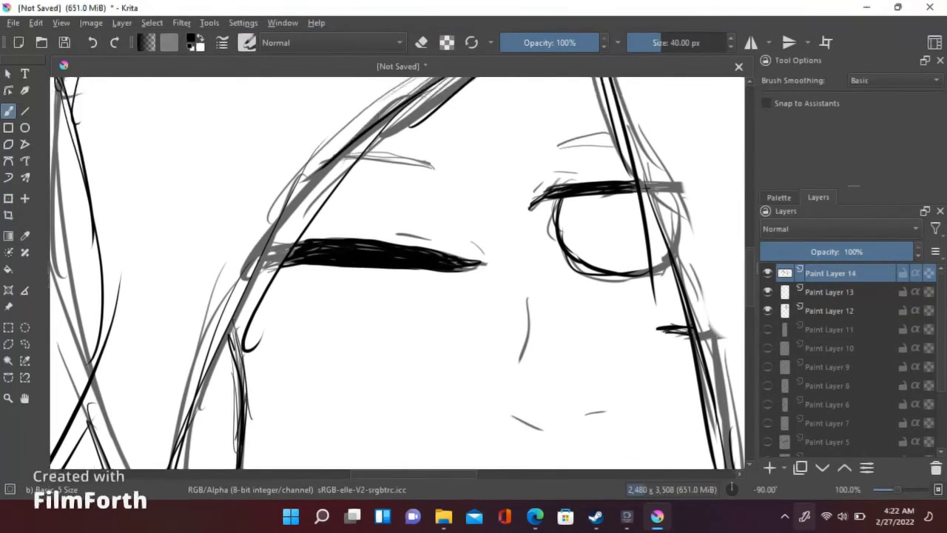
{"action": "left_click_drag", "start_coordinate": [397, 280], "coordinate": [437, 280]}
{"action": "scroll", "coordinate": [620, 176], "scroll_direction": "down", "scroll_amount": 7}
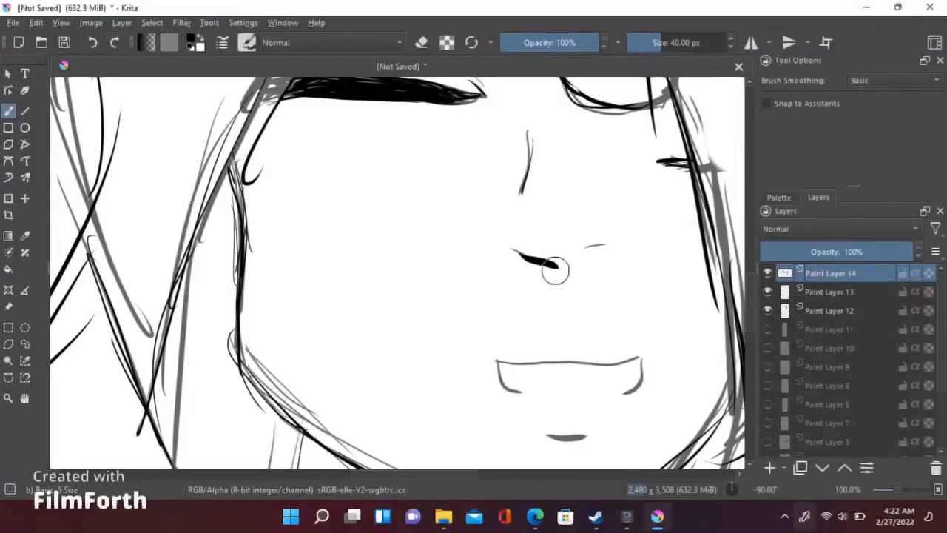
Finish the right figure's nose and mouth in black and hide the sketch on Paint Layer 12.
{"action": "left_click", "coordinate": [767, 309]}
{"action": "scroll", "coordinate": [402, 232], "scroll_direction": "down", "scroll_amount": 1}
{"action": "scroll", "coordinate": [402, 251], "scroll_direction": "down", "scroll_amount": 5}
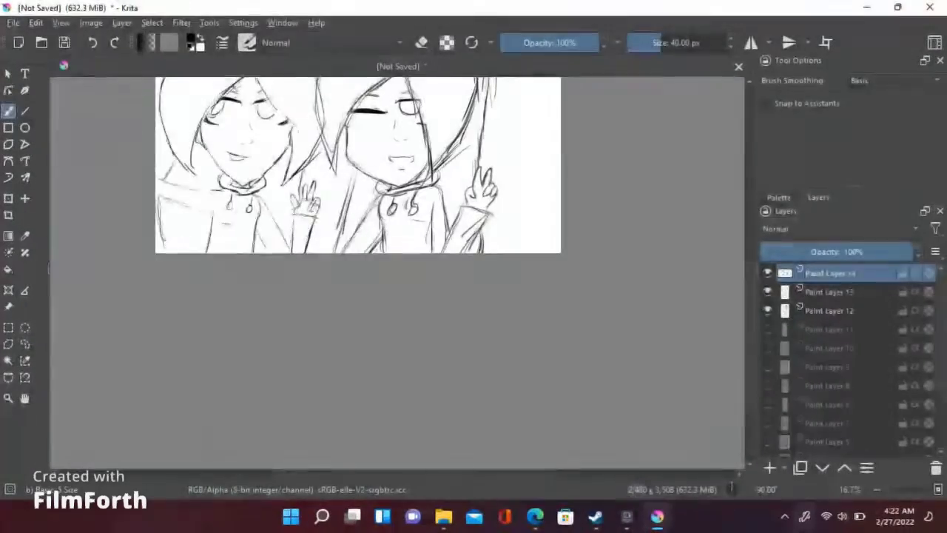
Erase the stray lines around the left figure's eyebrows on Paint Layer 13 and redraw the thin brows in black.
{"action": "left_click", "coordinate": [828, 292]}
{"action": "scroll", "coordinate": [233, 269], "scroll_direction": "up", "scroll_amount": 4}
{"action": "scroll", "coordinate": [296, 211], "scroll_direction": "up", "scroll_amount": 5}
{"action": "key", "text": "e"}
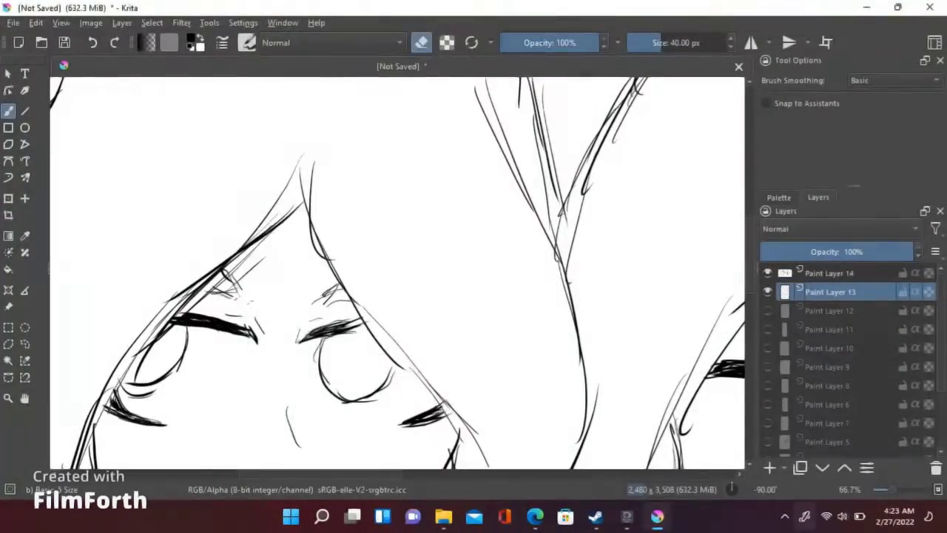
{"action": "key", "text": "F6"}
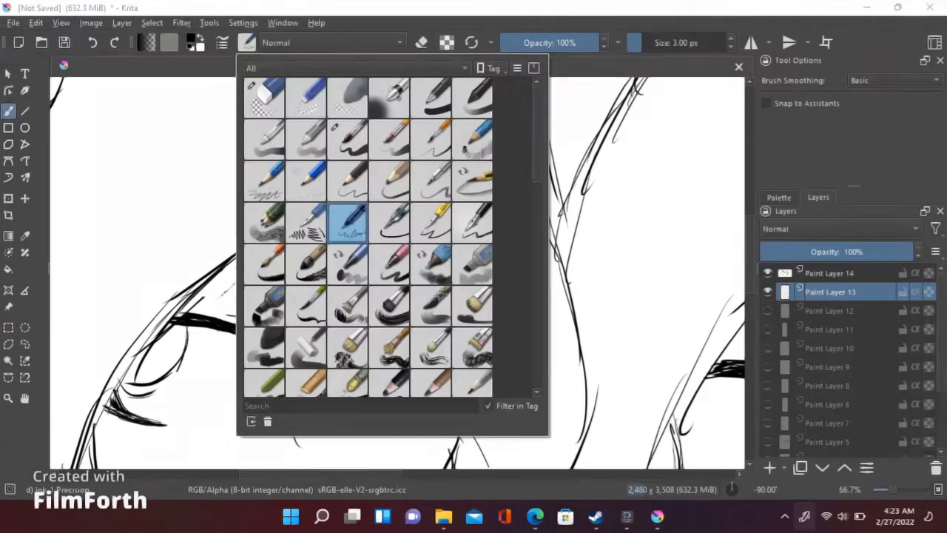
{"action": "left_click", "coordinate": [346, 222]}
{"action": "scroll", "coordinate": [348, 237], "scroll_direction": "down", "scroll_amount": 1}
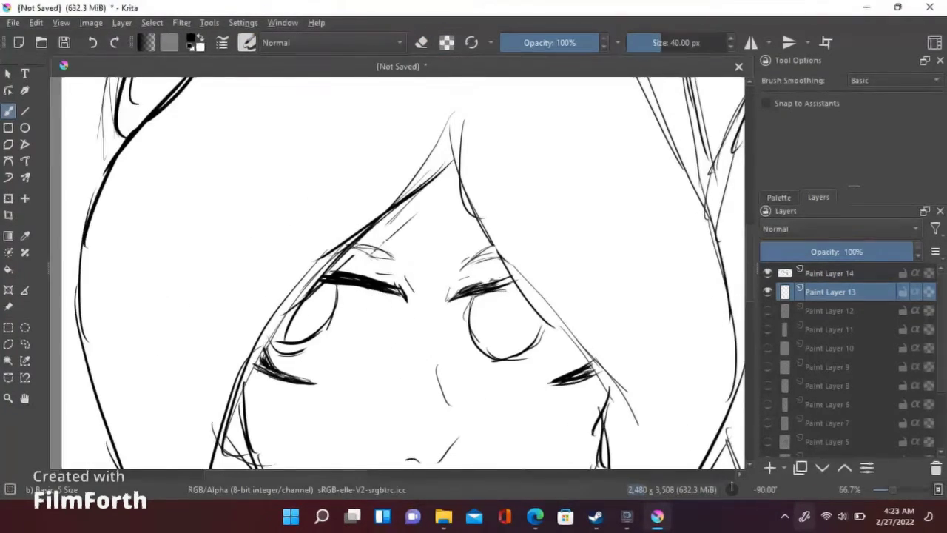
{"action": "scroll", "coordinate": [384, 333], "scroll_direction": "down", "scroll_amount": 3}
{"action": "scroll", "coordinate": [394, 271], "scroll_direction": "up", "scroll_amount": 2}
{"action": "key", "text": "e"}
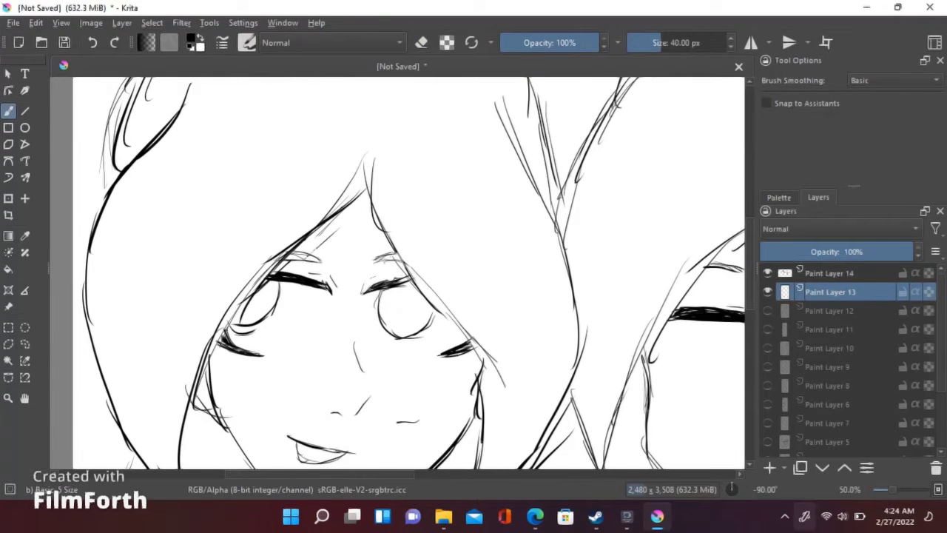
Clean up stray marks on the left figure's face with the Eraser Circle preset and return to the 40 px brush.
{"action": "scroll", "coordinate": [348, 311], "scroll_direction": "down", "scroll_amount": 3}
{"action": "key", "text": "F6"}
{"action": "left_click", "coordinate": [341, 306]}
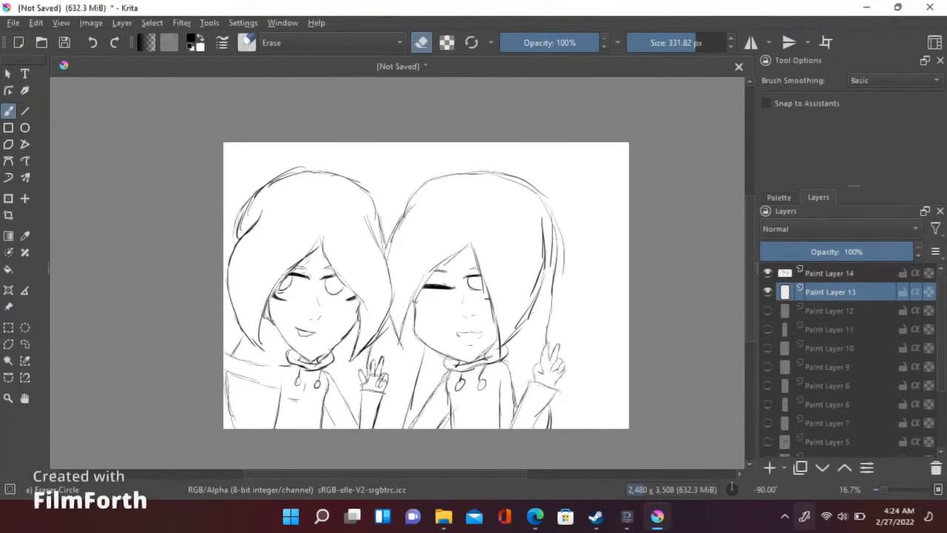
{"action": "key", "text": "F6"}
{"action": "left_click", "coordinate": [346, 221]}
Select the left figure's mouth freehand, move it slightly toward the centre of the face, and deselect it.
{"action": "left_click", "coordinate": [25, 343]}
{"action": "key", "text": "t"}
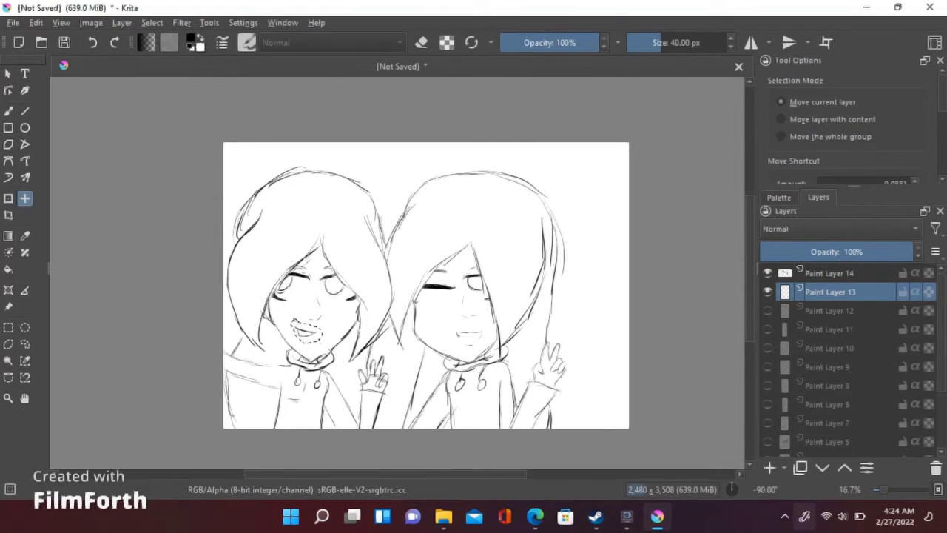
{"action": "key", "text": "Up"}
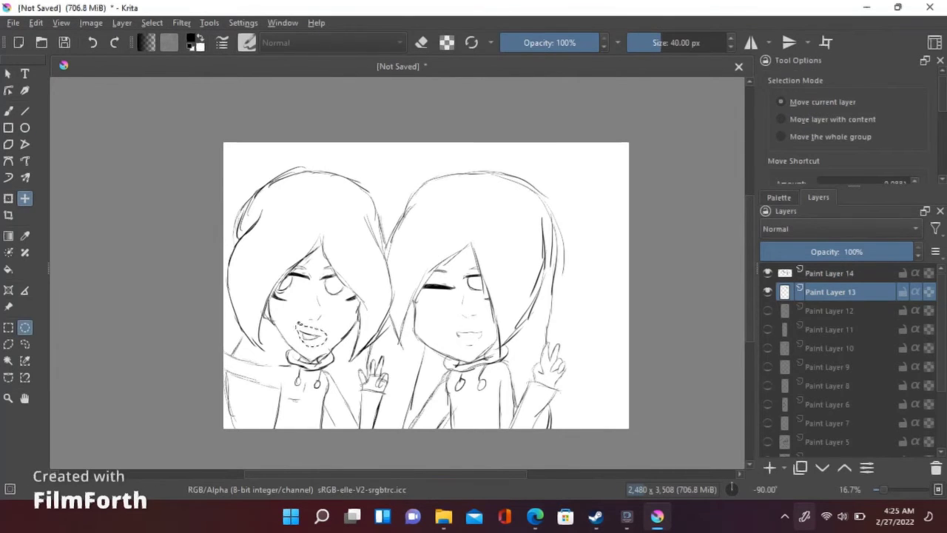
{"action": "left_click", "coordinate": [9, 110]}
{"action": "left_click", "coordinate": [25, 343]}
{"action": "key", "text": "ctrl+shift+a"}
Select the right figure's nose line freehand on Paint Layer 14, move it slightly, and return to the brush.
{"action": "key", "text": "t"}
{"action": "key", "text": "Page_Up"}
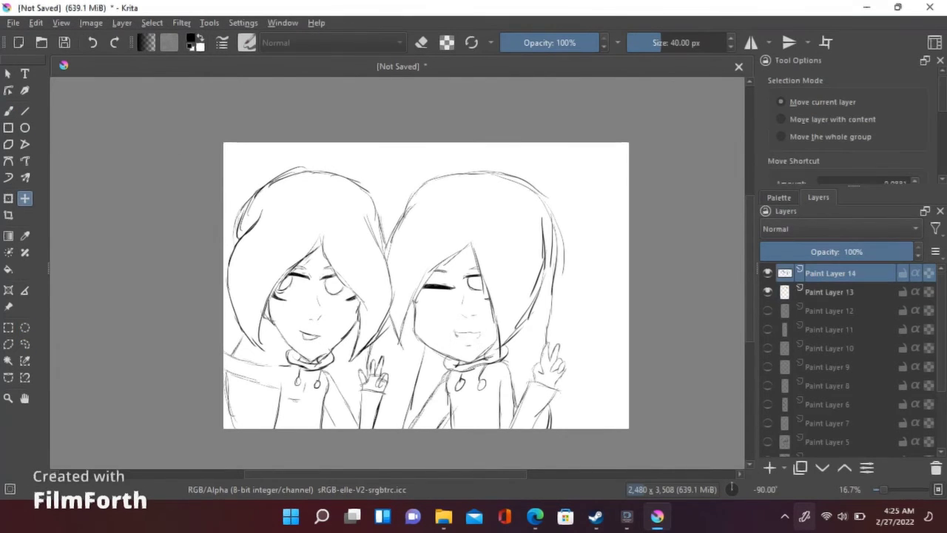
{"action": "key", "text": "j"}
{"action": "key", "text": "ctrl+shift+l"}
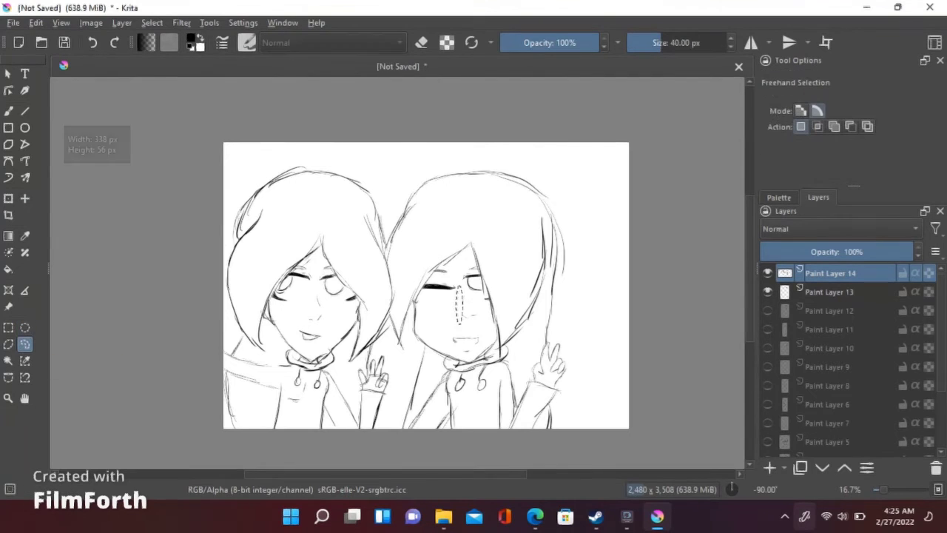
{"action": "key", "text": "t"}
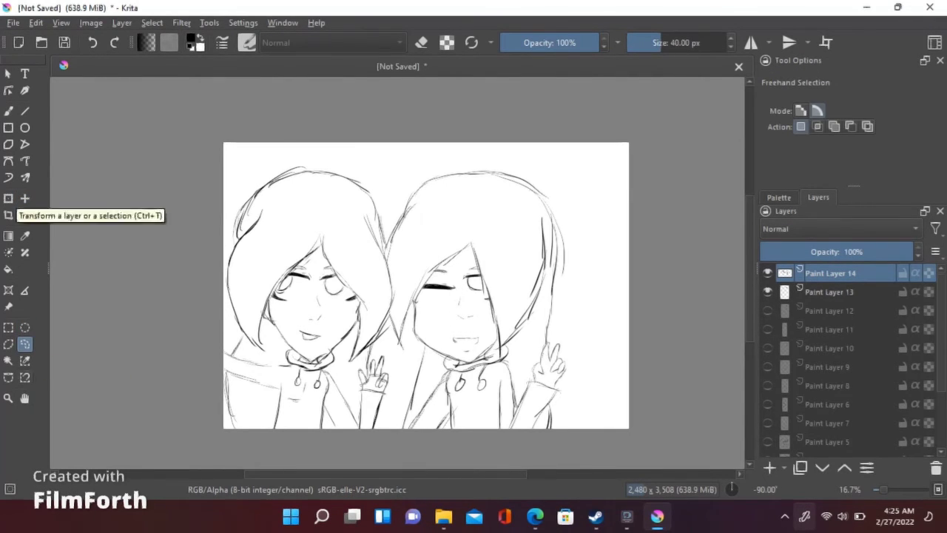
{"action": "left_click", "coordinate": [8, 111]}
{"action": "mouse_move", "coordinate": [486, 455]}
{"action": "left_mouse_down"}
{"action": "mouse_move", "coordinate": [416, 455]}
{"action": "mouse_move", "coordinate": [464, 455]}
{"action": "left_mouse_up"}
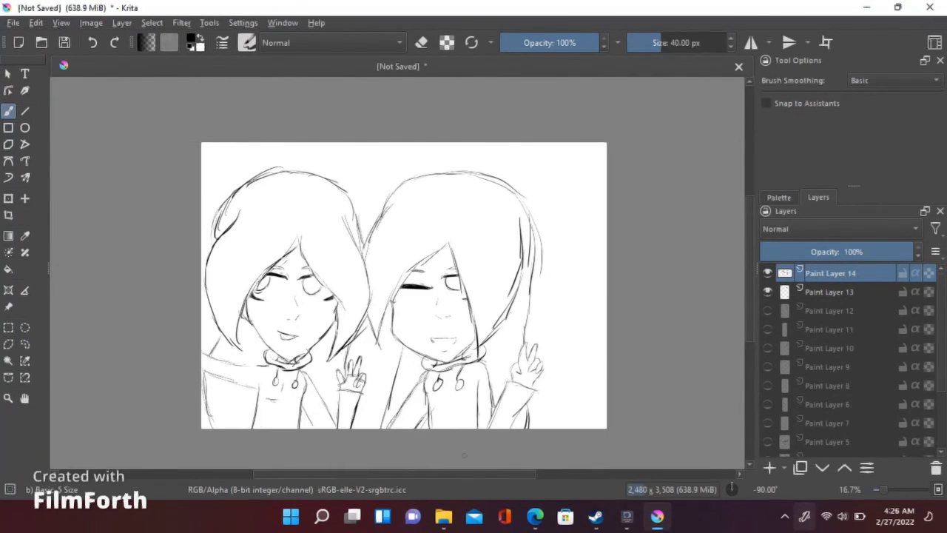